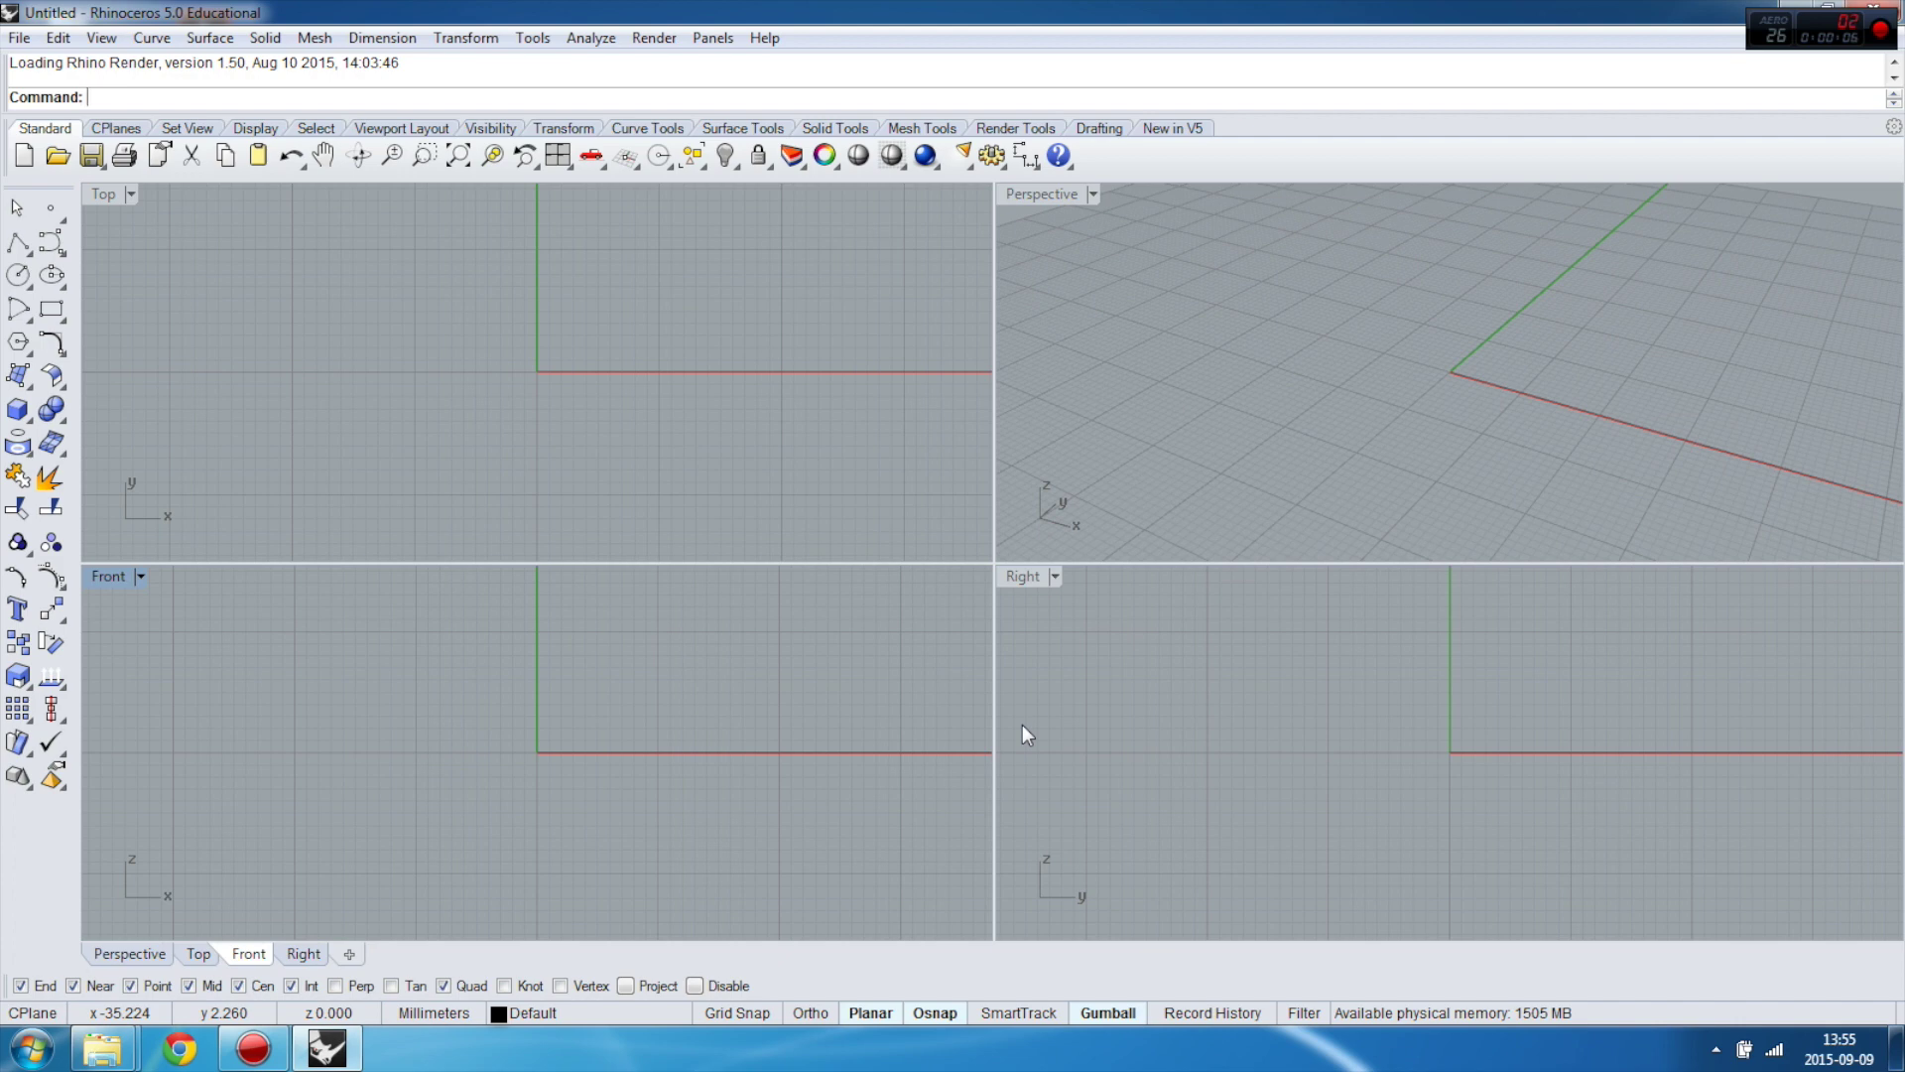
Open the Solid tools flyout from the left toolbar
left_click(60, 420)
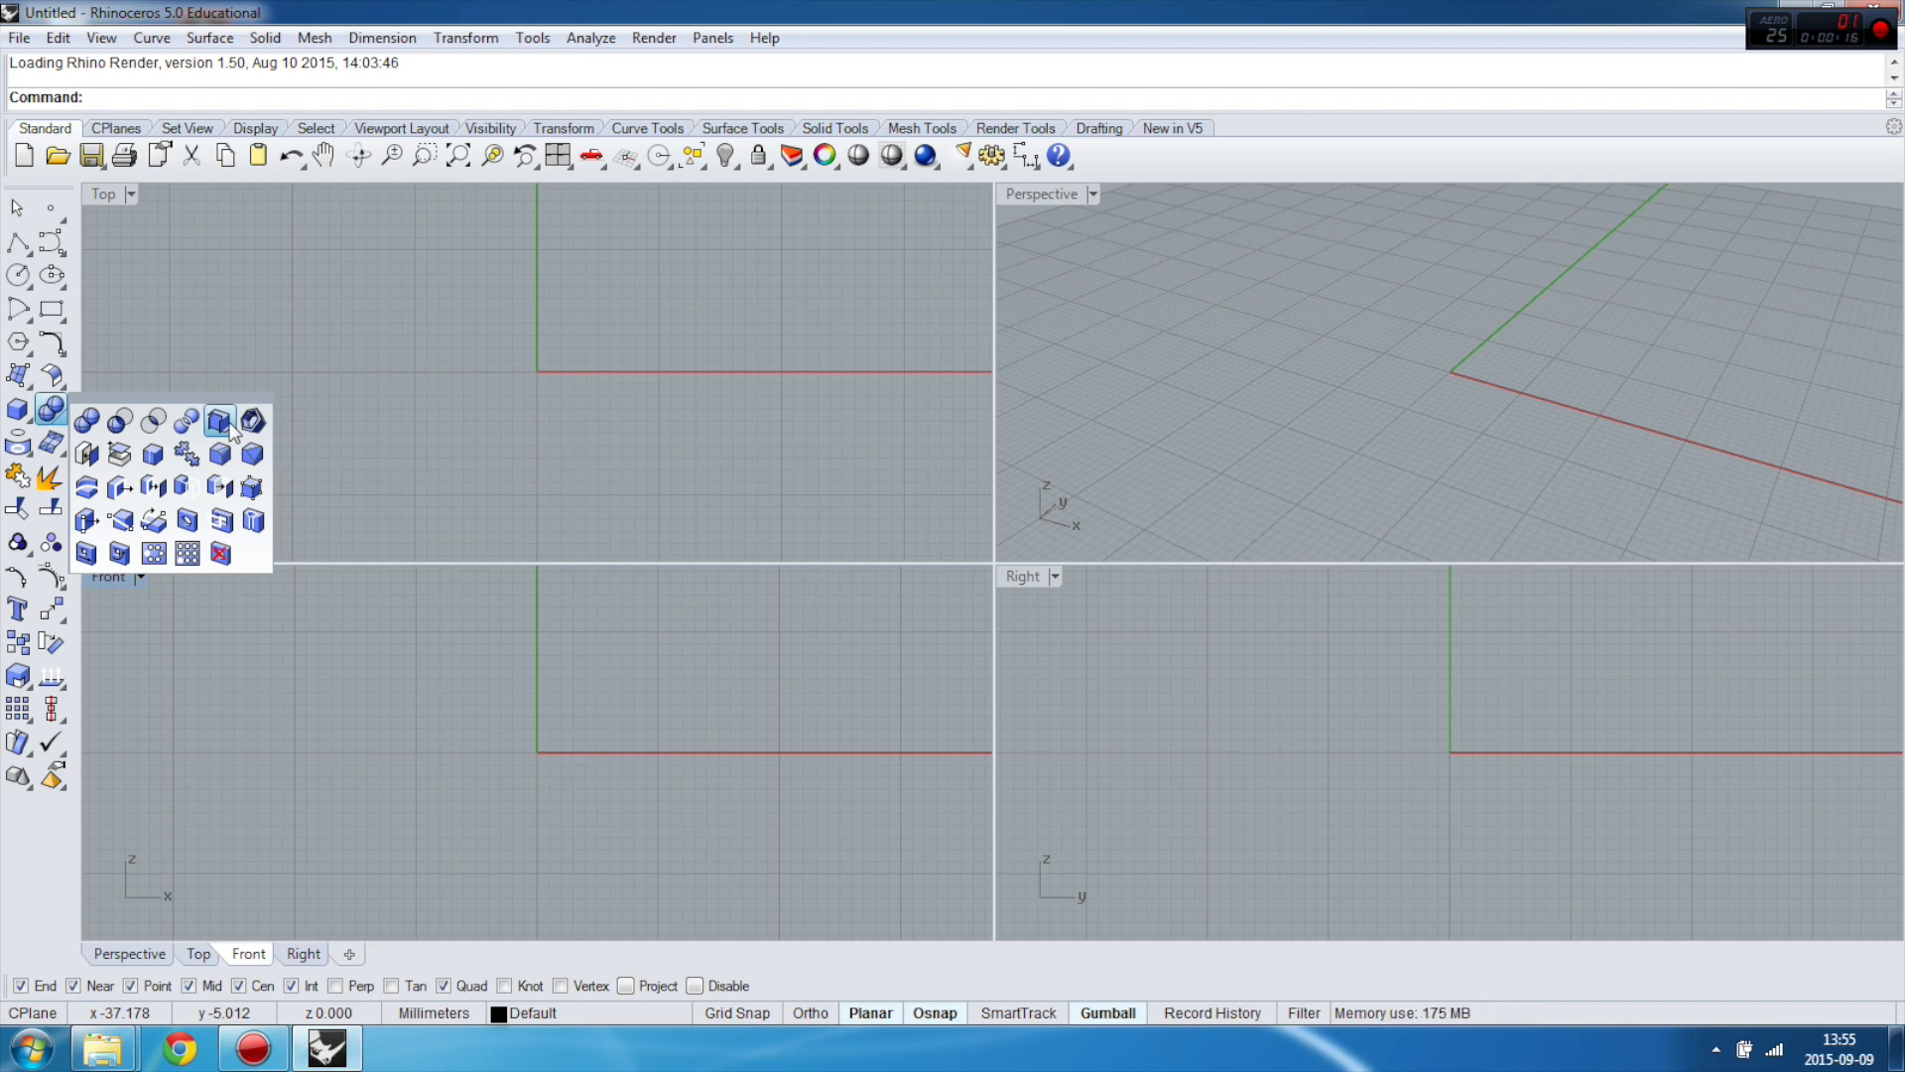
left_click(19, 422)
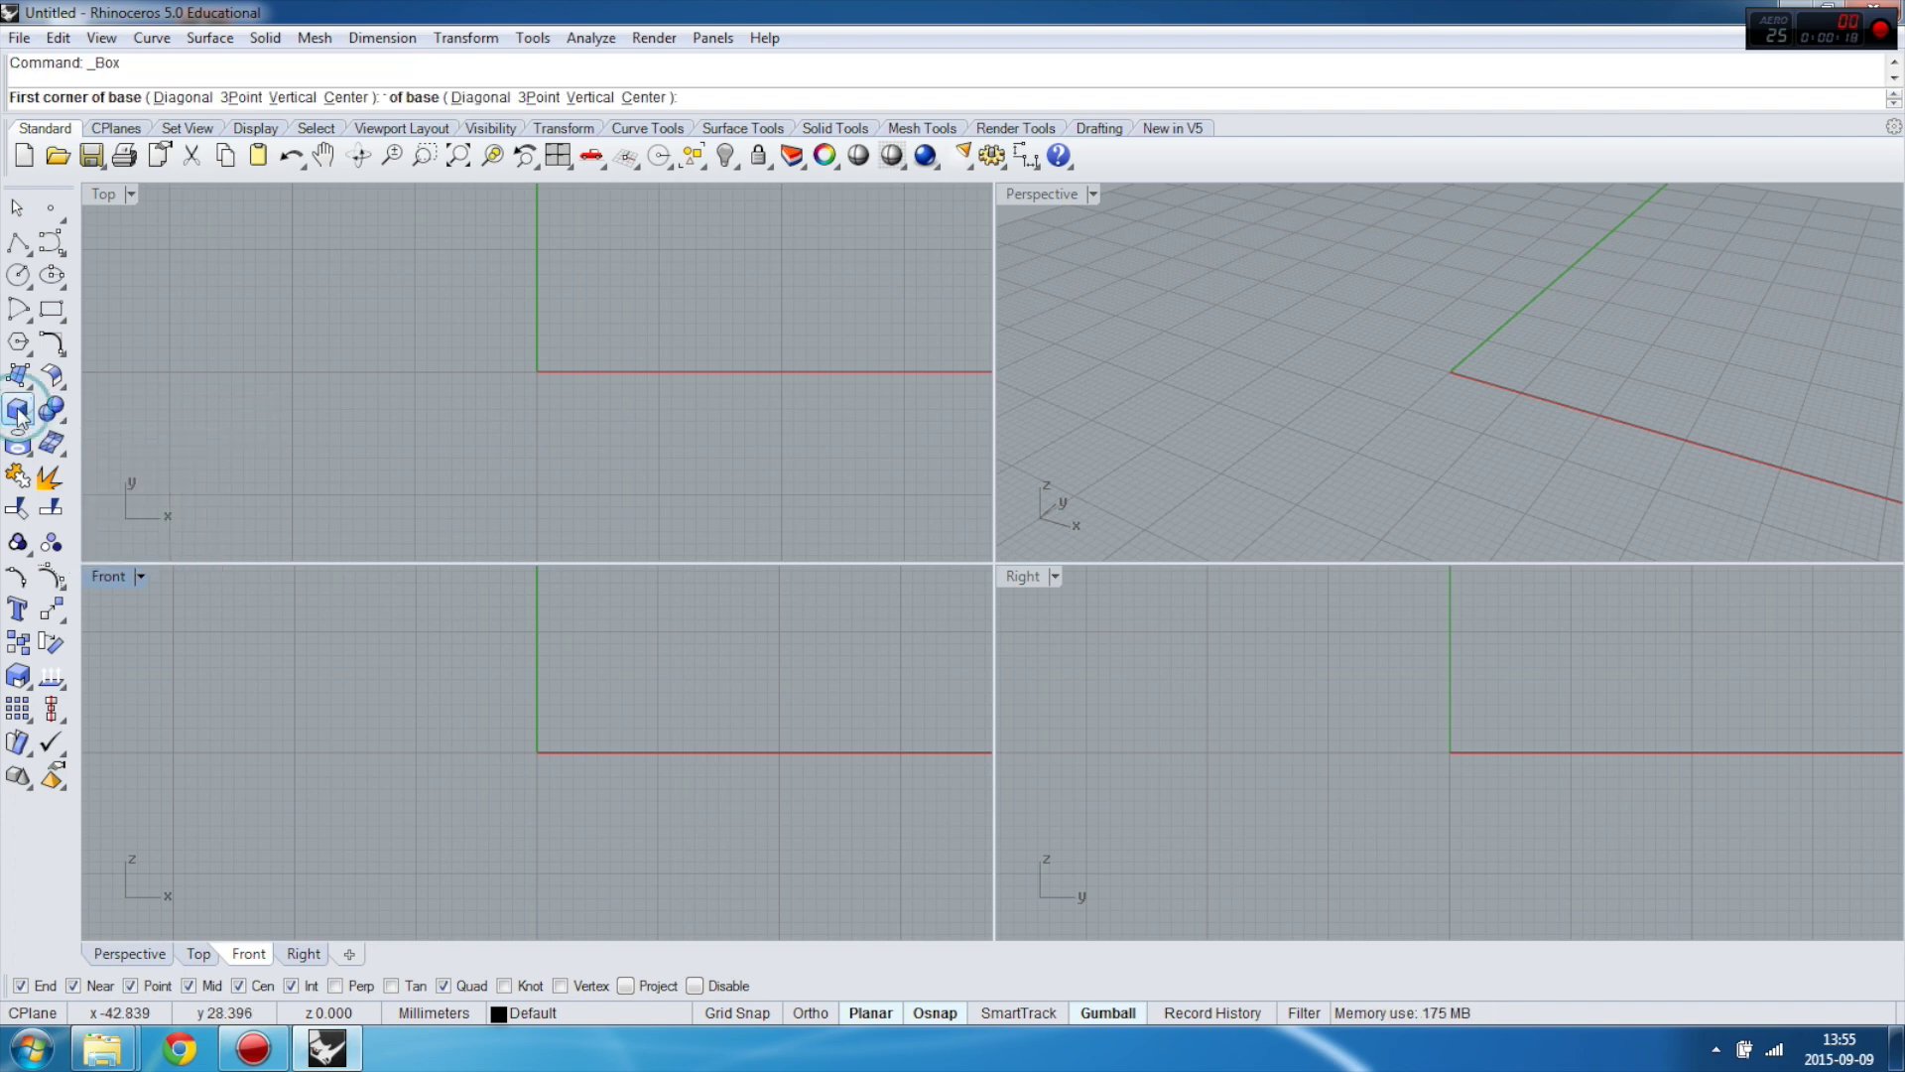
left_click(515, 288)
left_click(688, 421)
left_click(1531, 304)
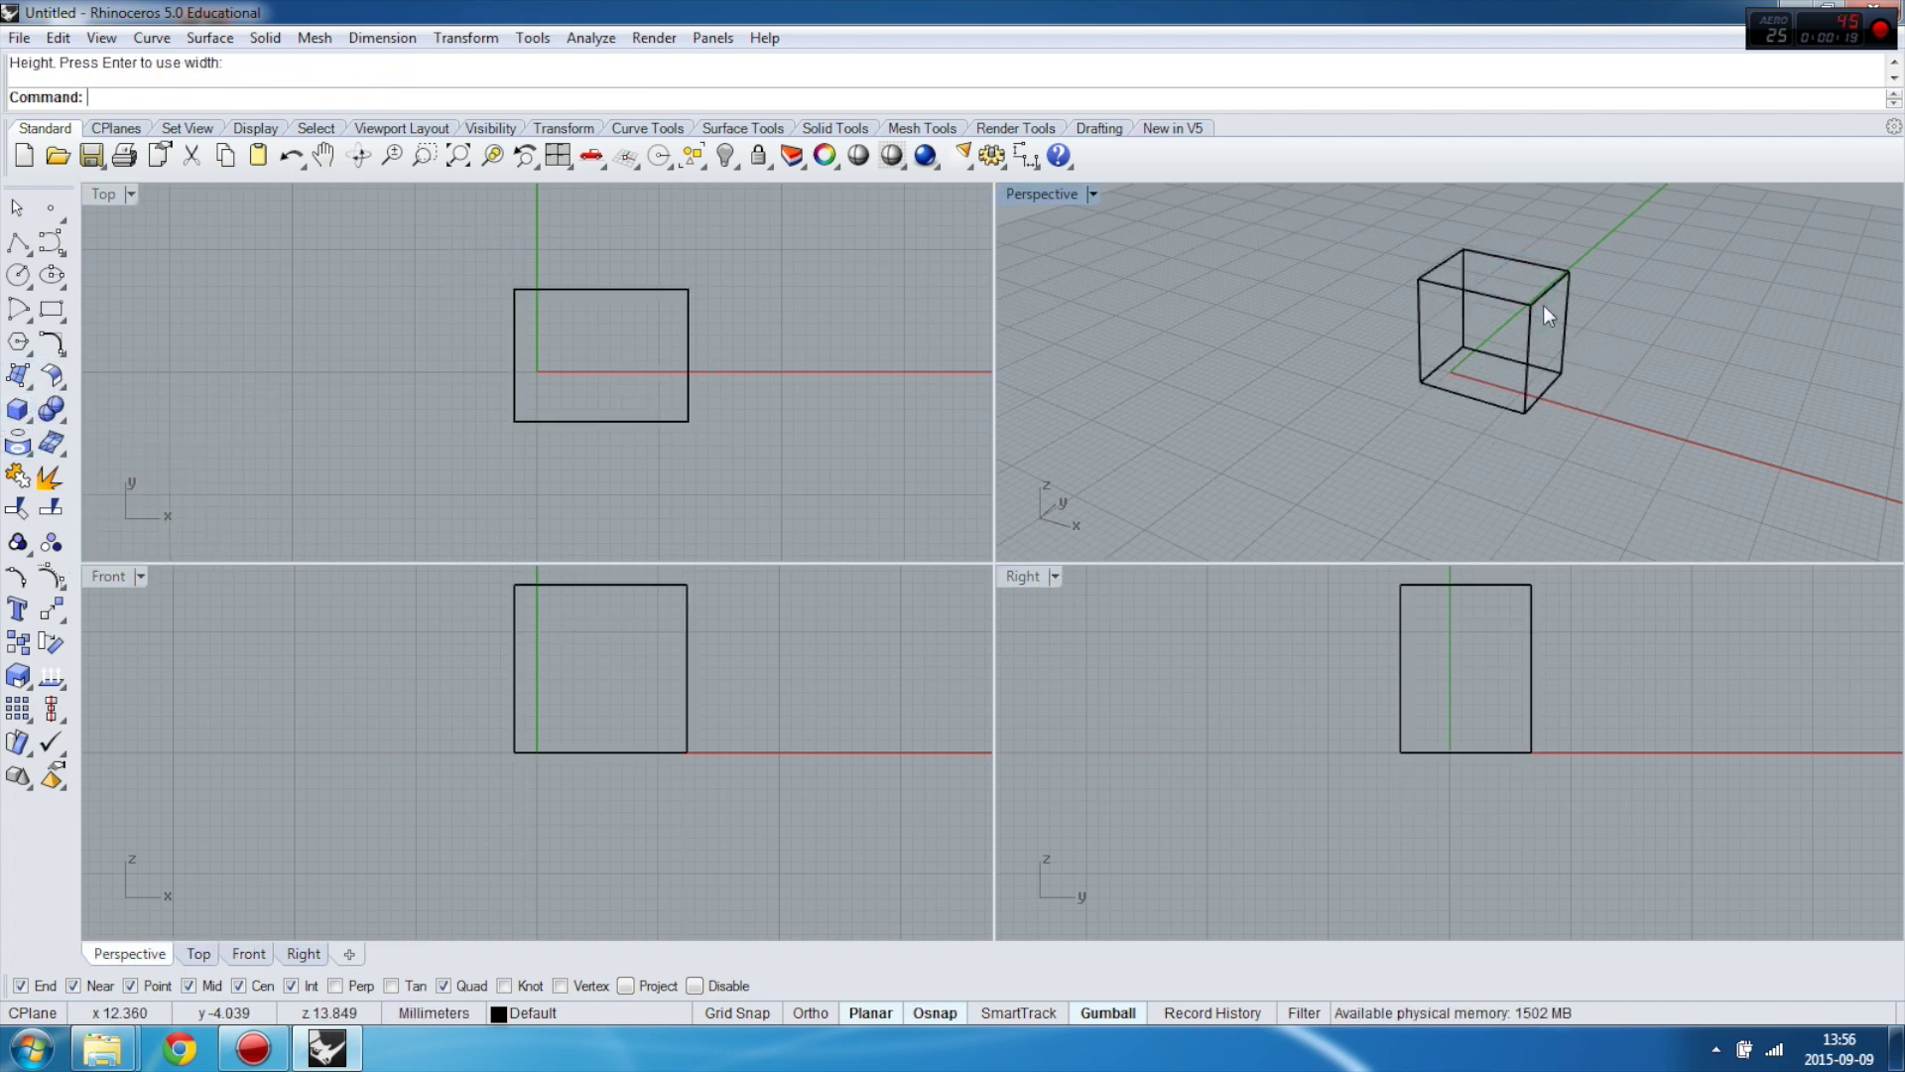
left_click(1054, 198)
left_click(1084, 281)
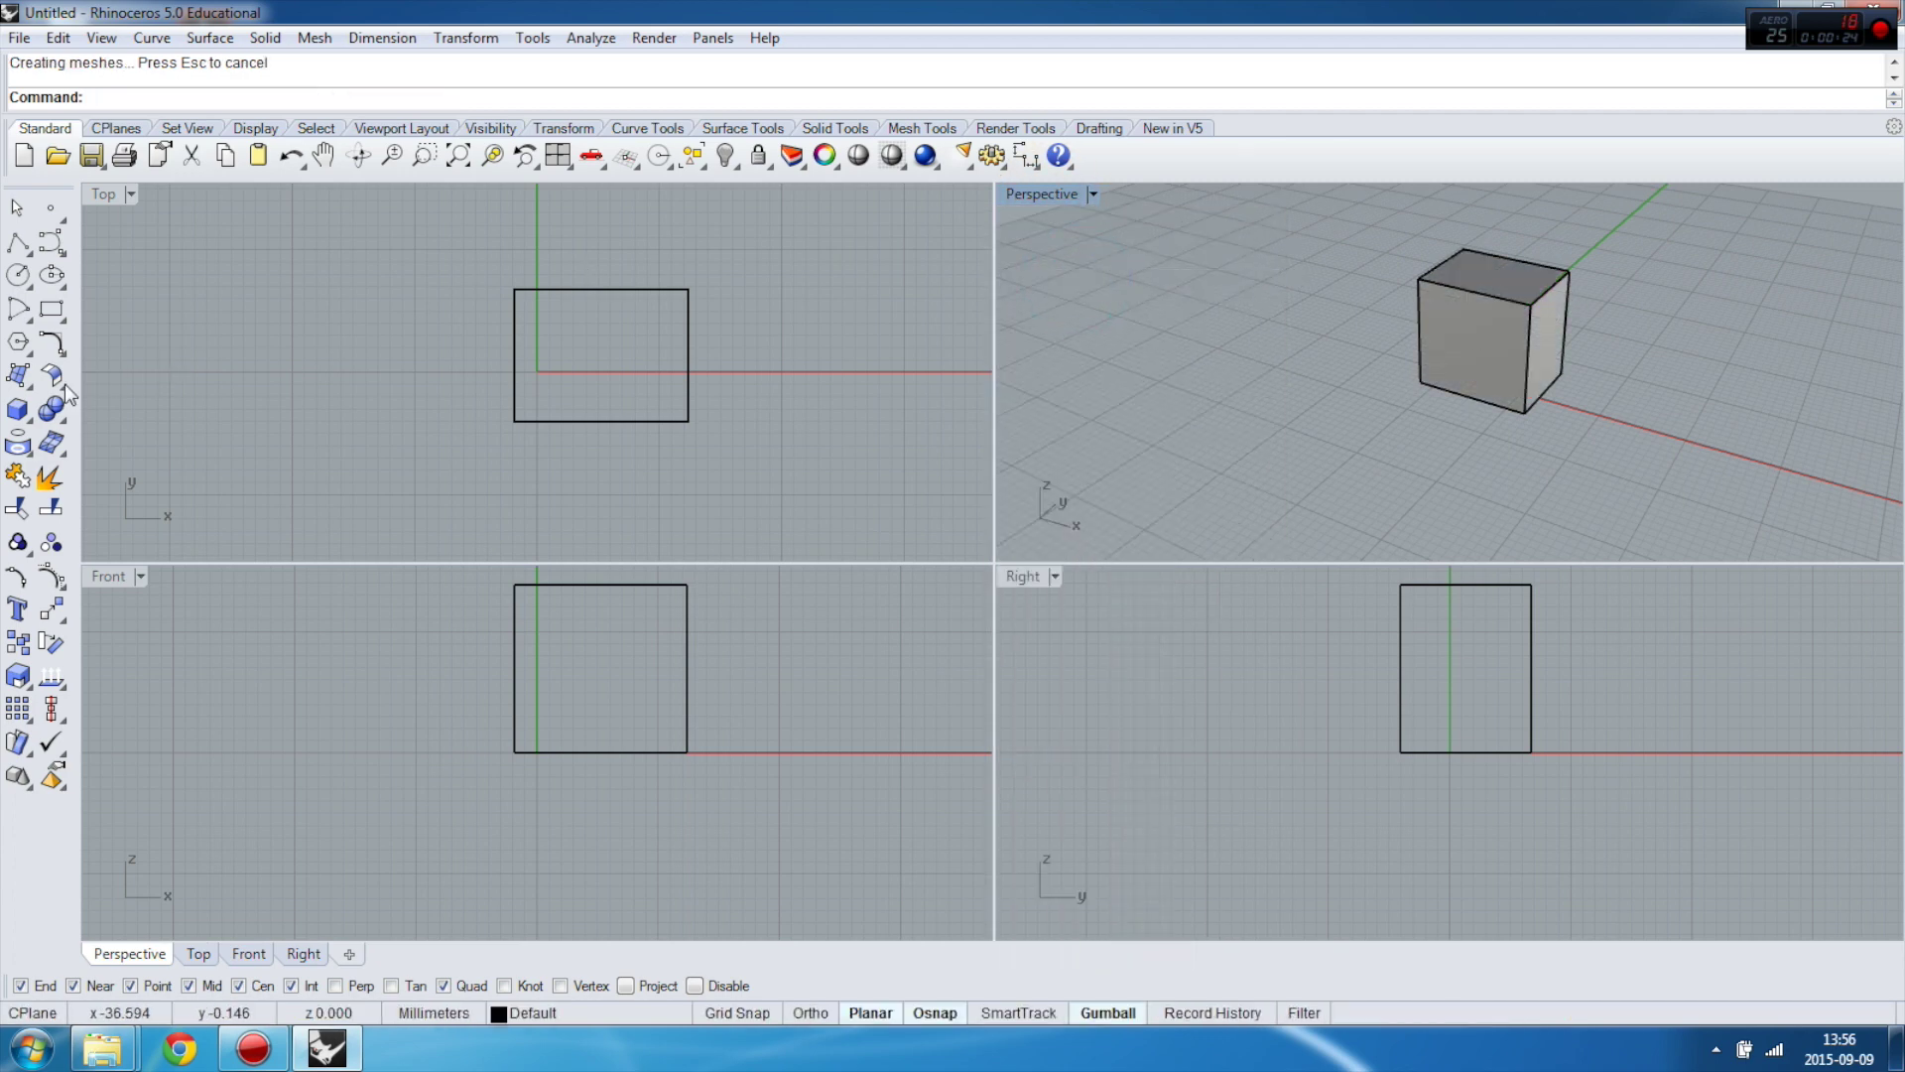
left_click(29, 422)
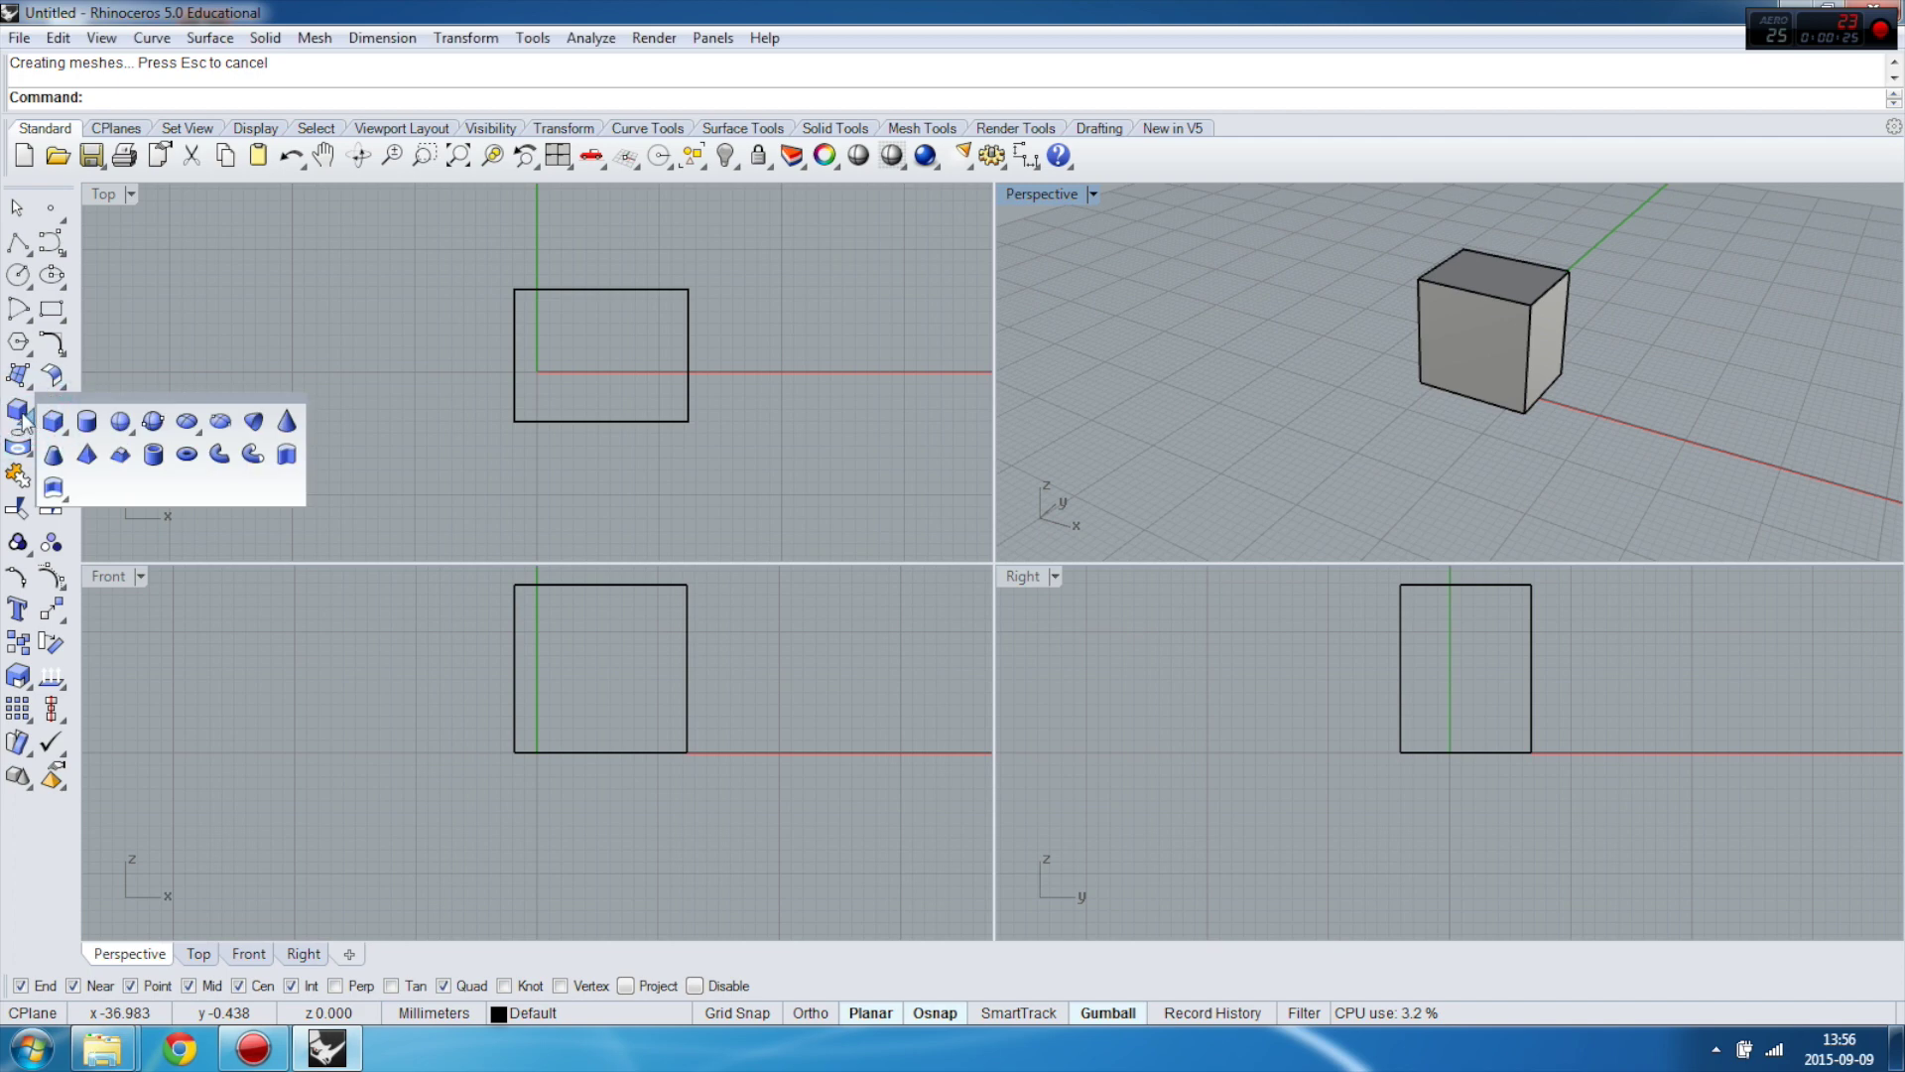
left_click(1442, 317)
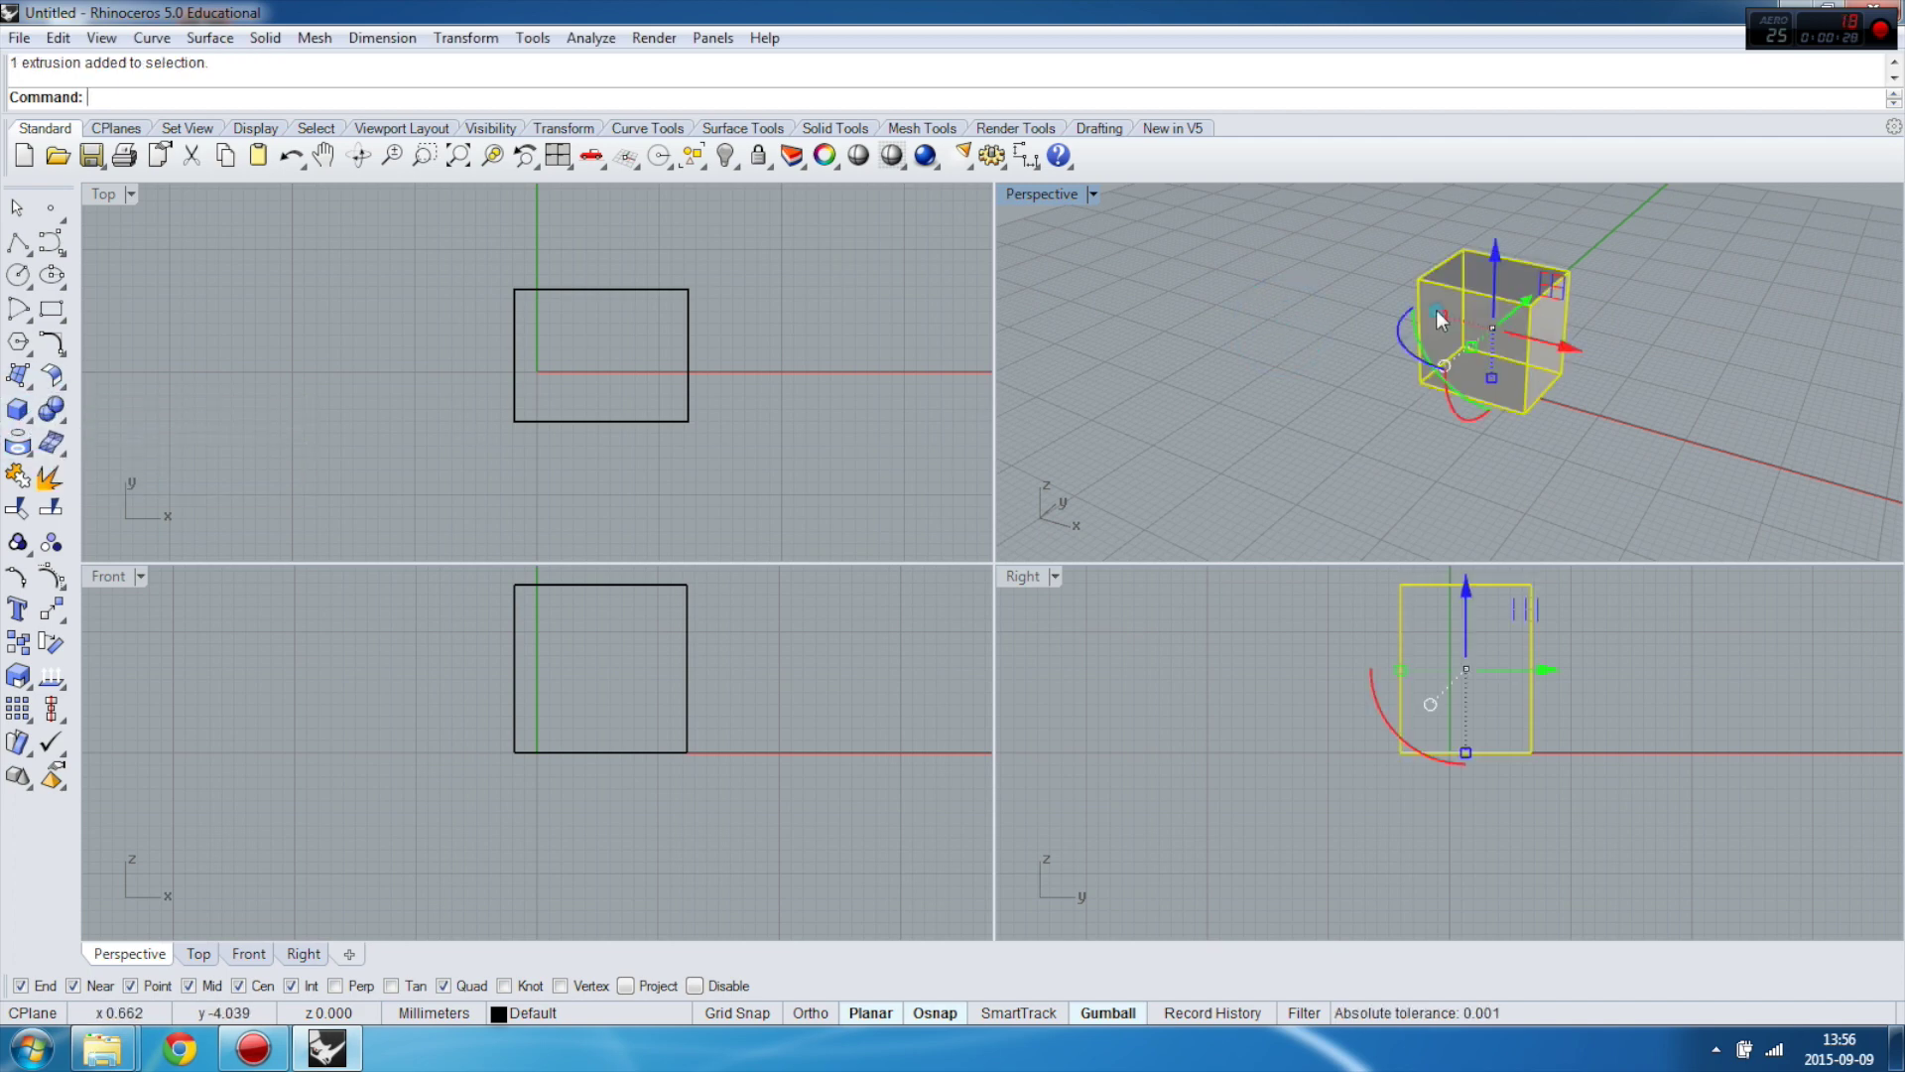
key("Delete")
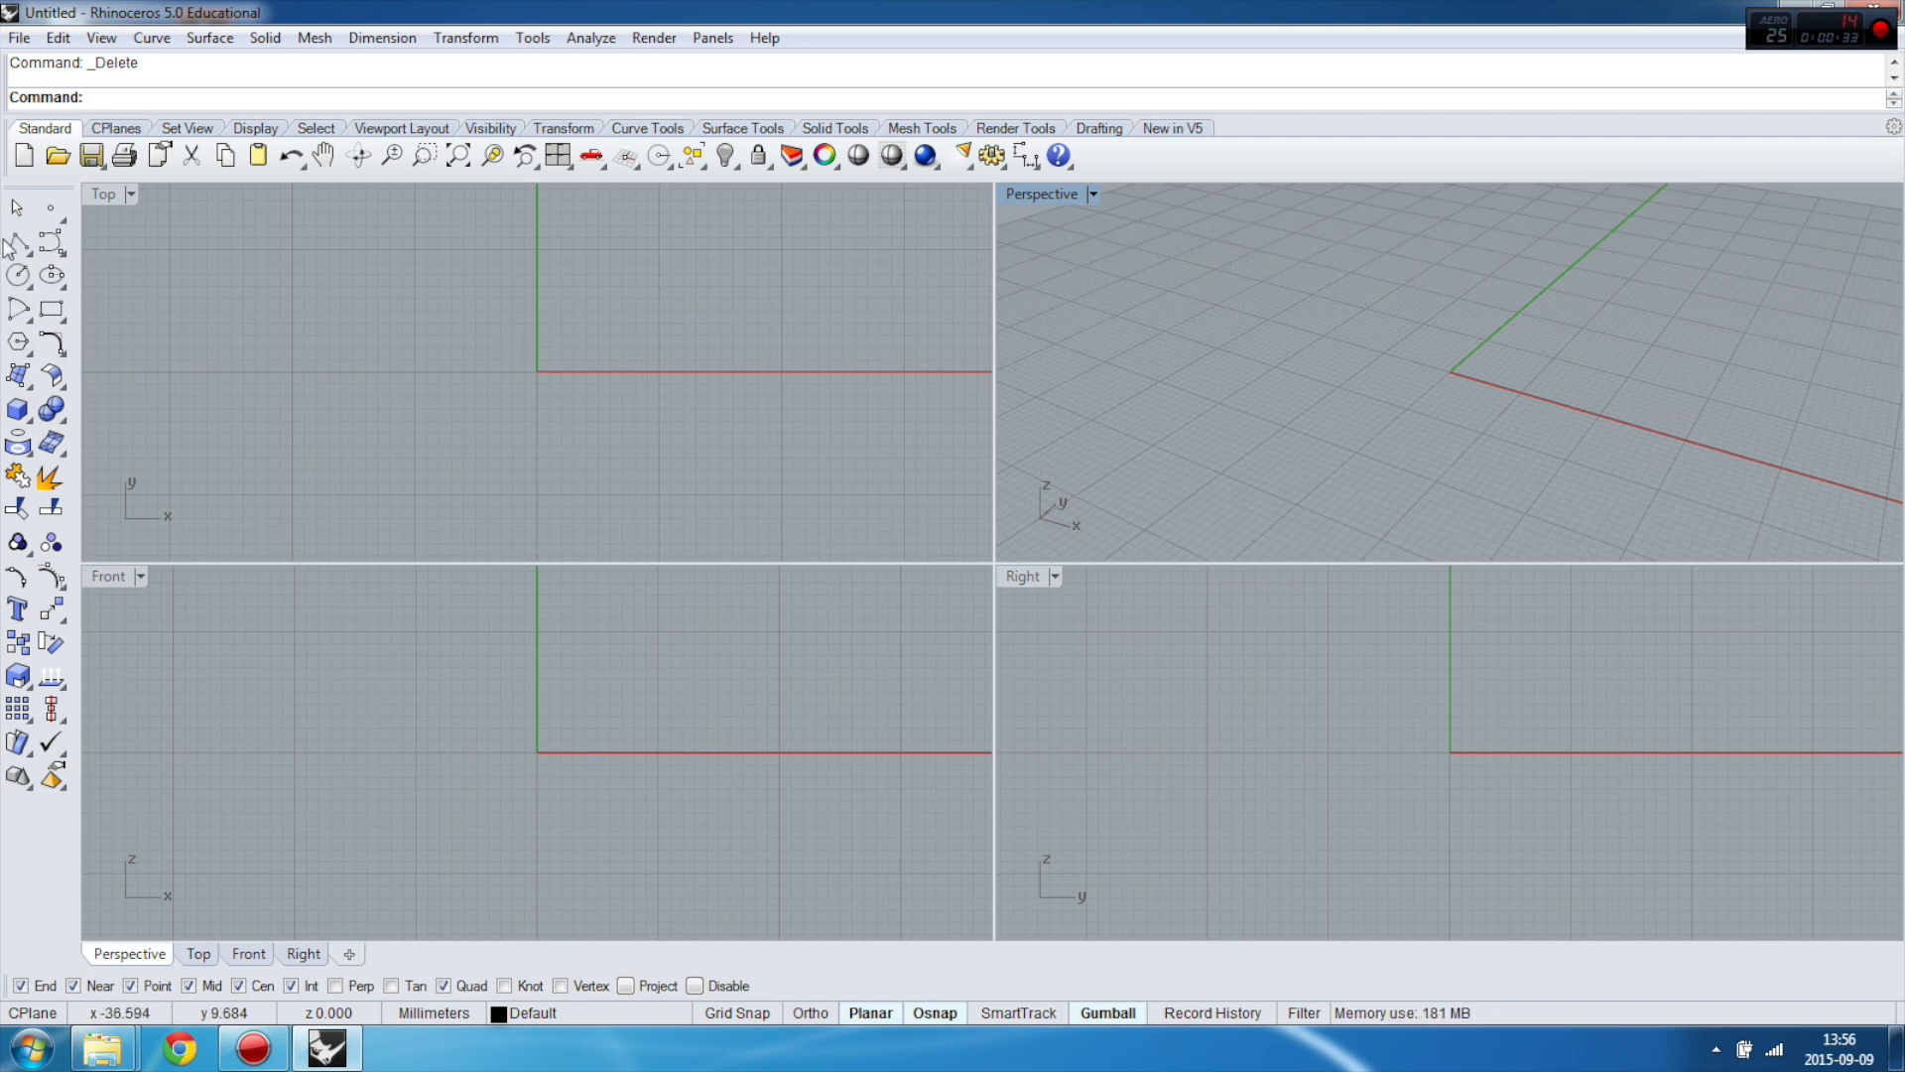
Draw a Start-End-Point arc in the Right view with level end points across the axis
left_click(19, 316)
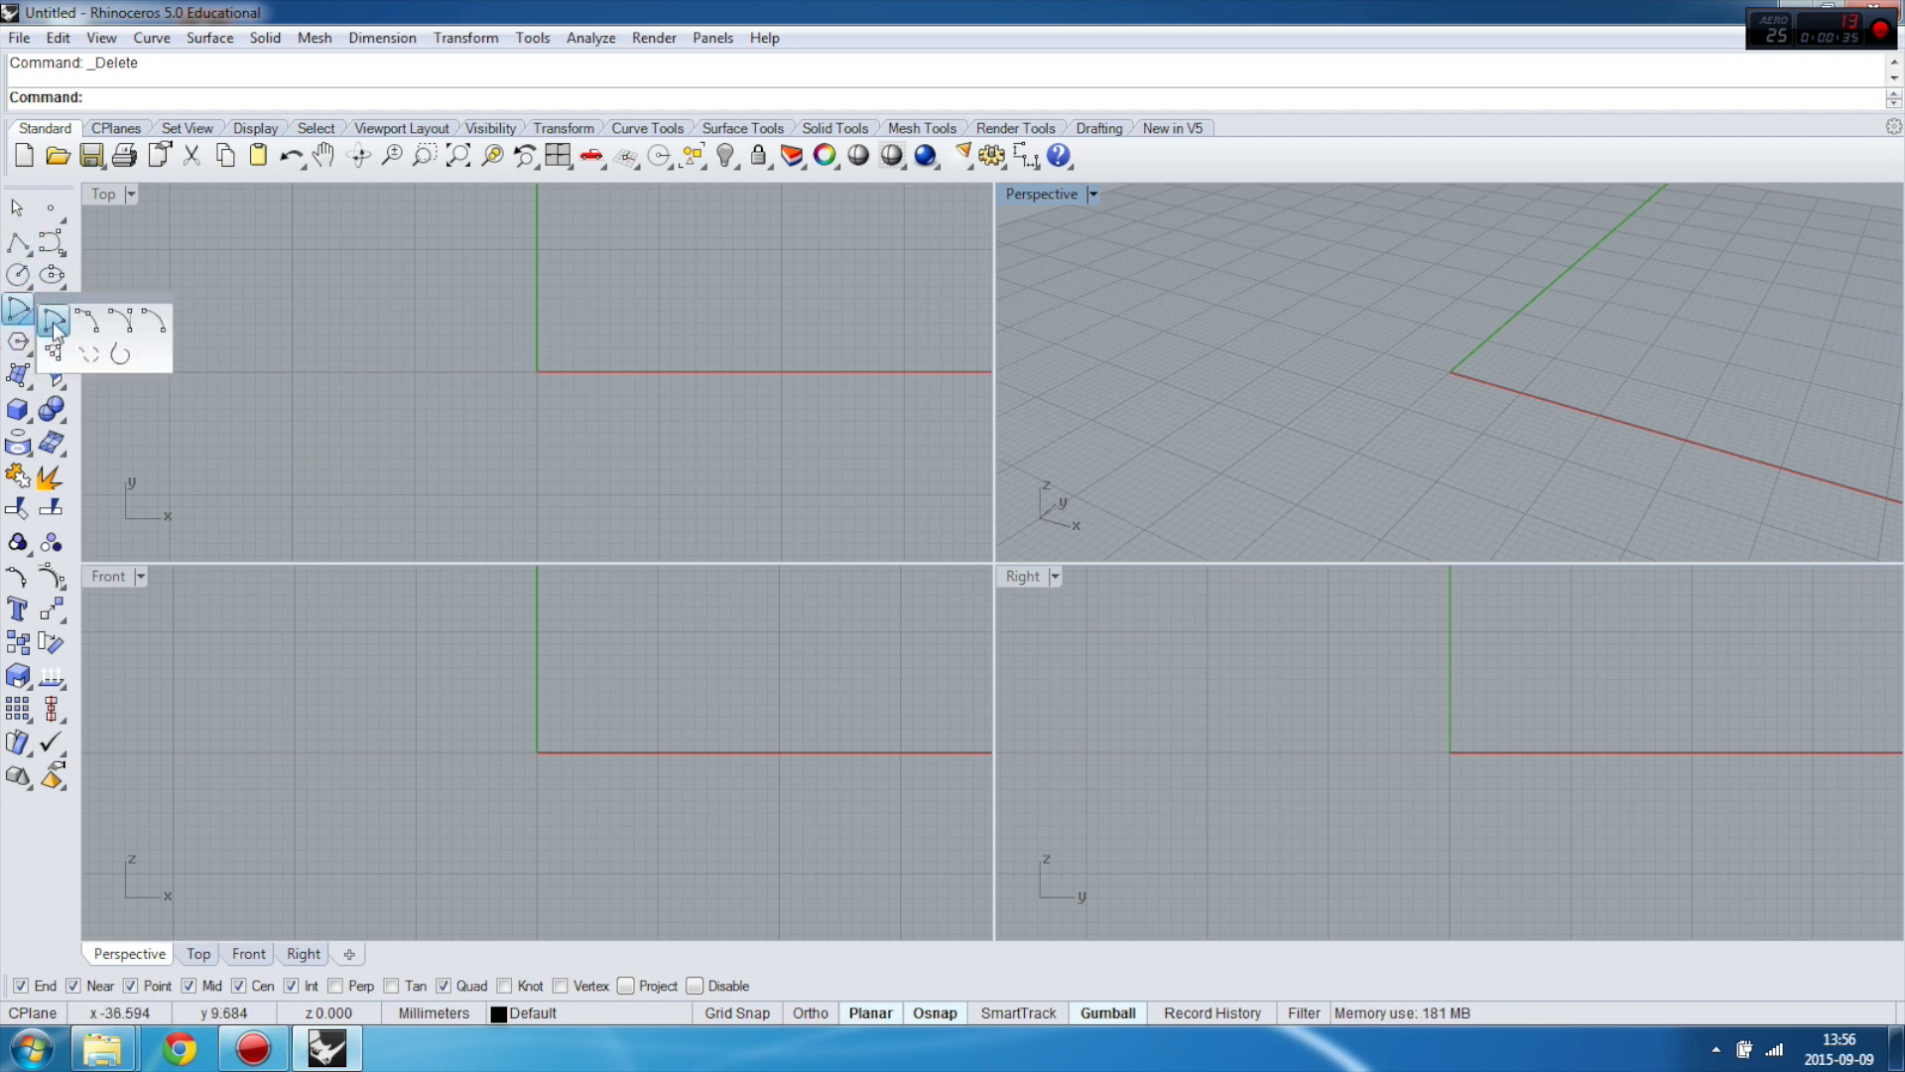
left_click(86, 322)
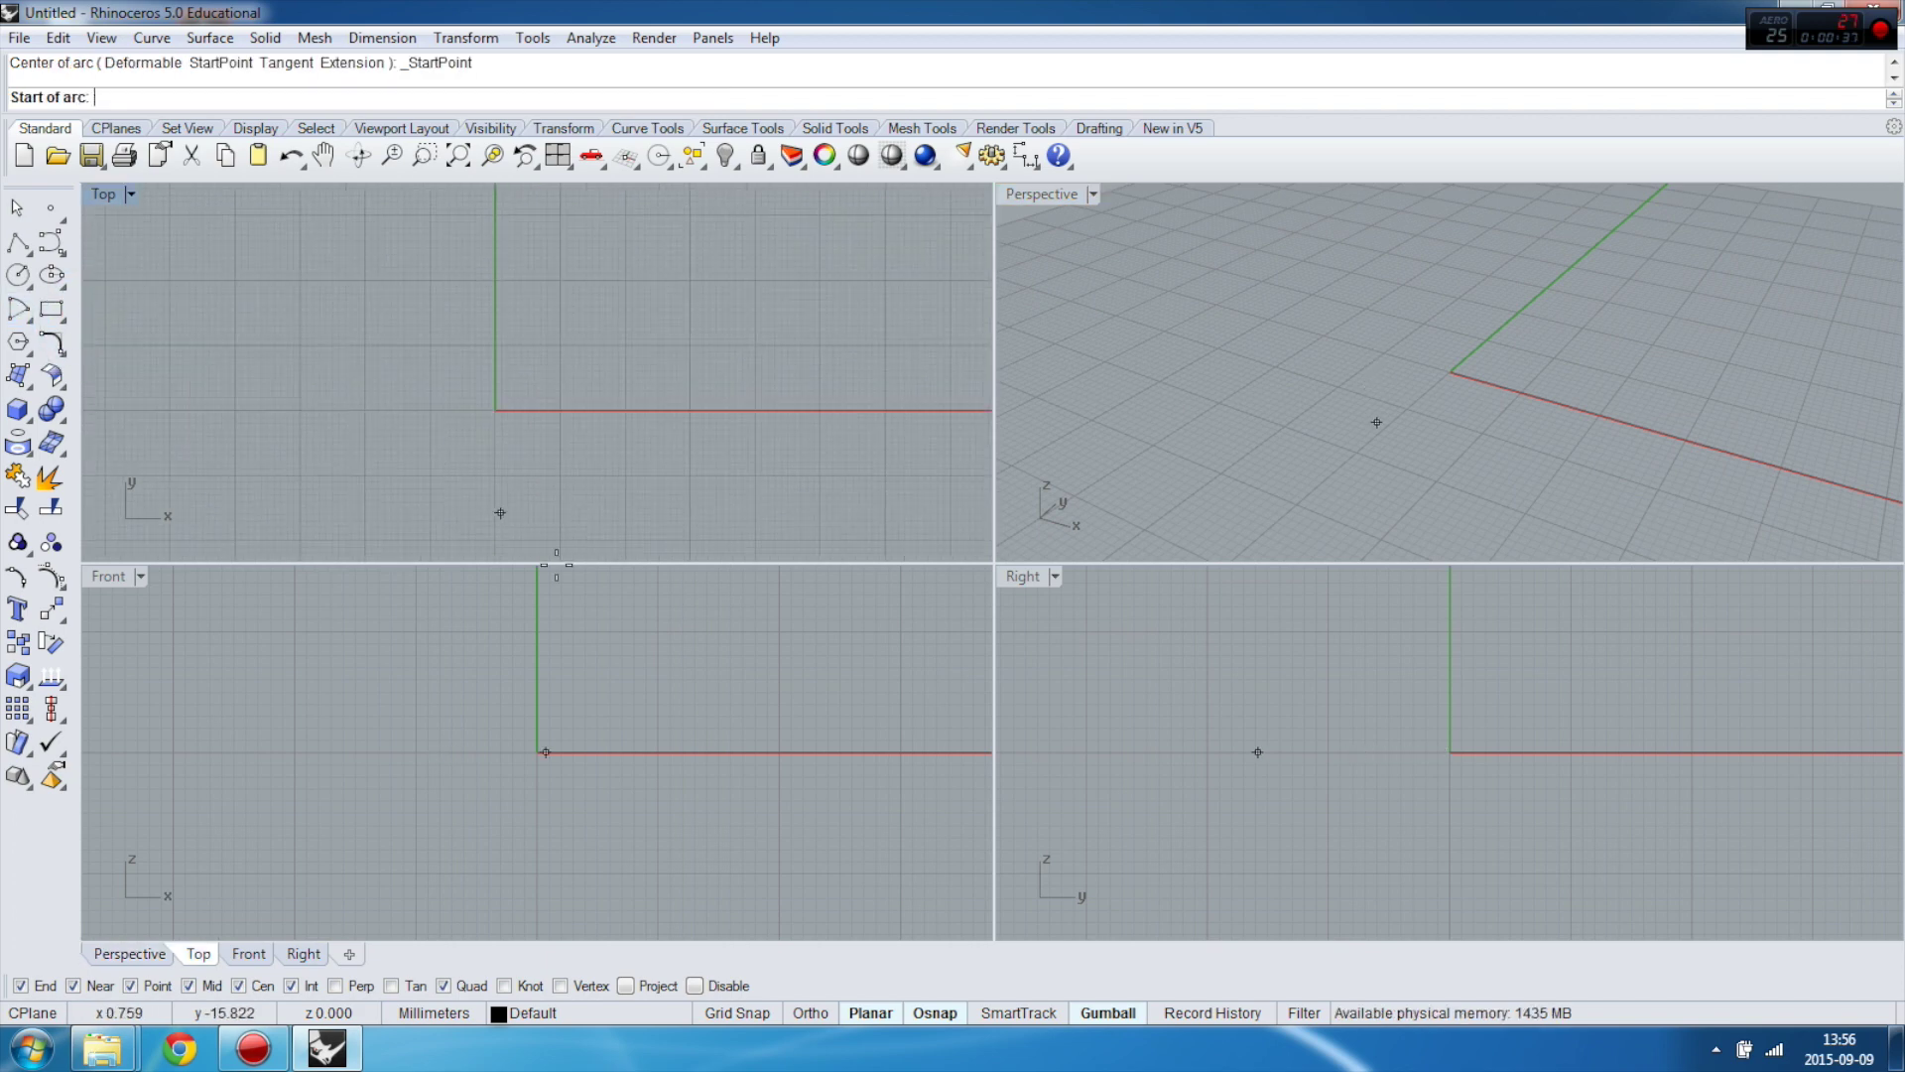
scroll(419, 369, "down", 1)
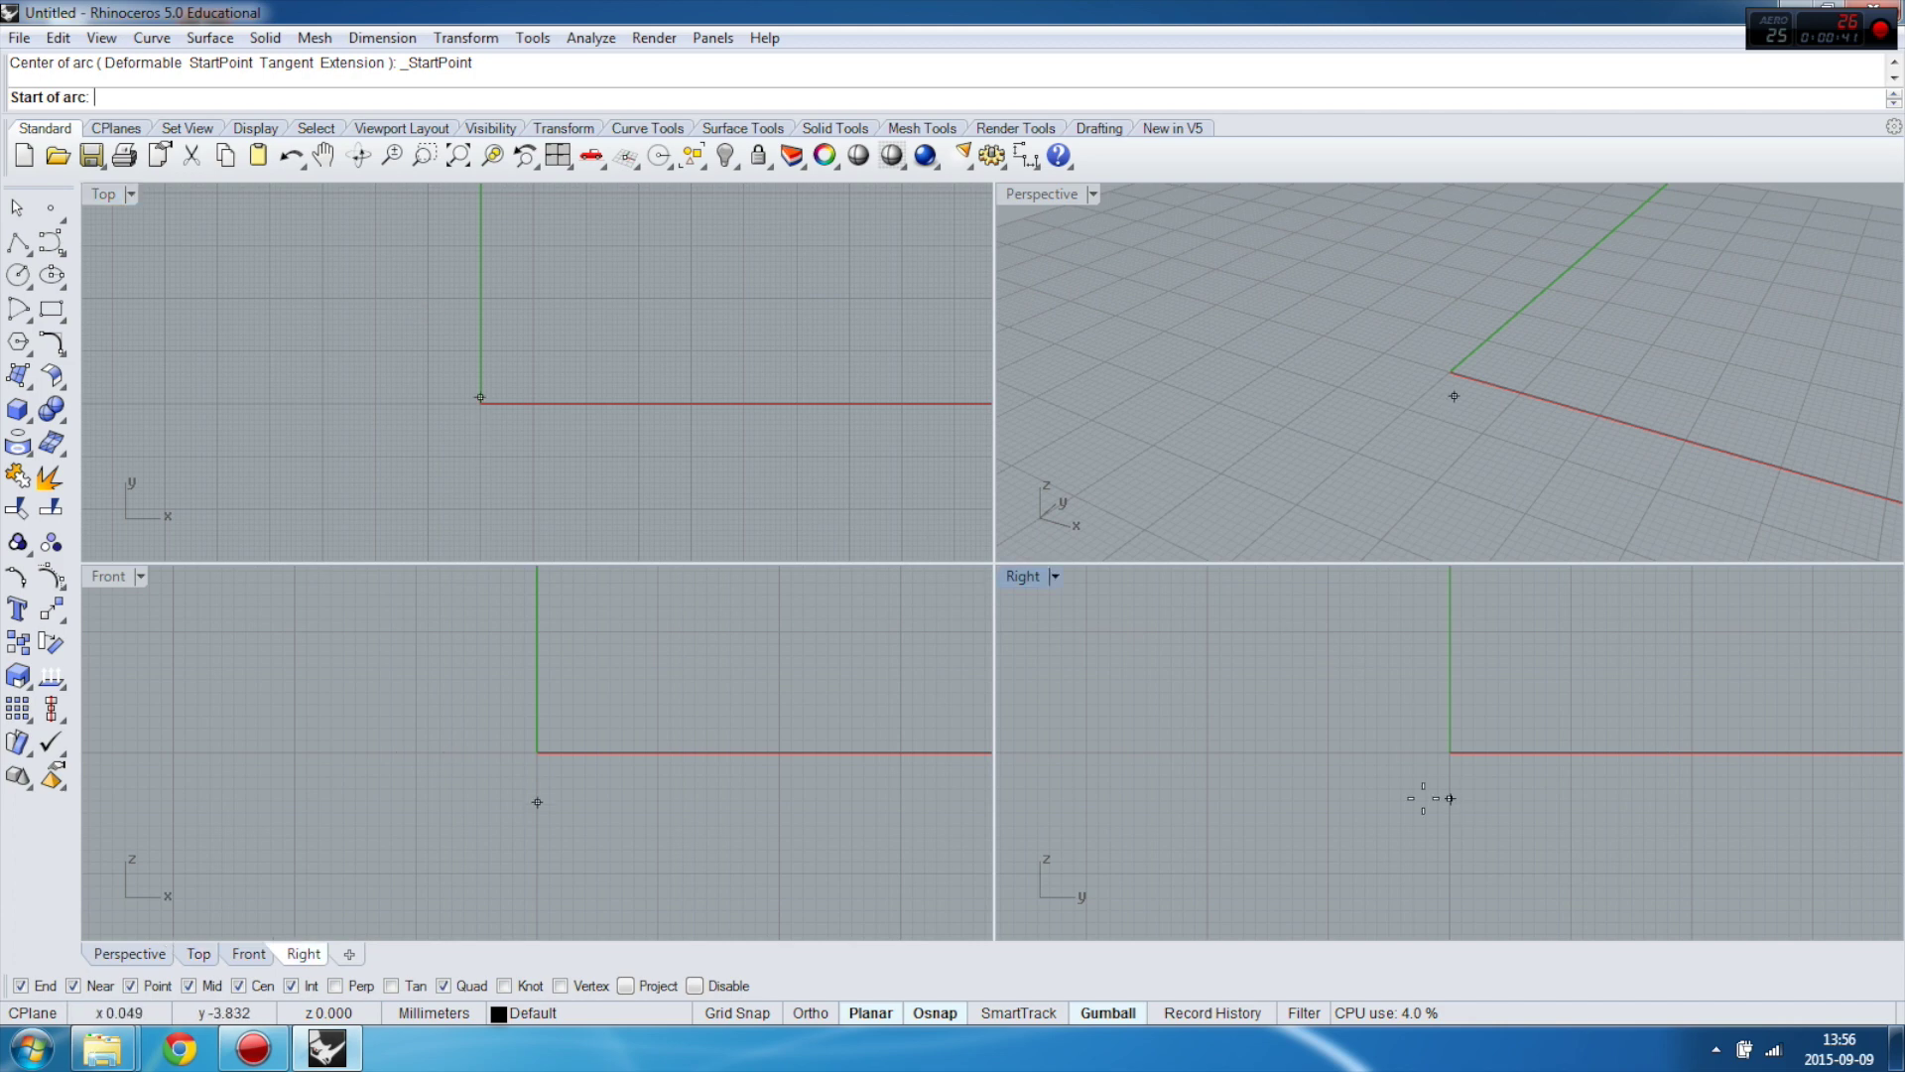
left_click(1264, 755)
key("F8")
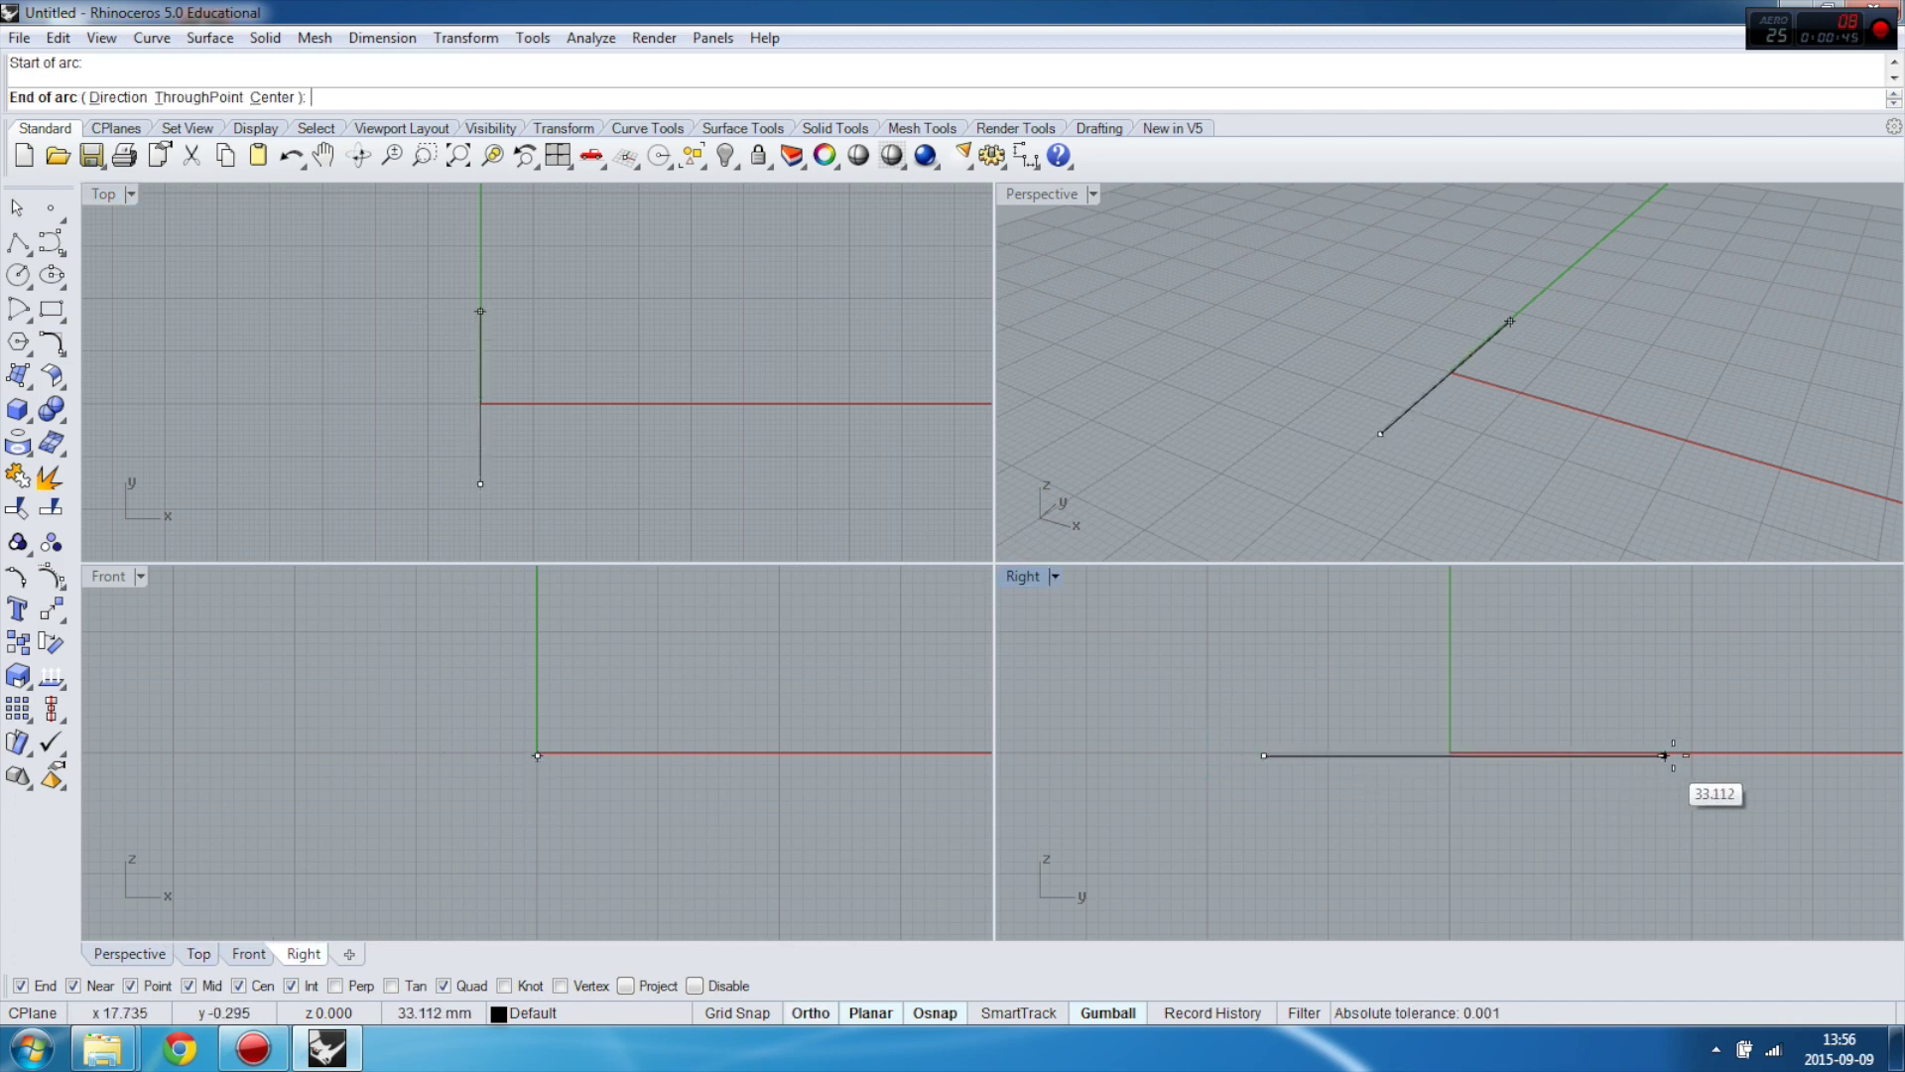
left_click(1680, 751)
key("F8")
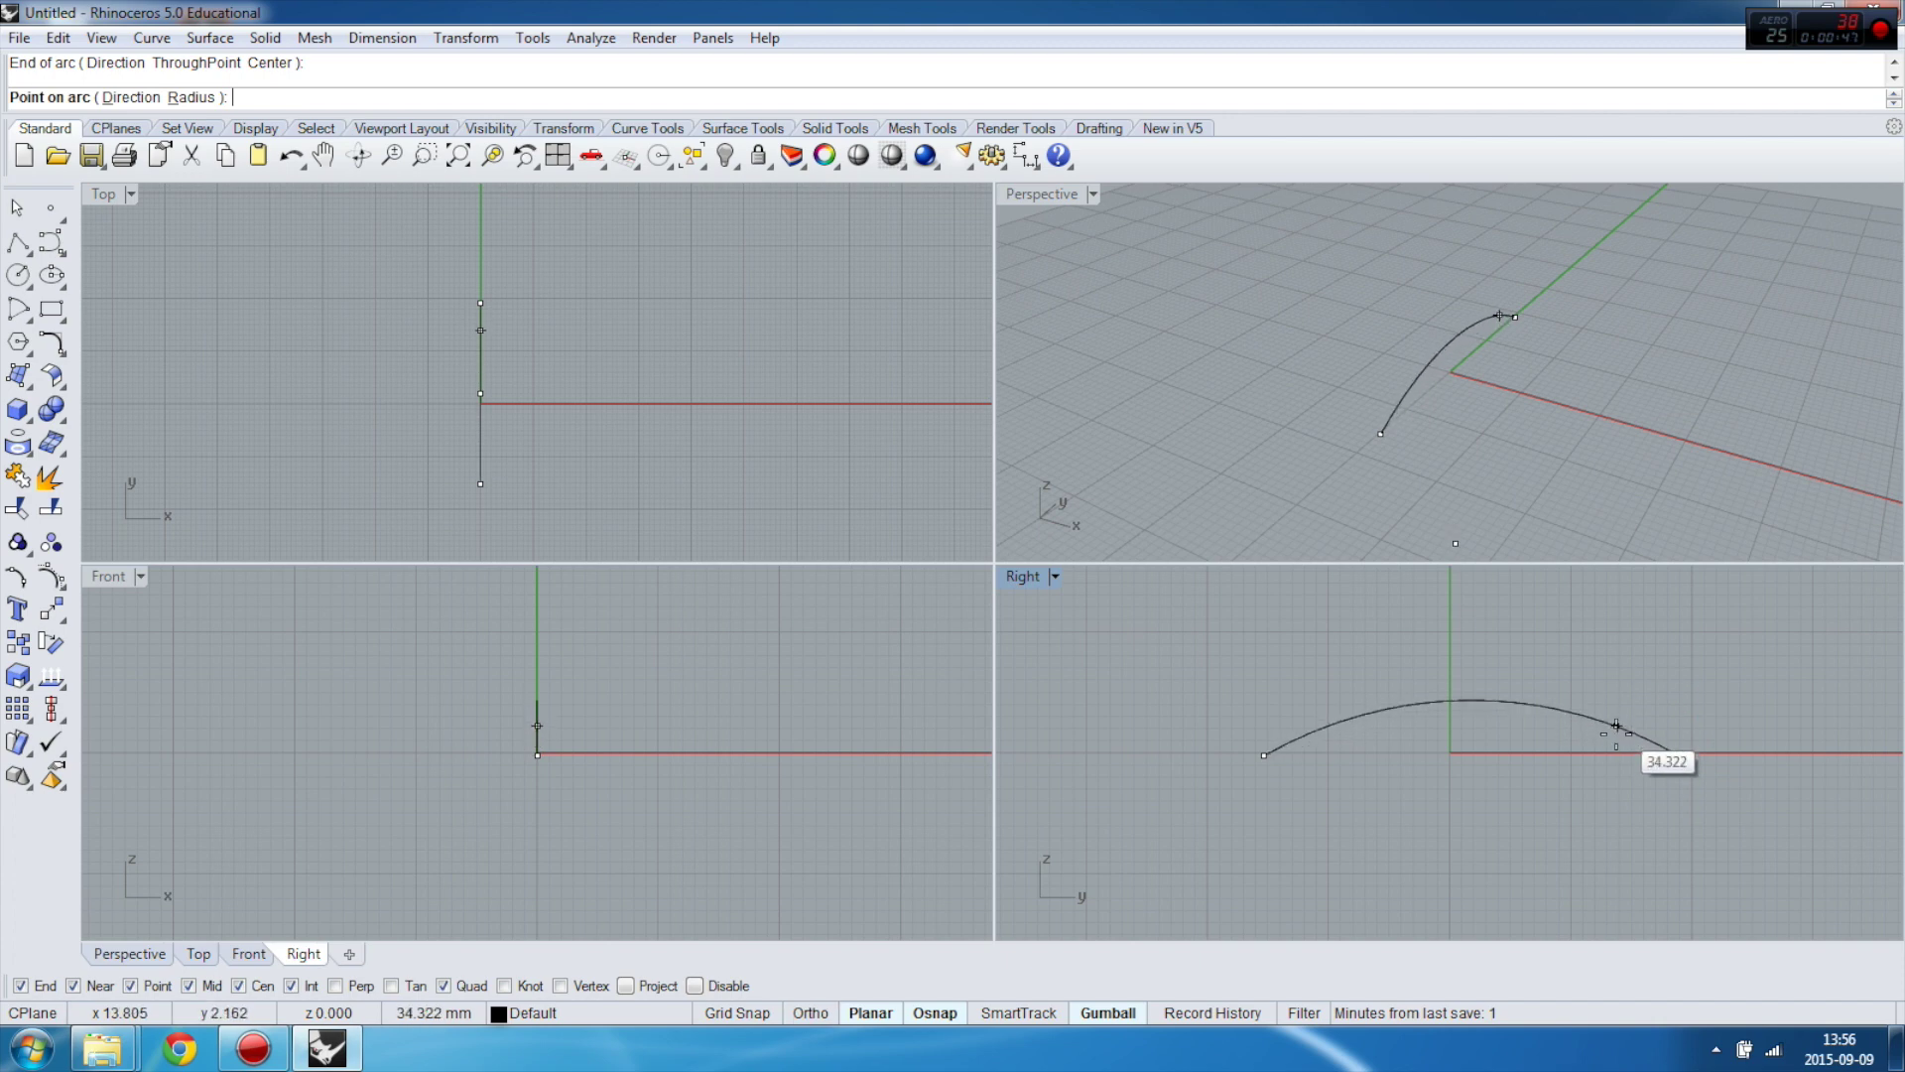
left_click(1621, 721)
Move the arc from its top point onto the origin (0)
left_click(1538, 691)
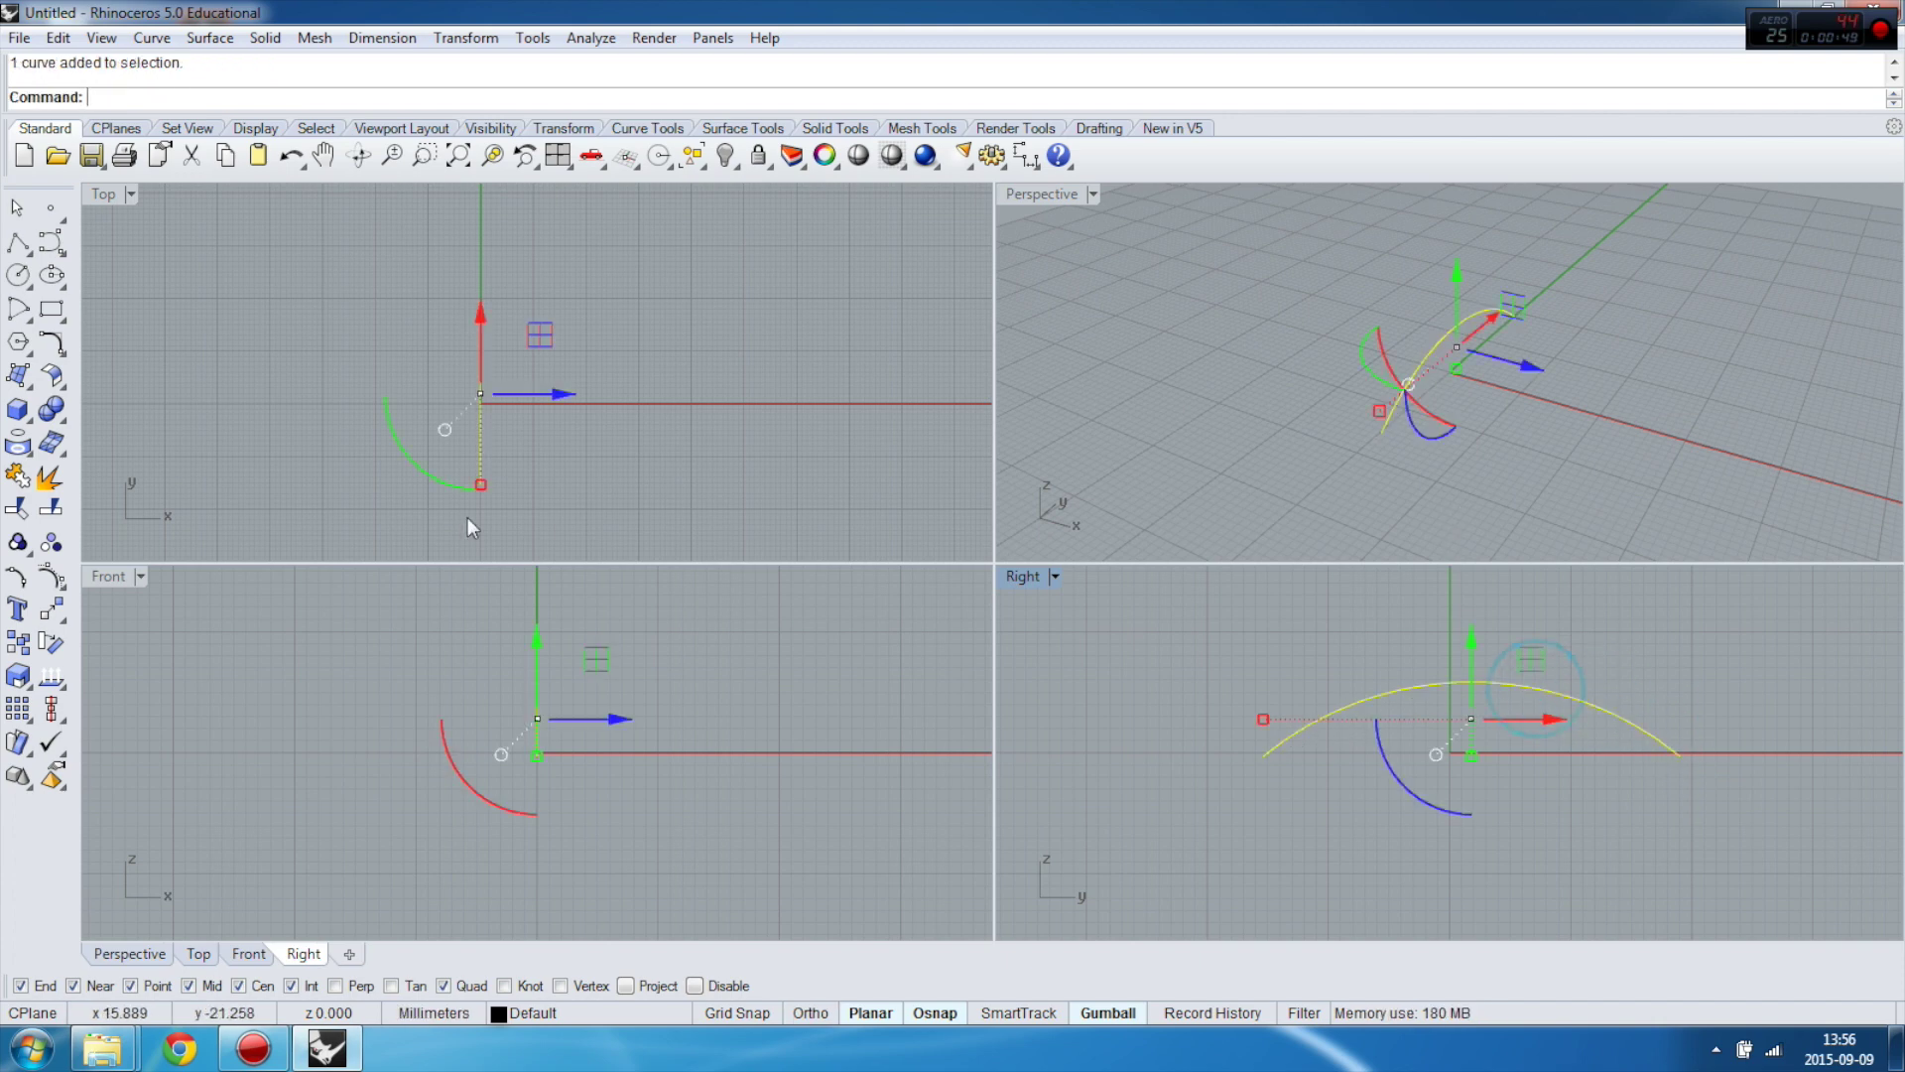
left_click(52, 609)
left_click(1471, 682)
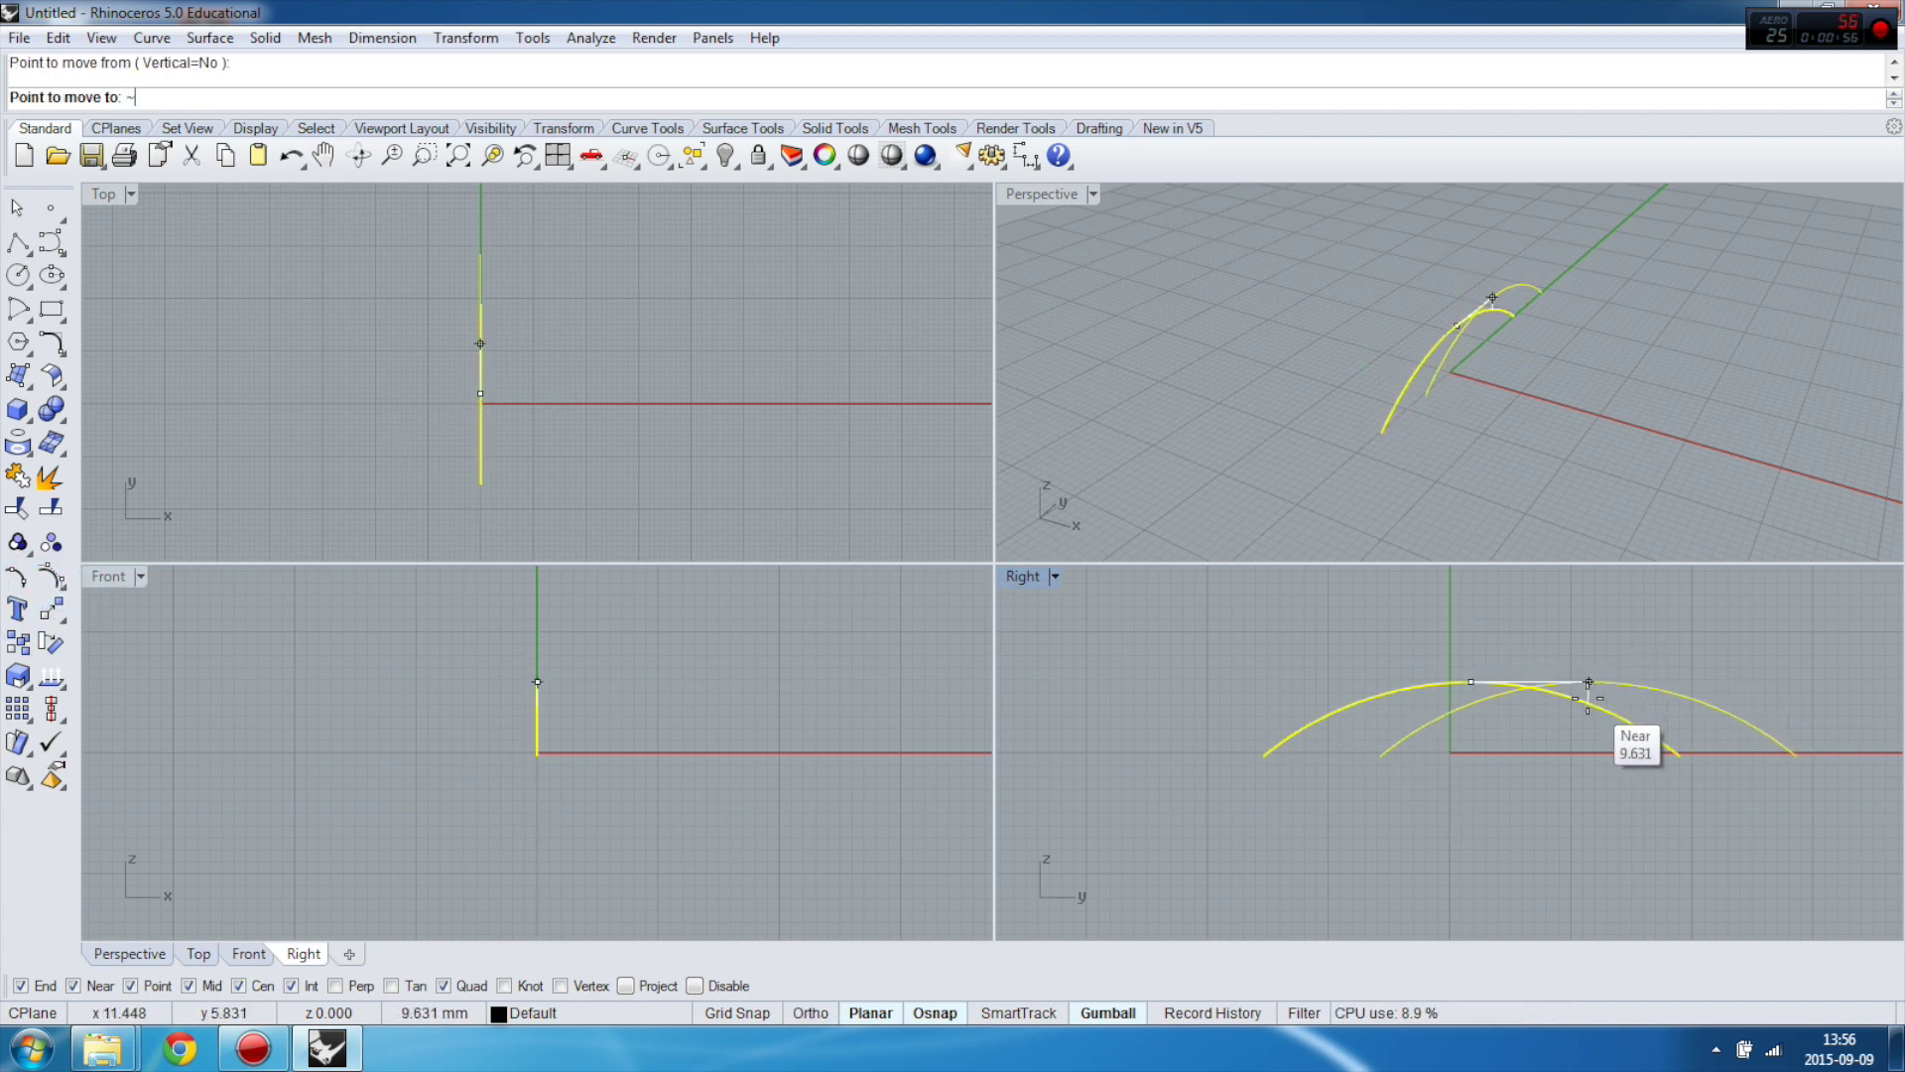
key("Return")
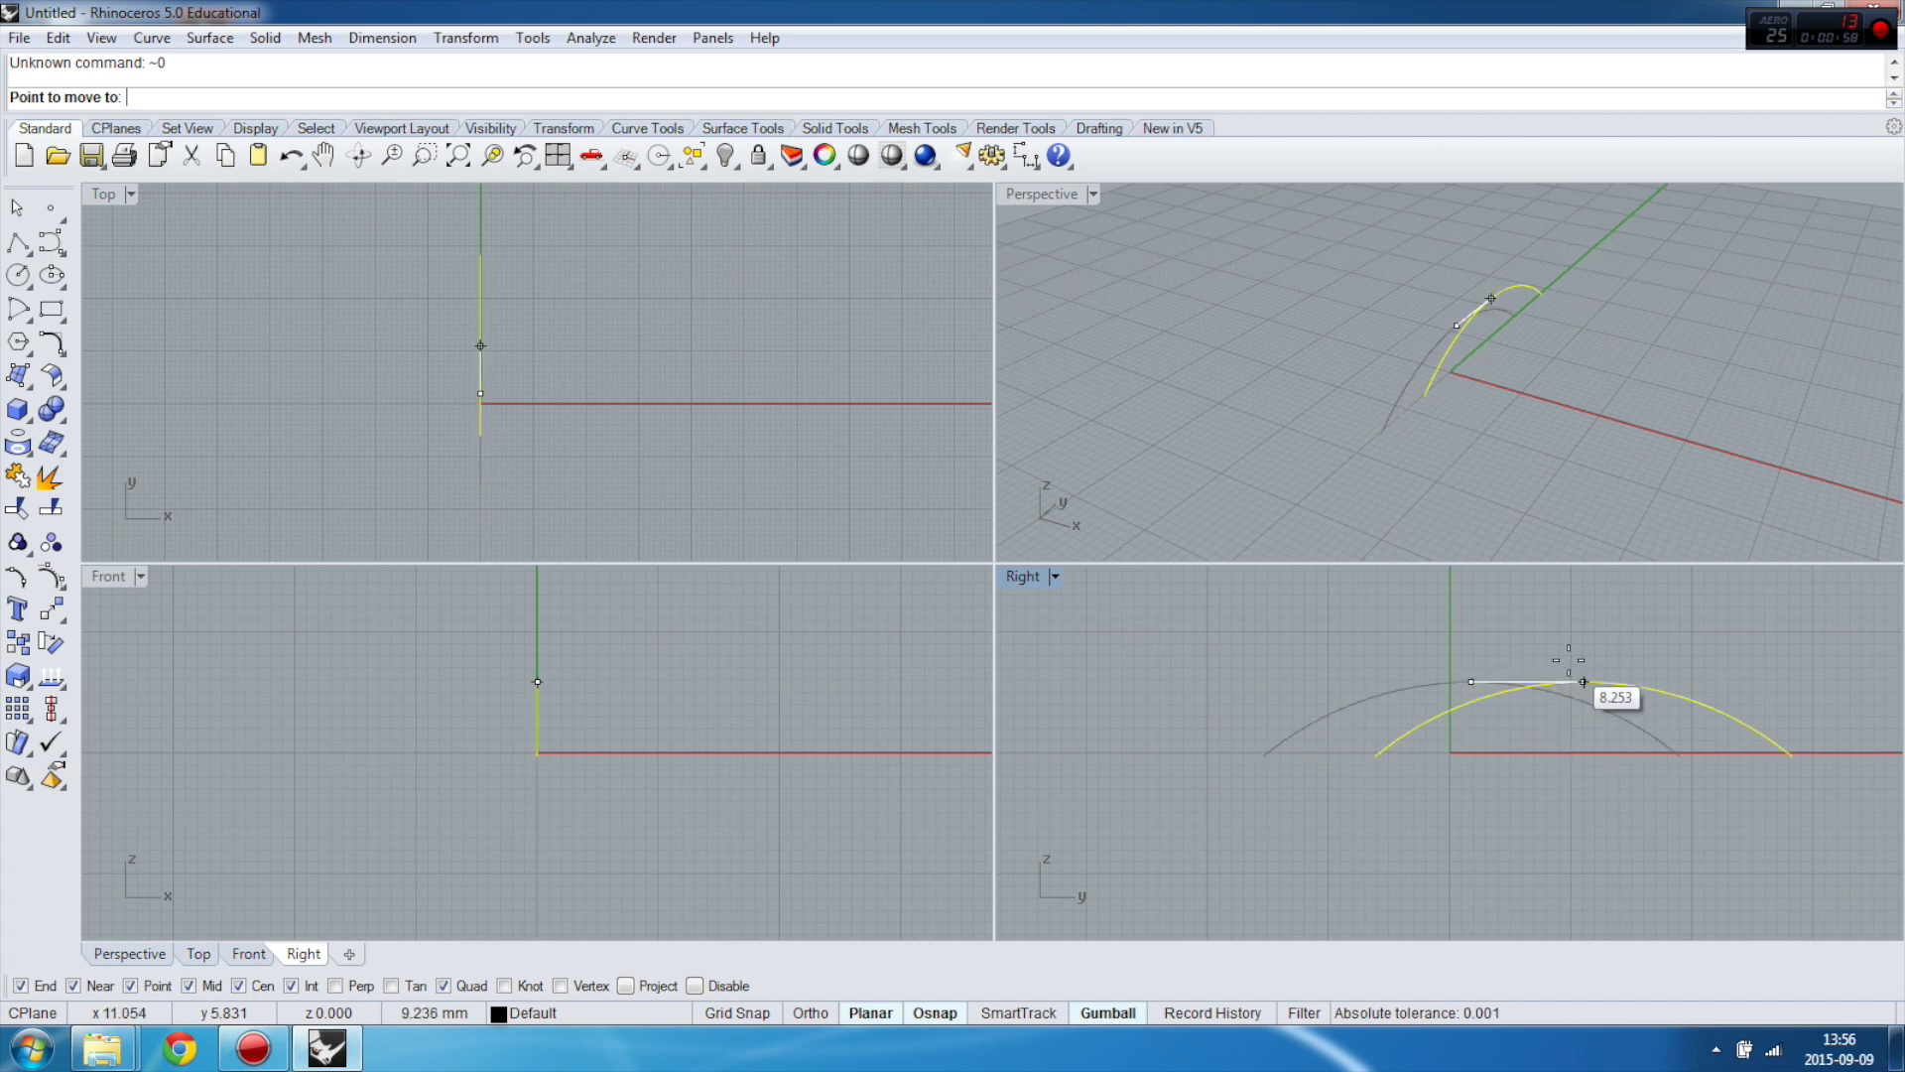
type("0")
key("Return")
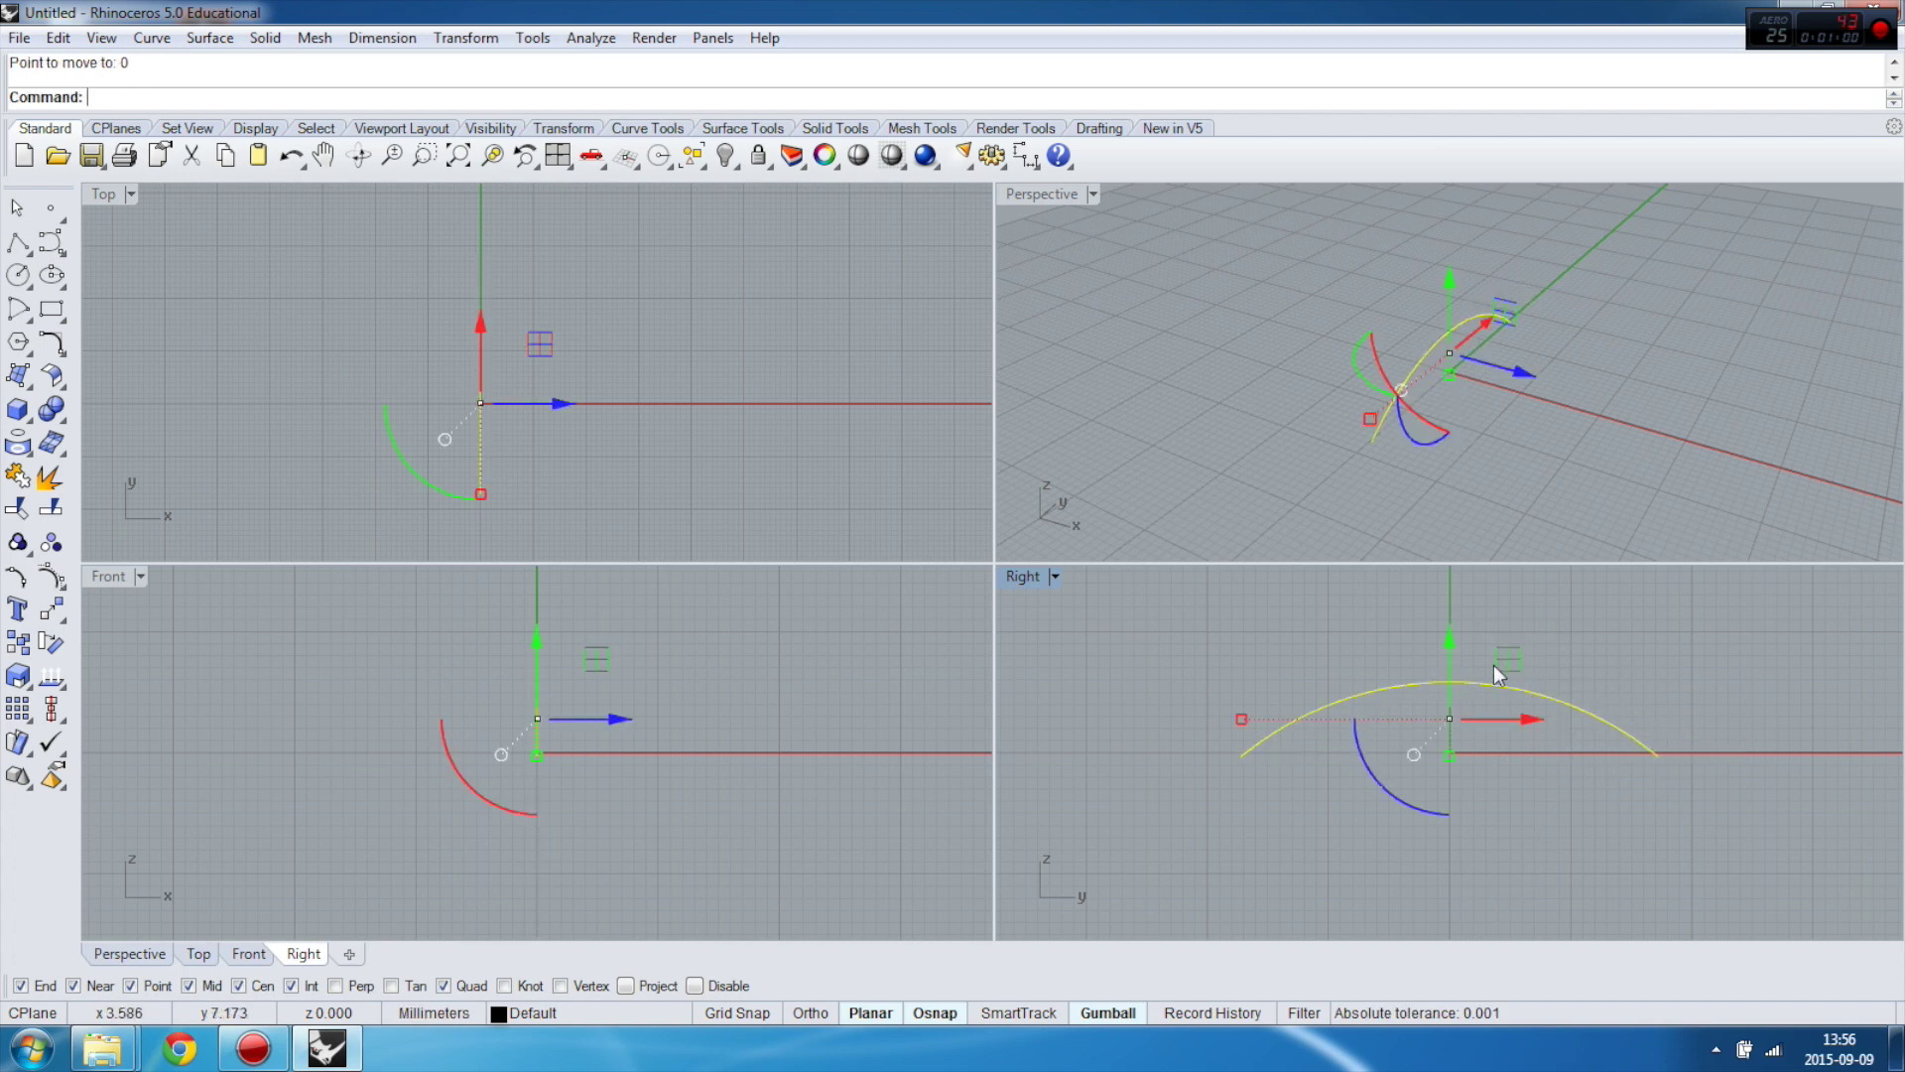
left_click(1091, 325)
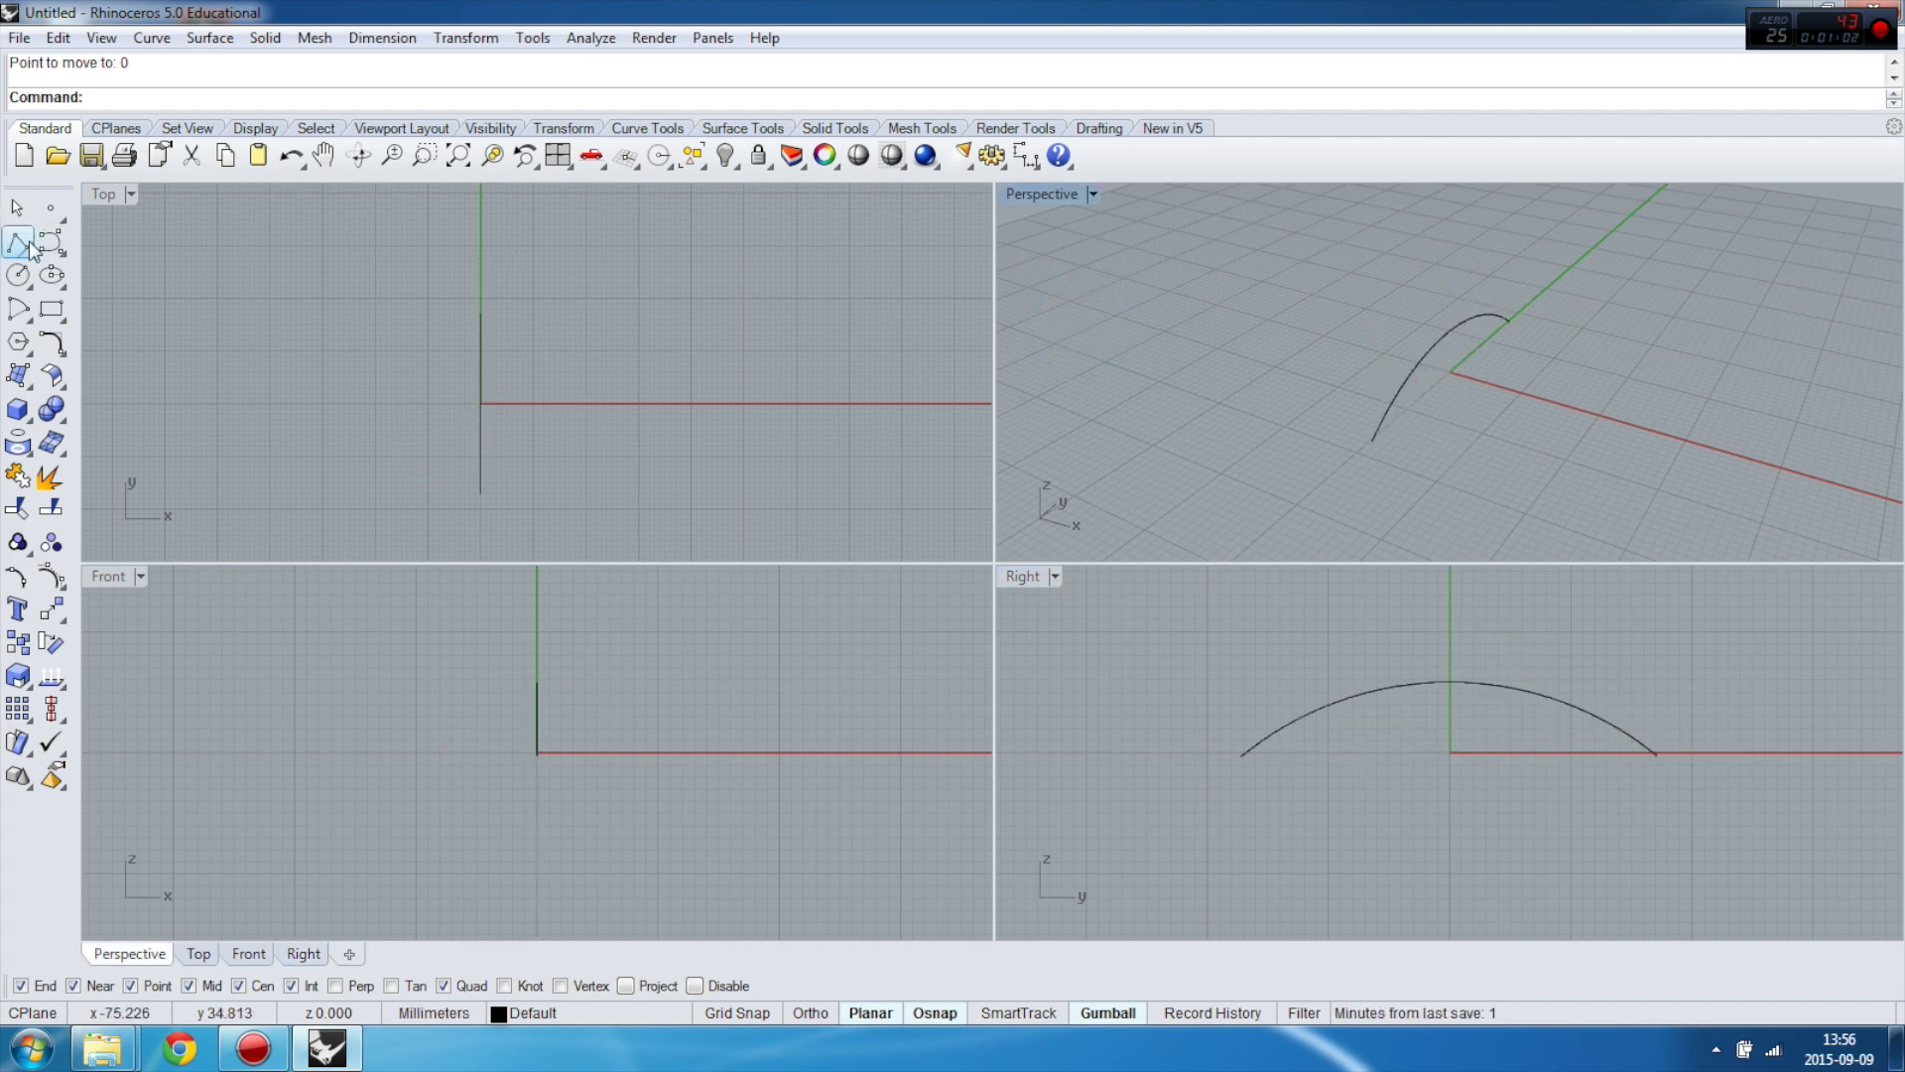
left_click(22, 313)
Draw a long, shallow arc along X in Front view, starting at the first arc's top
left_click(80, 319)
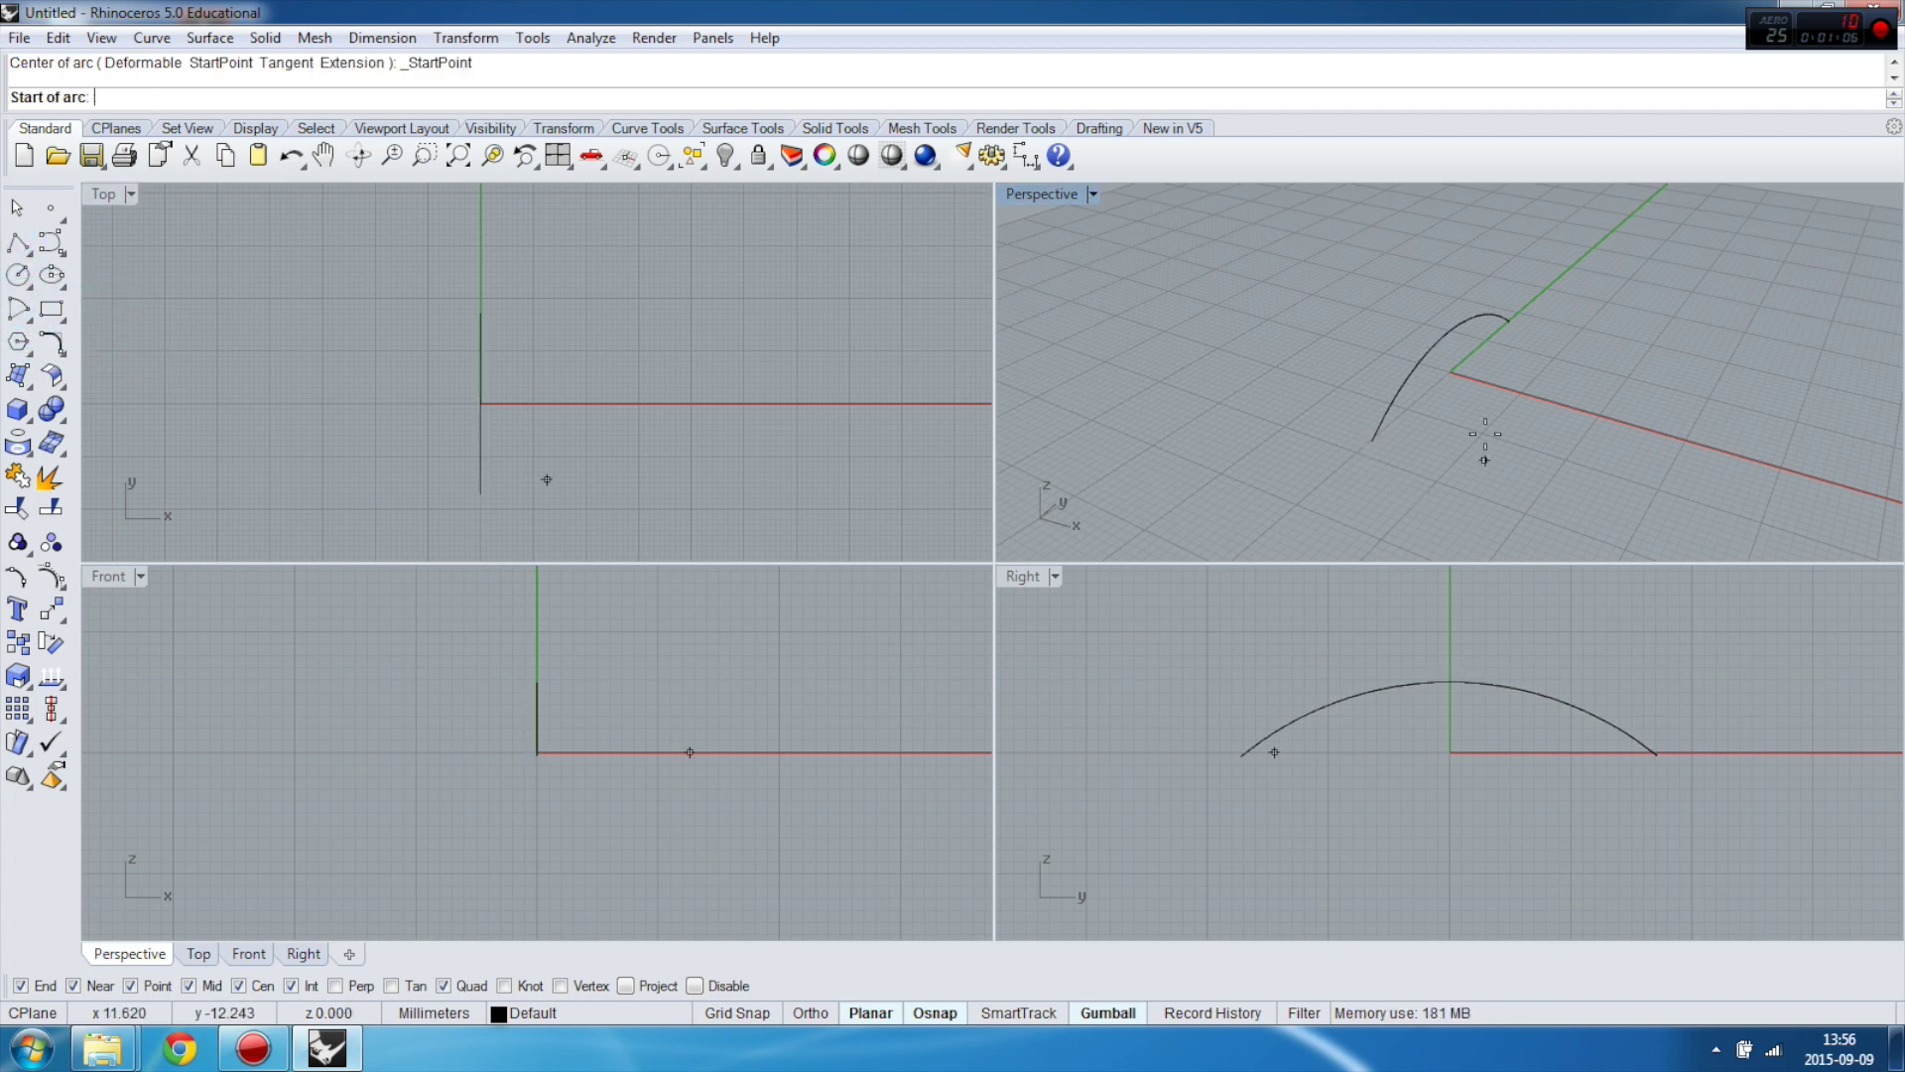
left_click(1451, 330)
scroll(1151, 448, "down", 4)
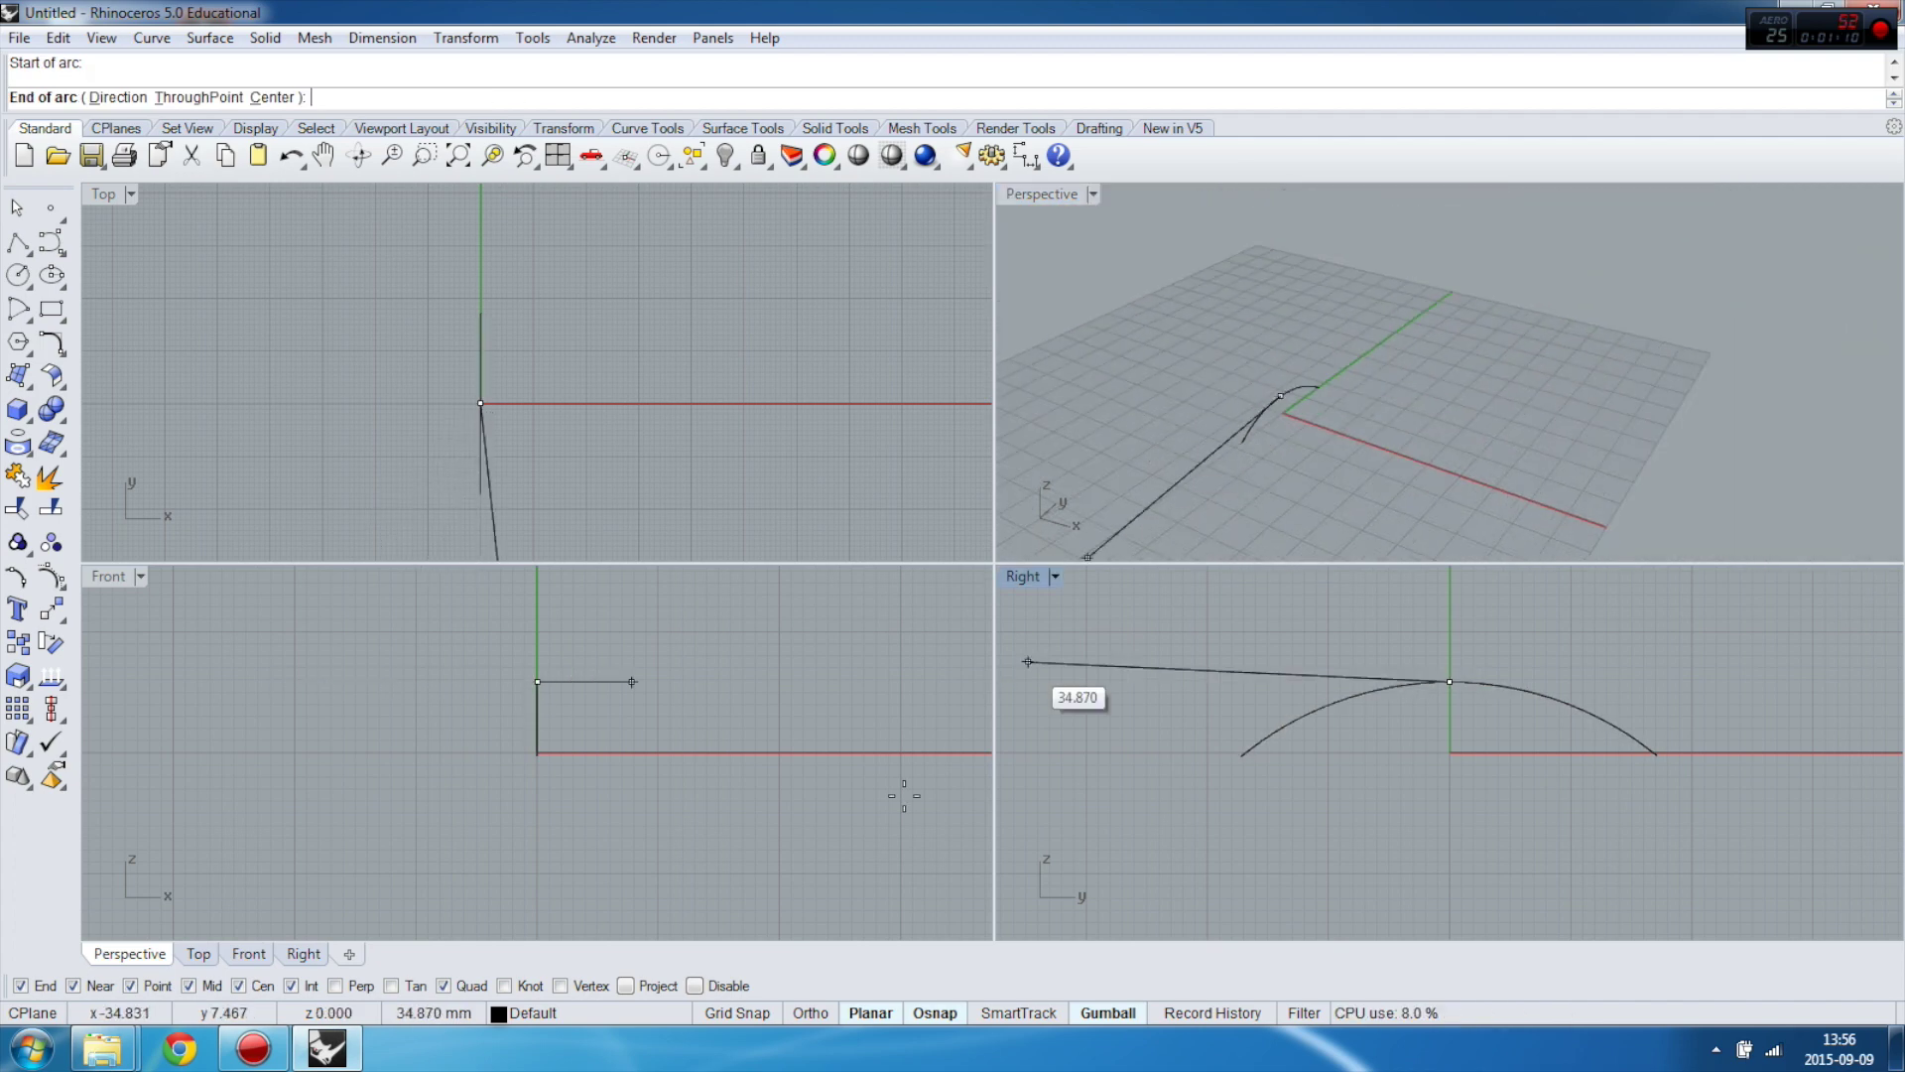
scroll(904, 794, "down", 3)
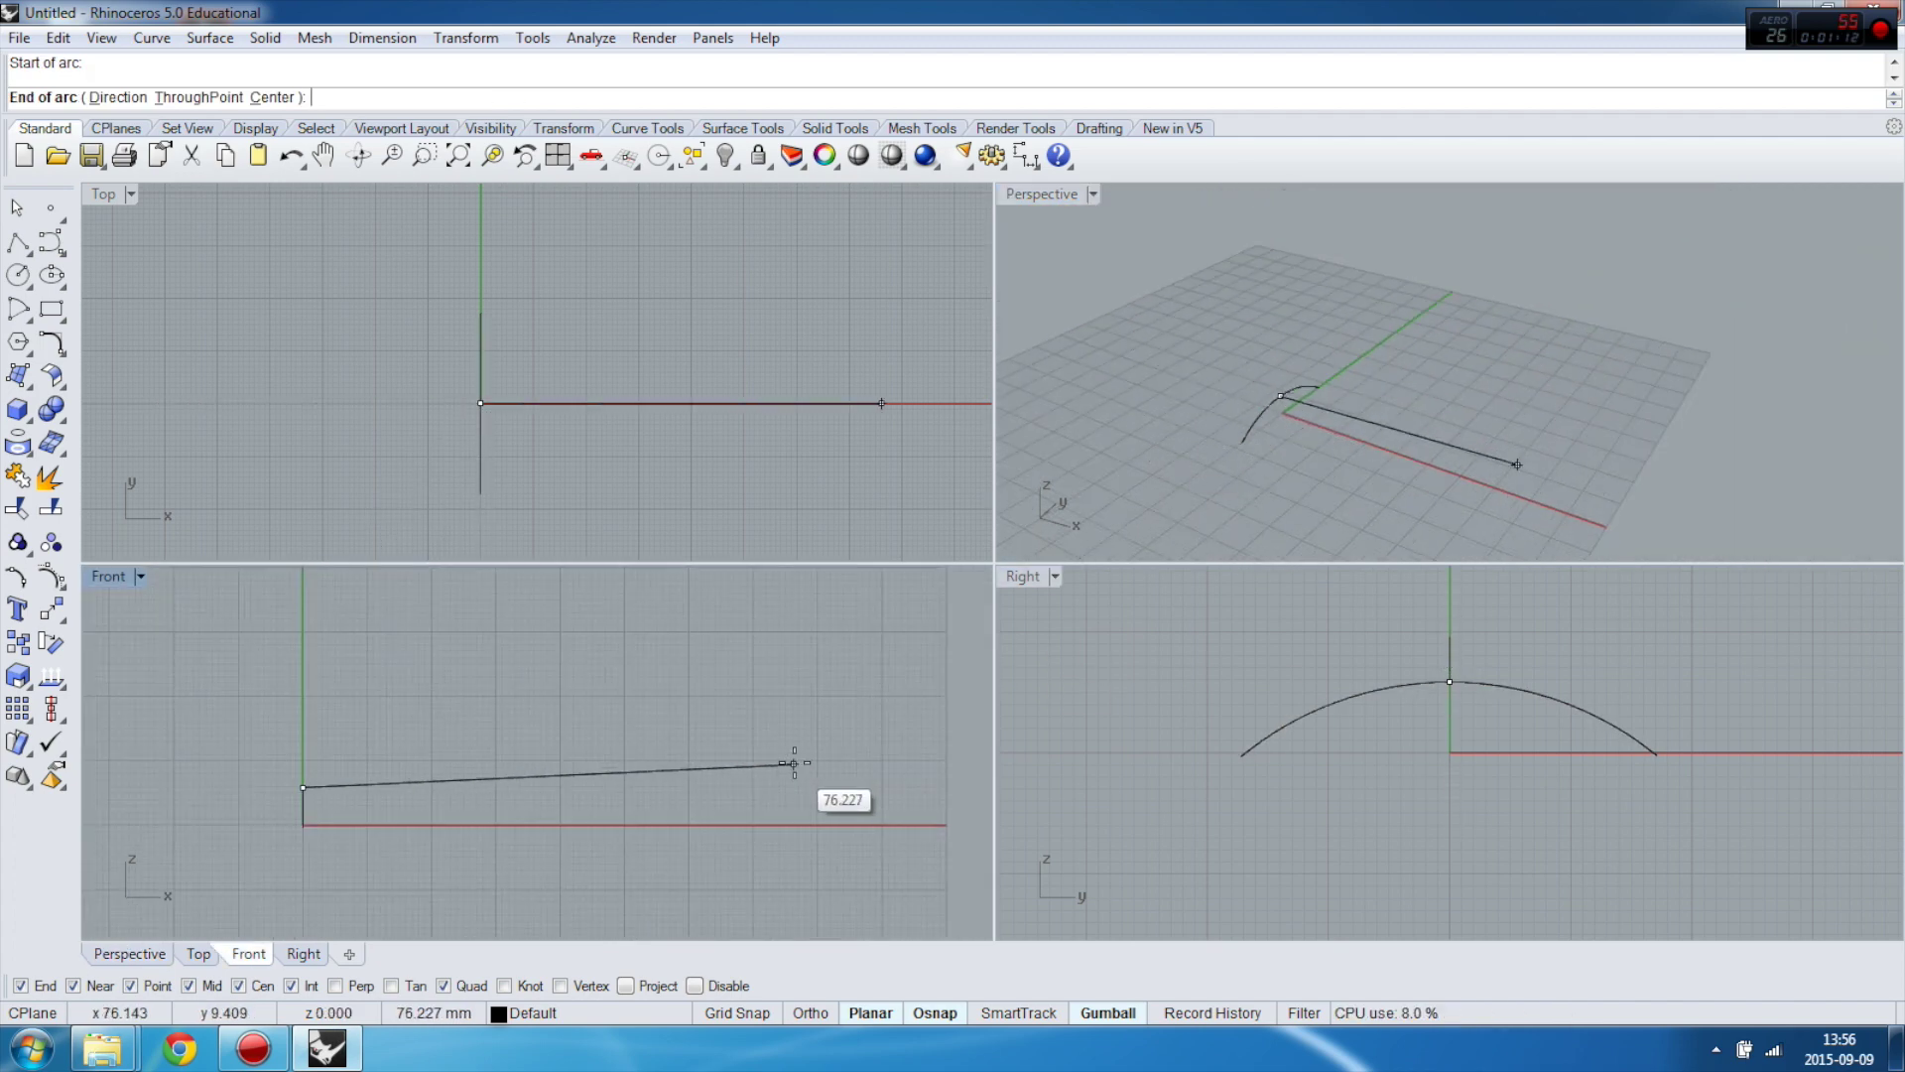
left_click(859, 787)
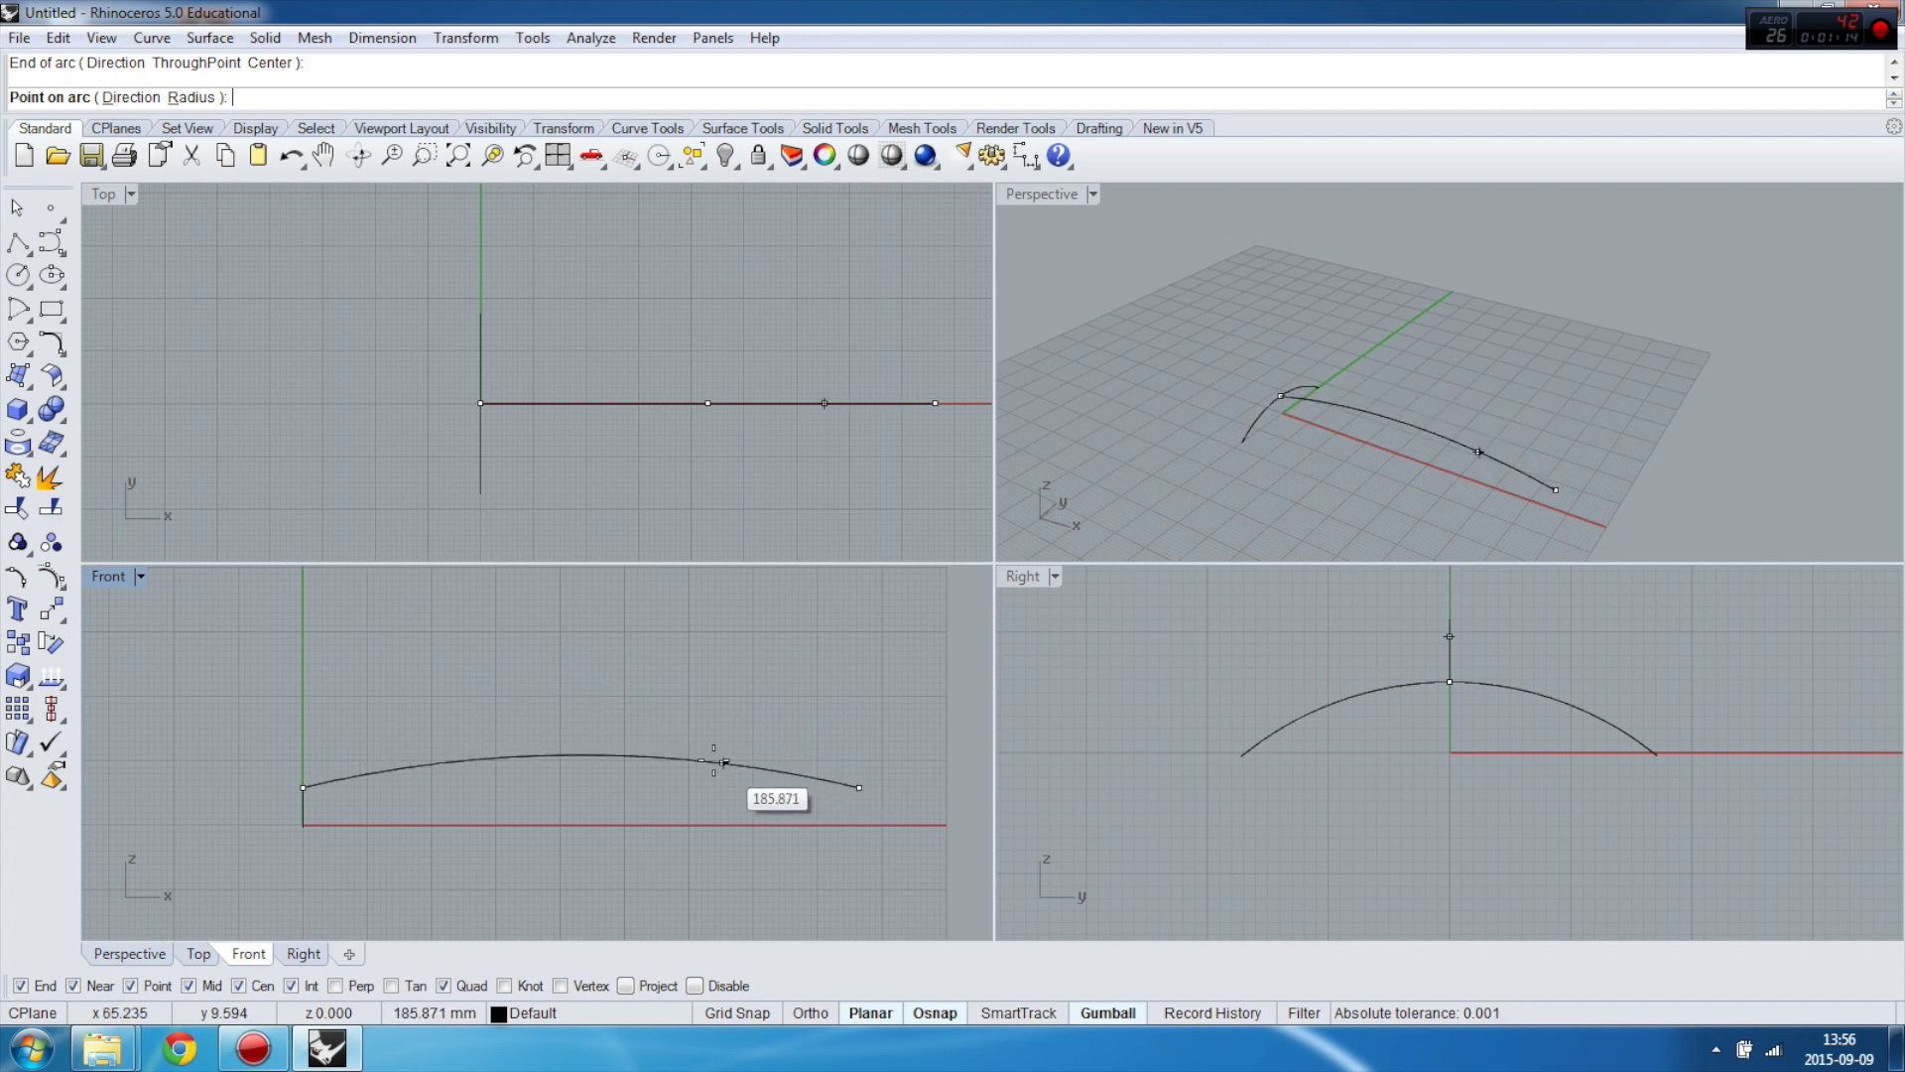
left_click(699, 754)
left_click(306, 809)
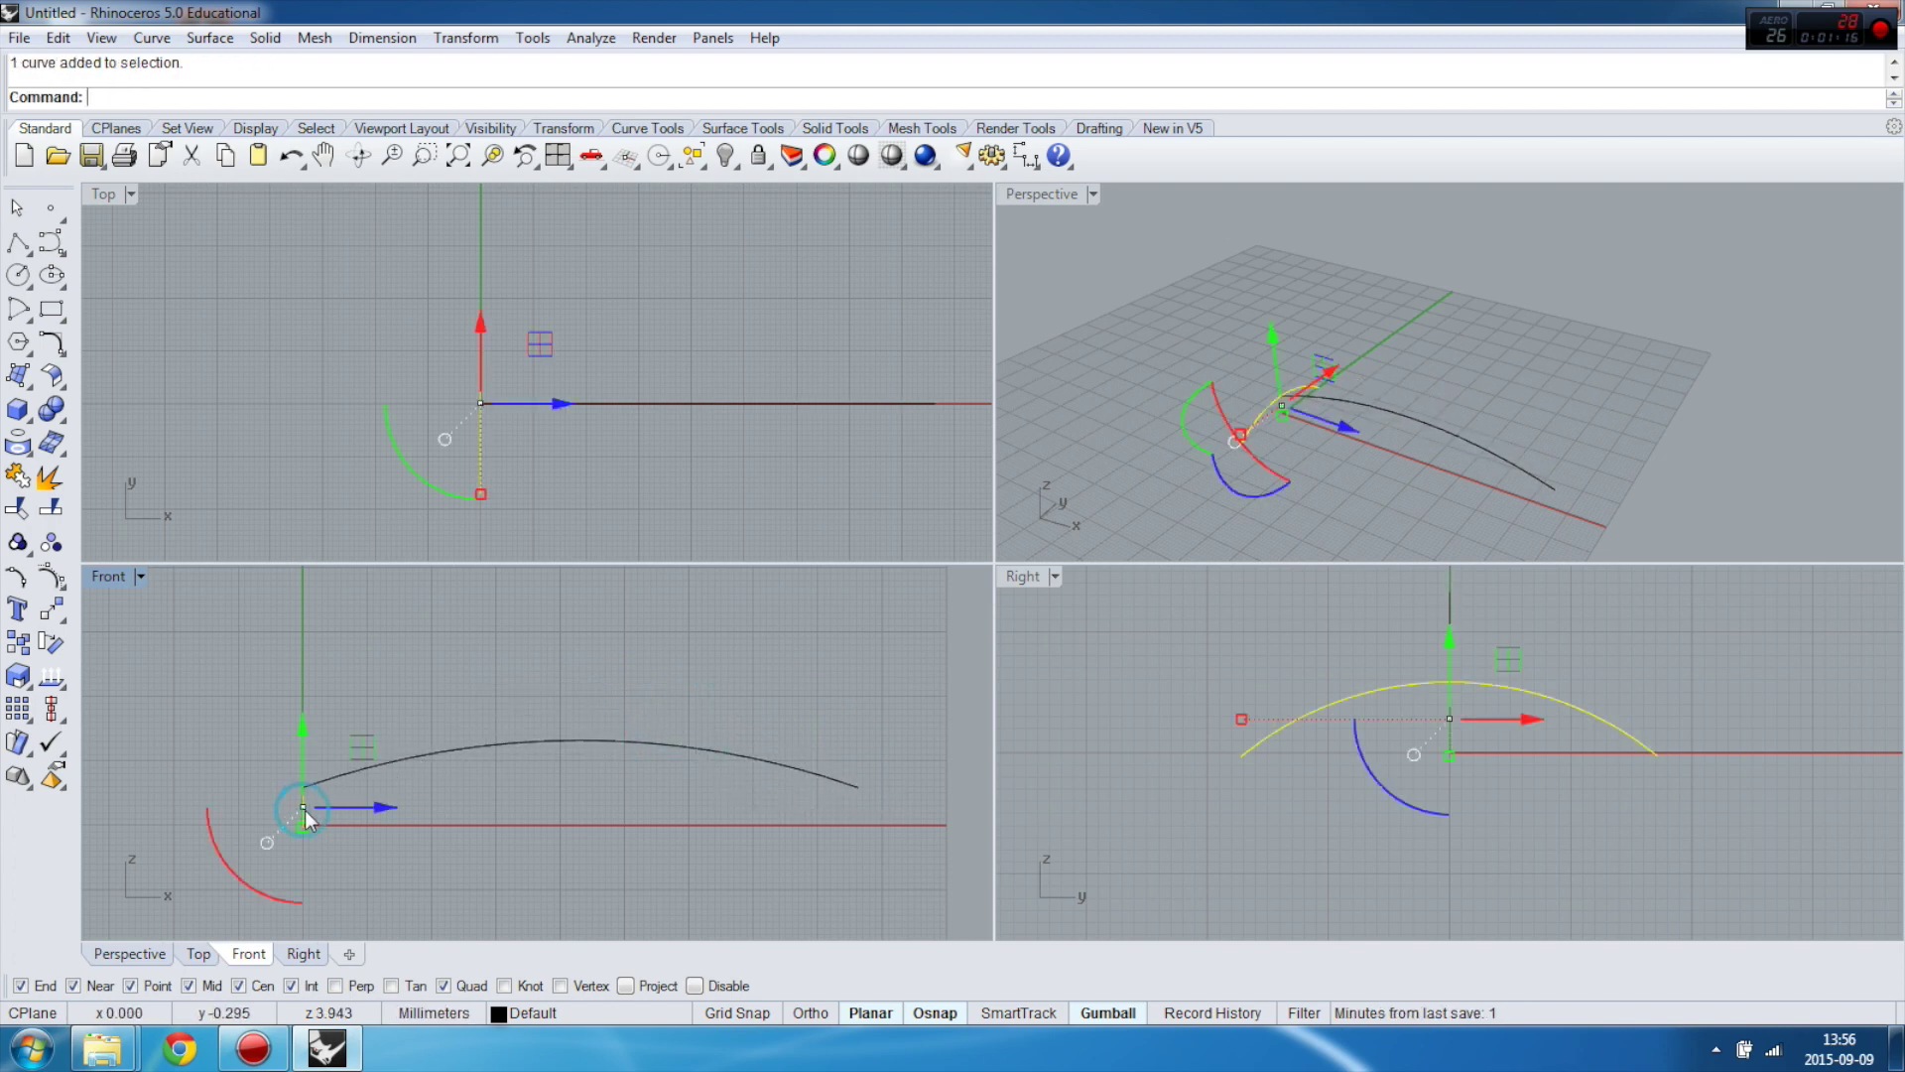
type("Mirror")
Mirror the end arc across a vertical plane through the long arc's midpoint
left_click(65, 617)
left_click(239, 619)
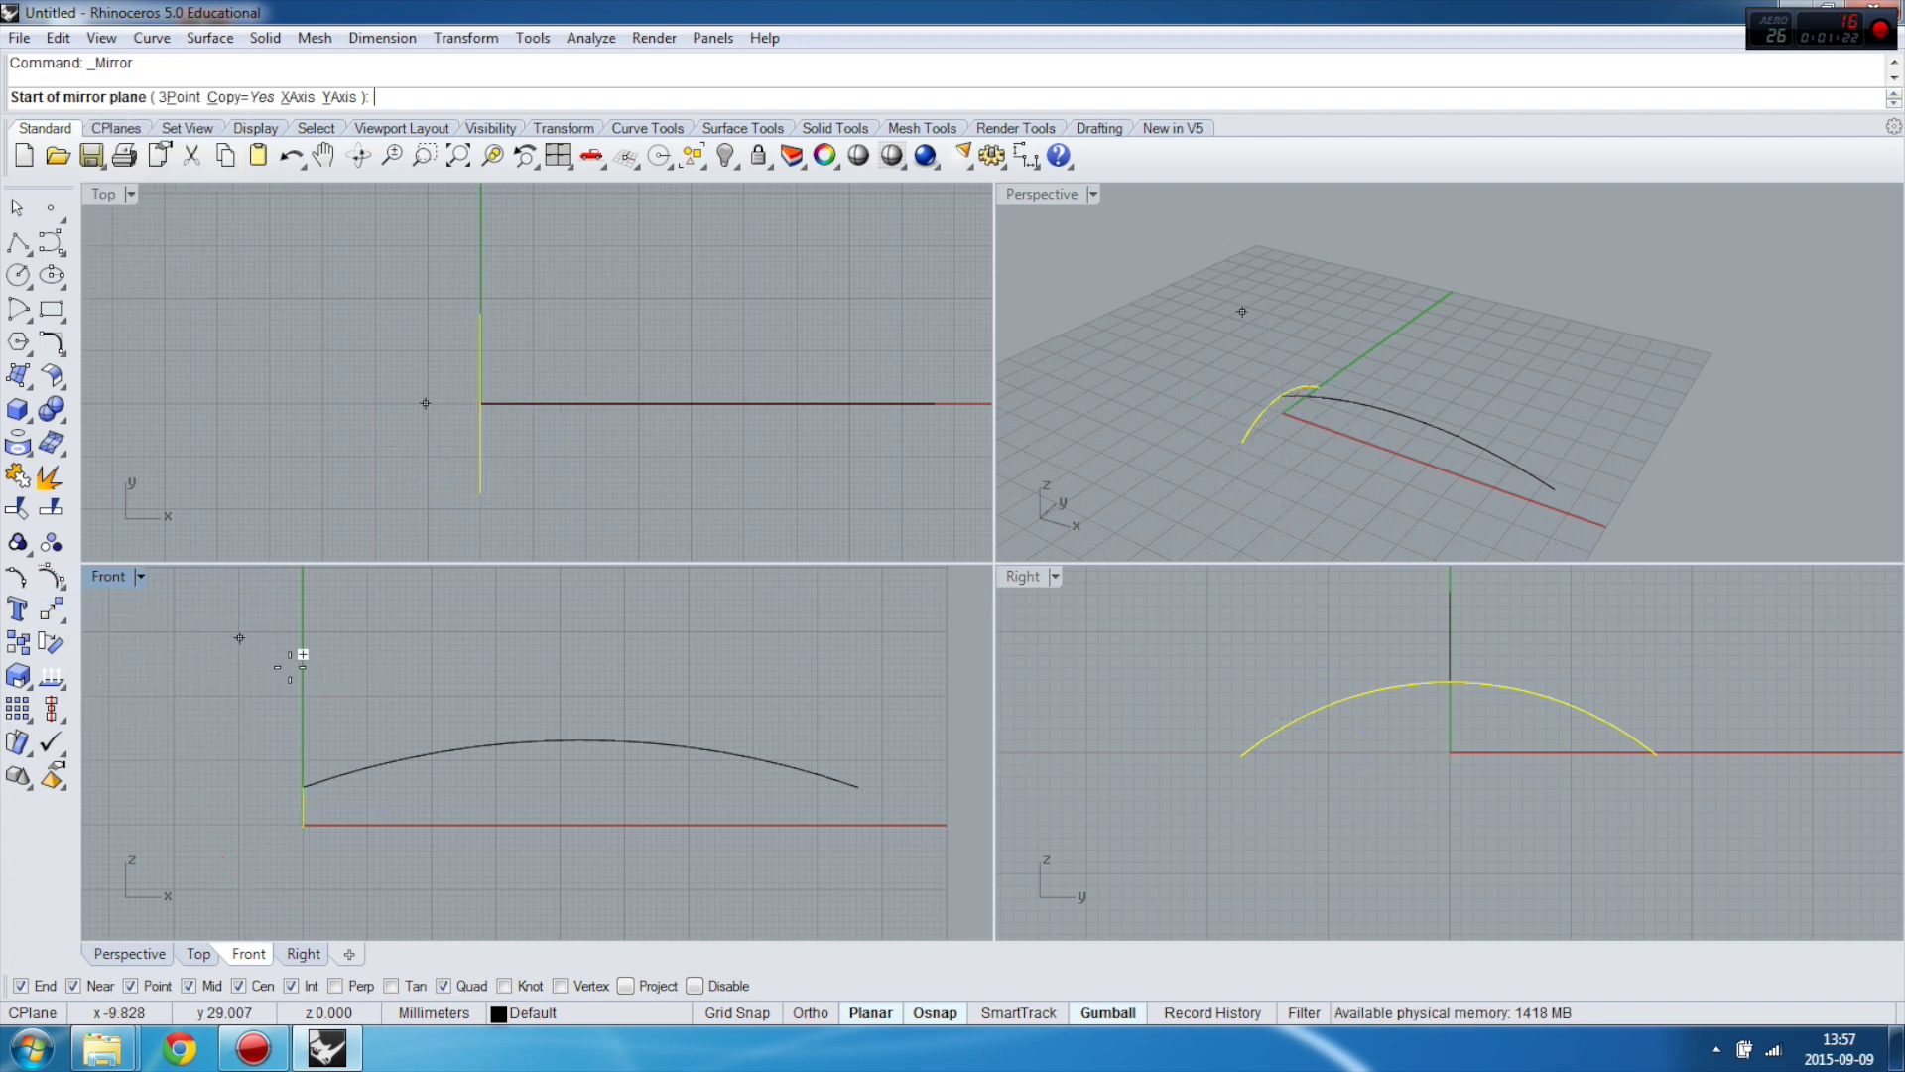
left_click(580, 741)
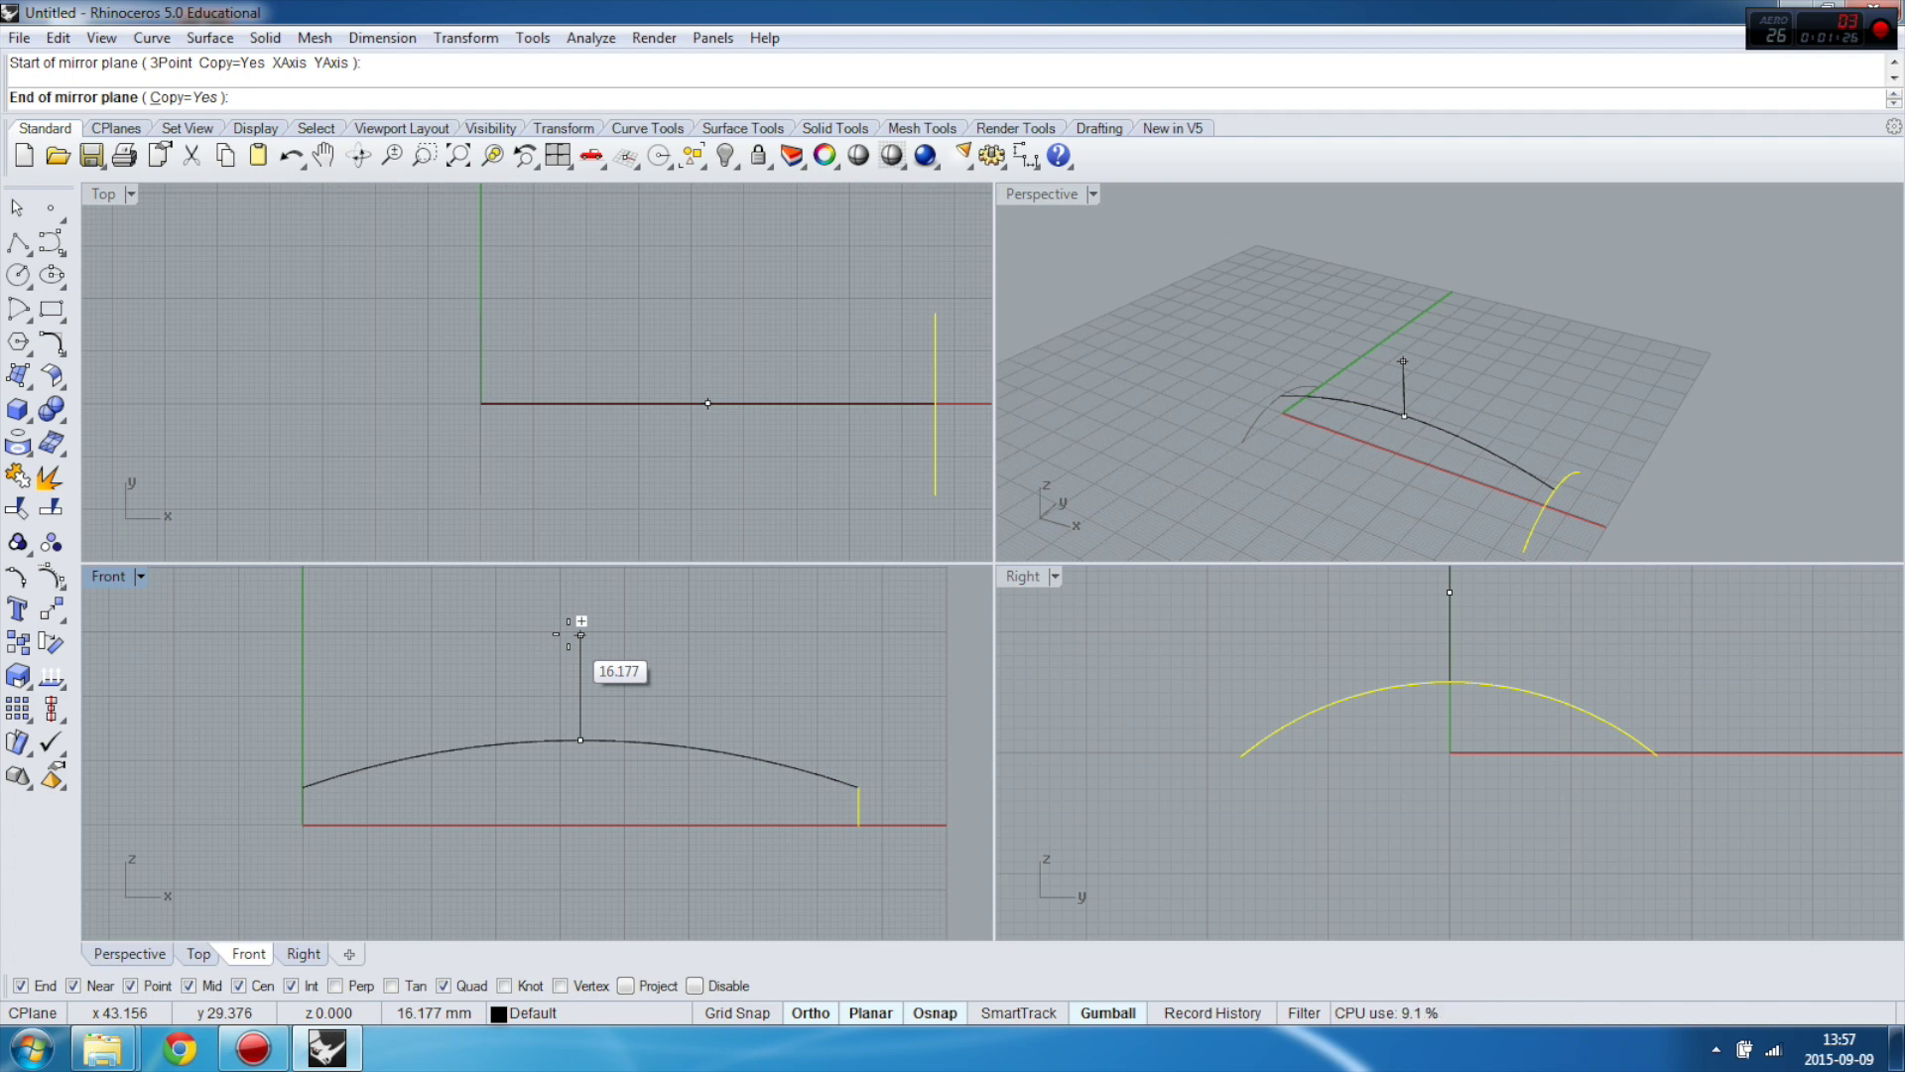
key("F8")
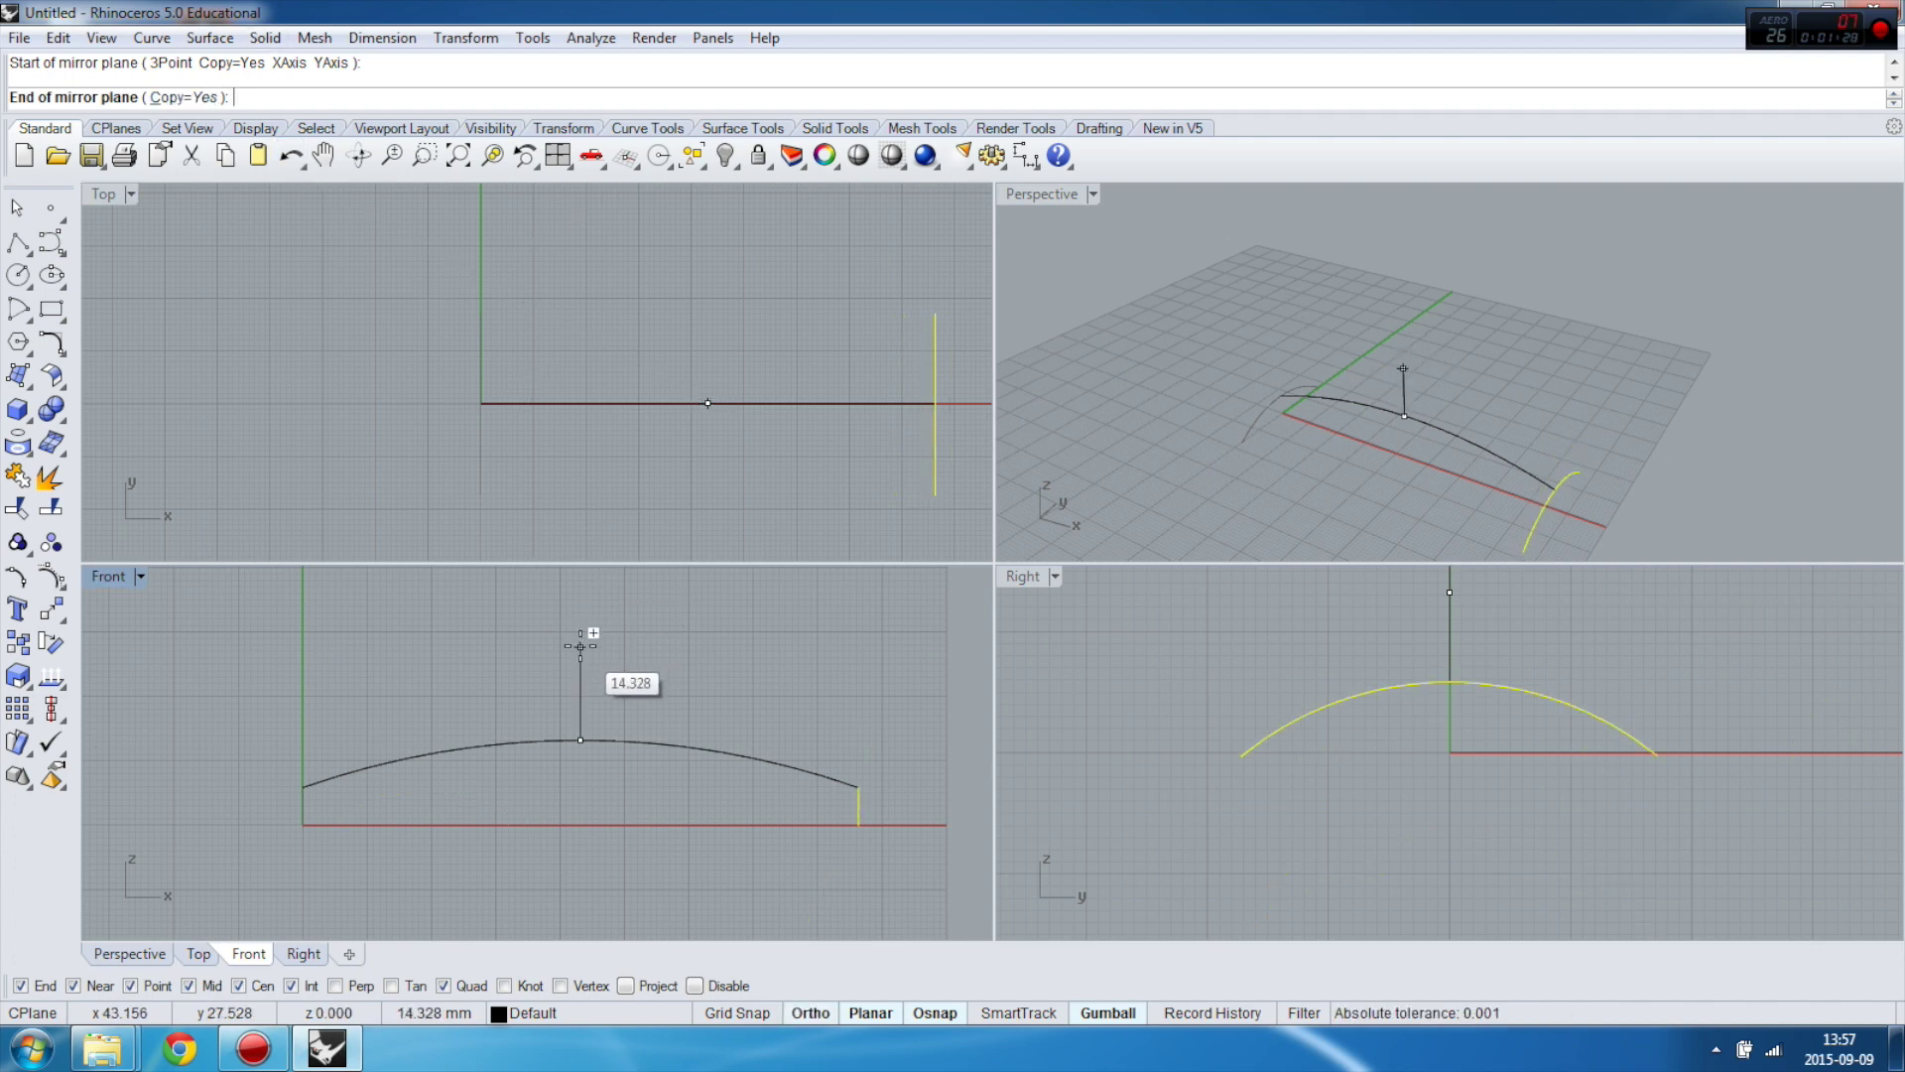
left_click(582, 650)
left_click(1110, 313)
right_click_drag(1110, 313, 1128, 263)
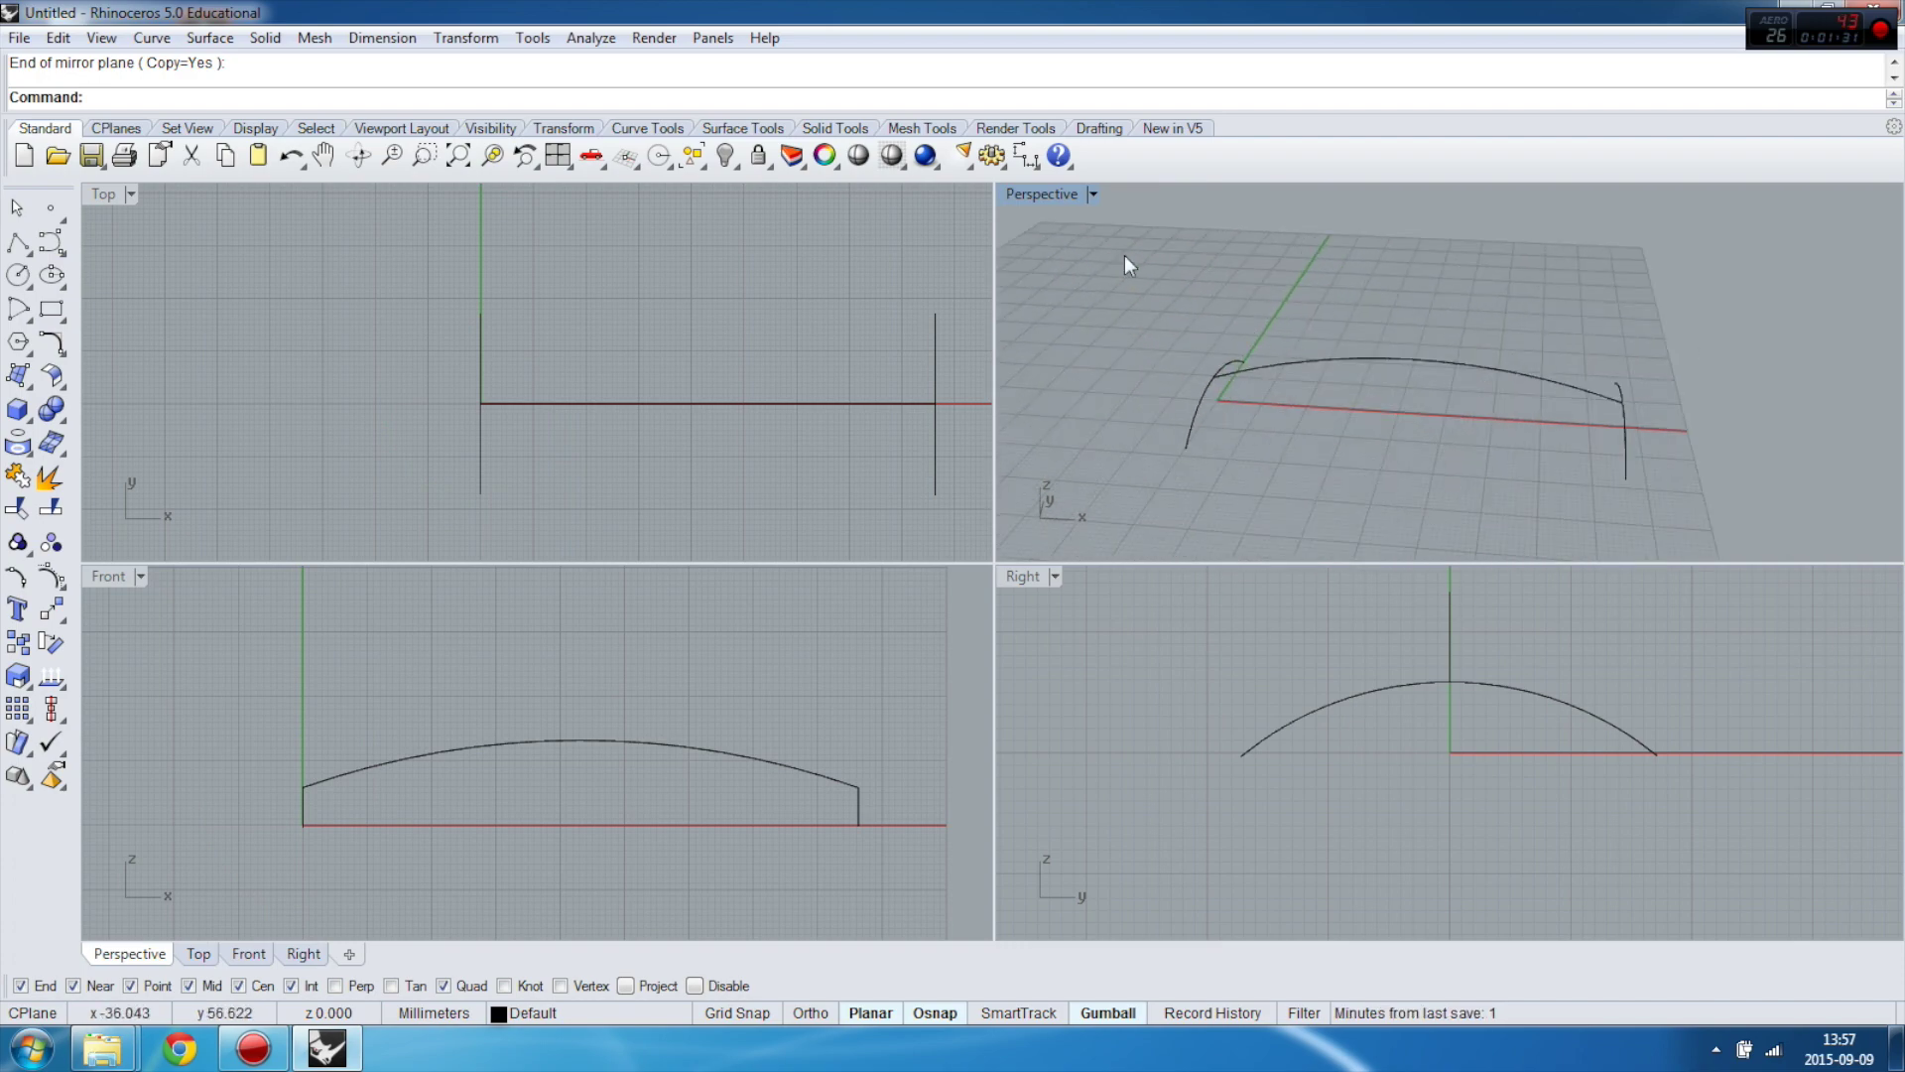
double_click(1058, 195)
Sweep1 the two end arcs along the long arc rail into a surface
right_click_drag(953, 347, 944, 415)
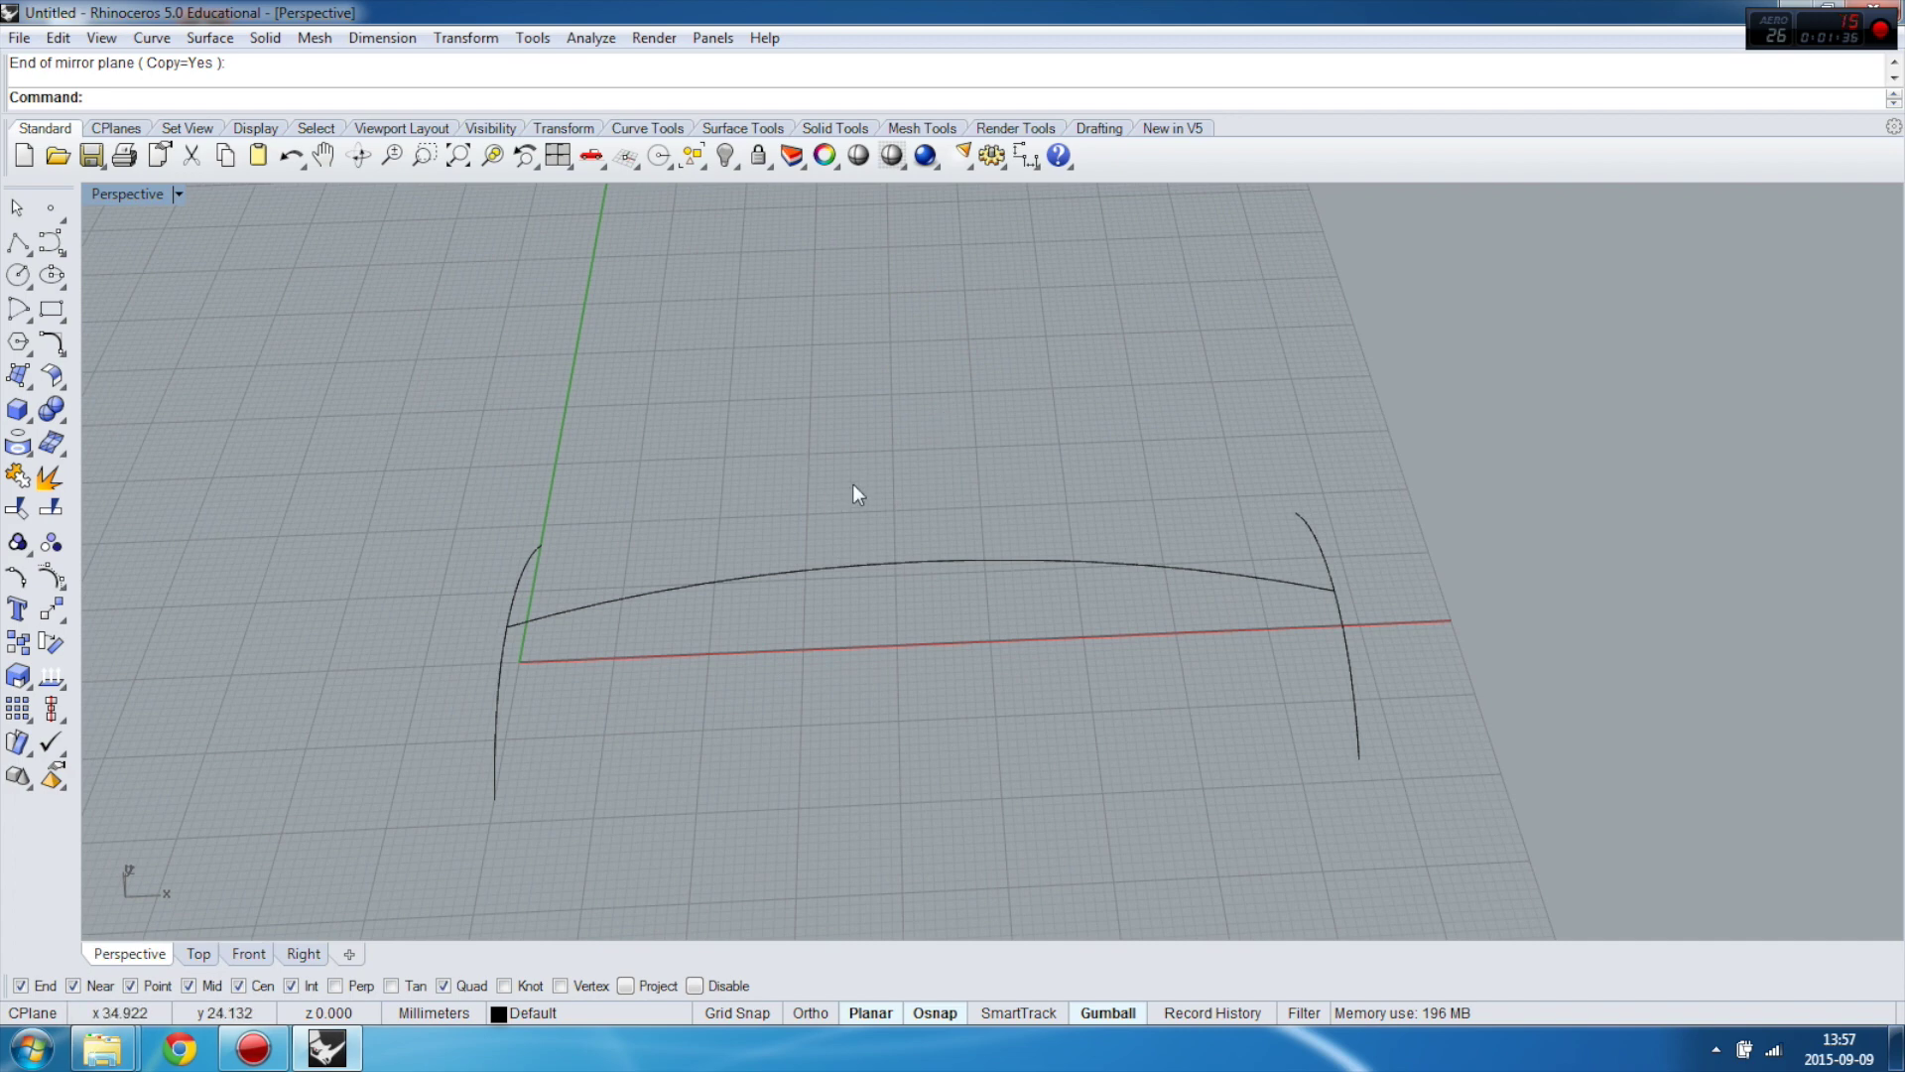
left_click(25, 385)
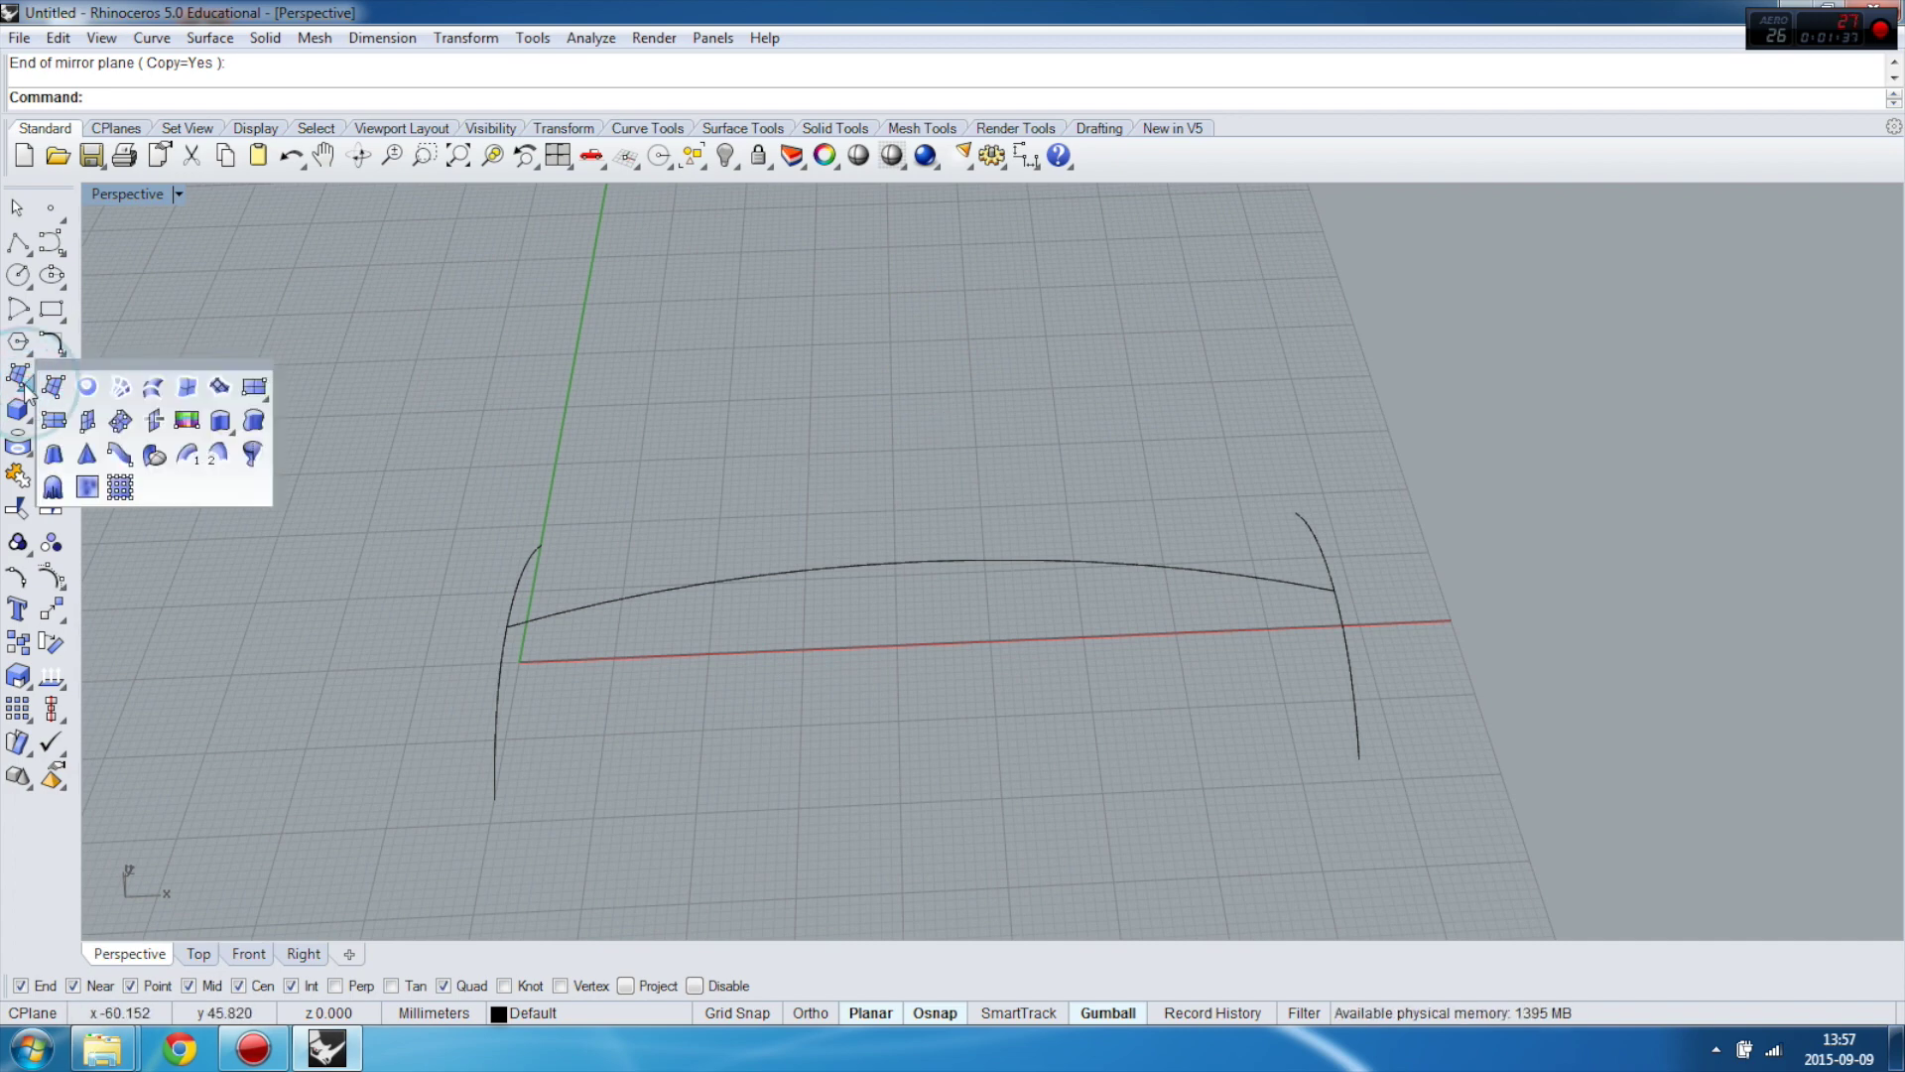
left_click(189, 455)
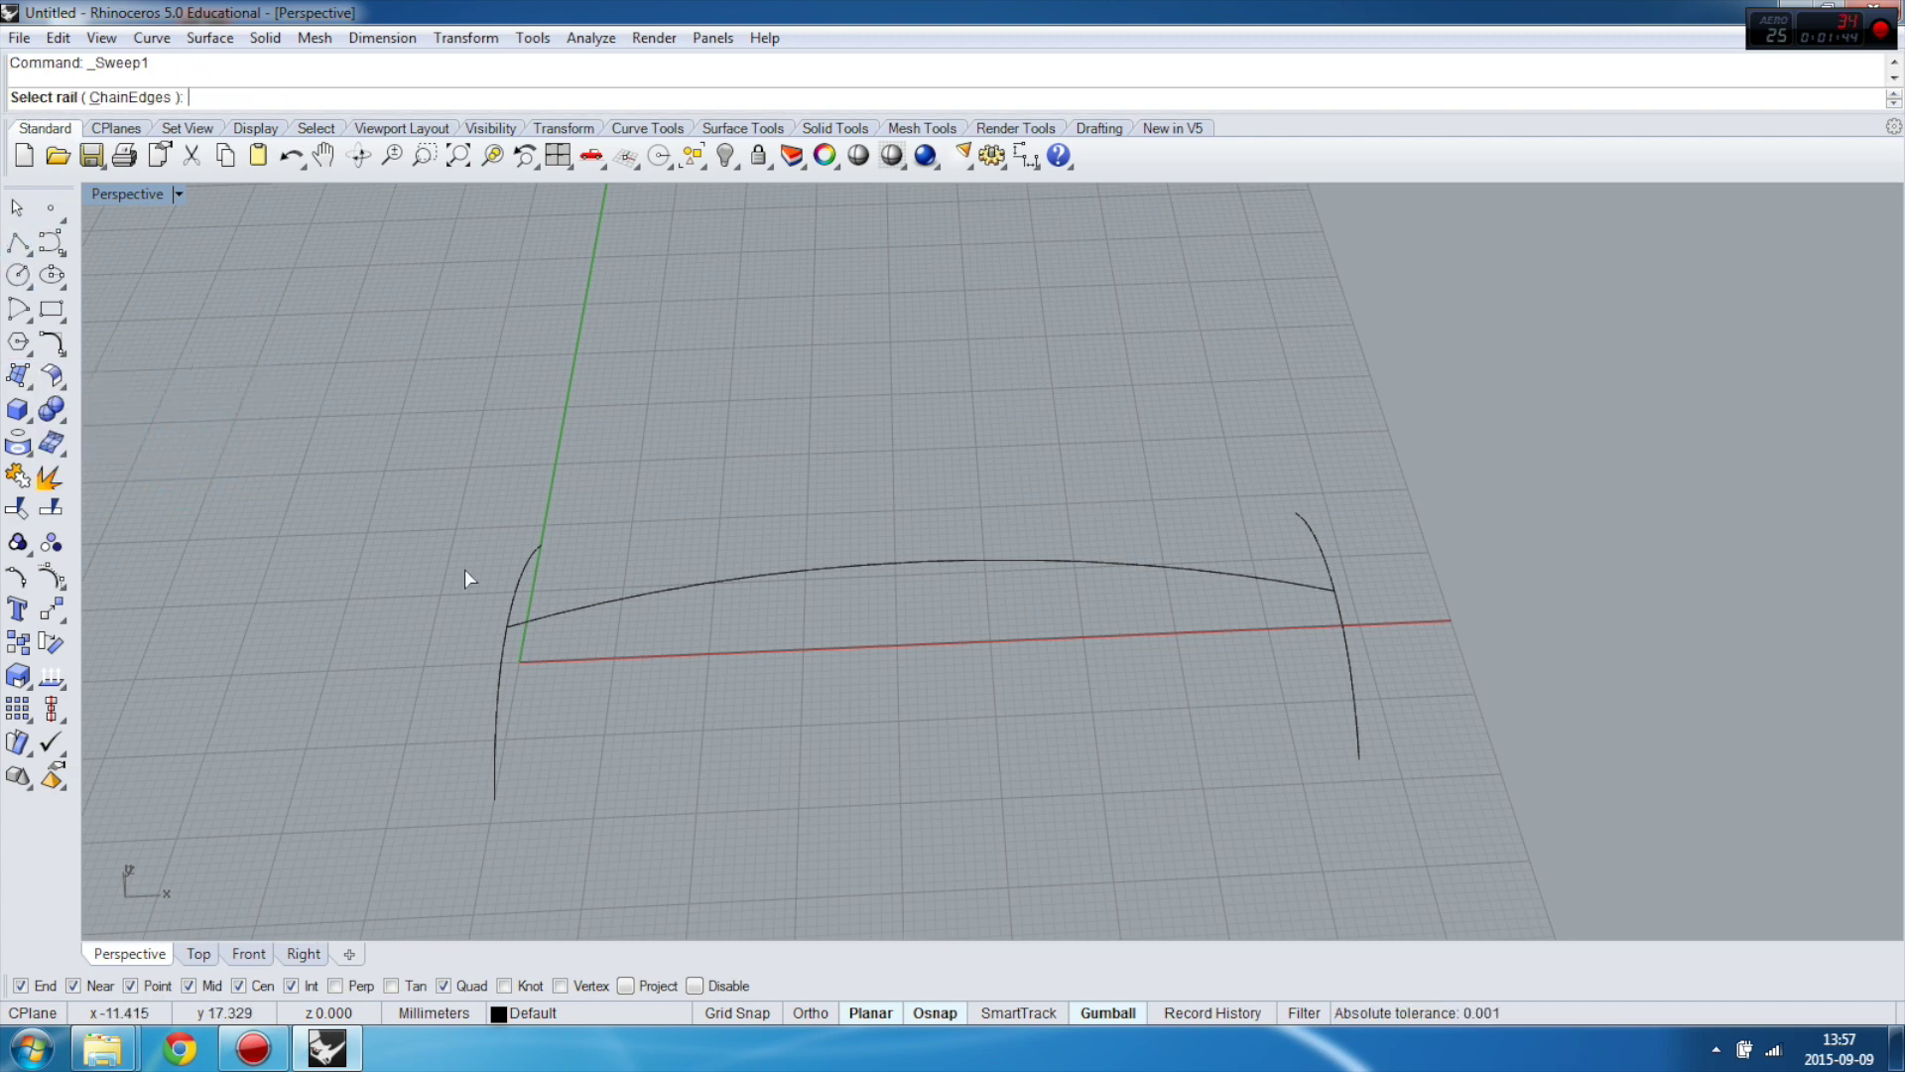
left_click(593, 616)
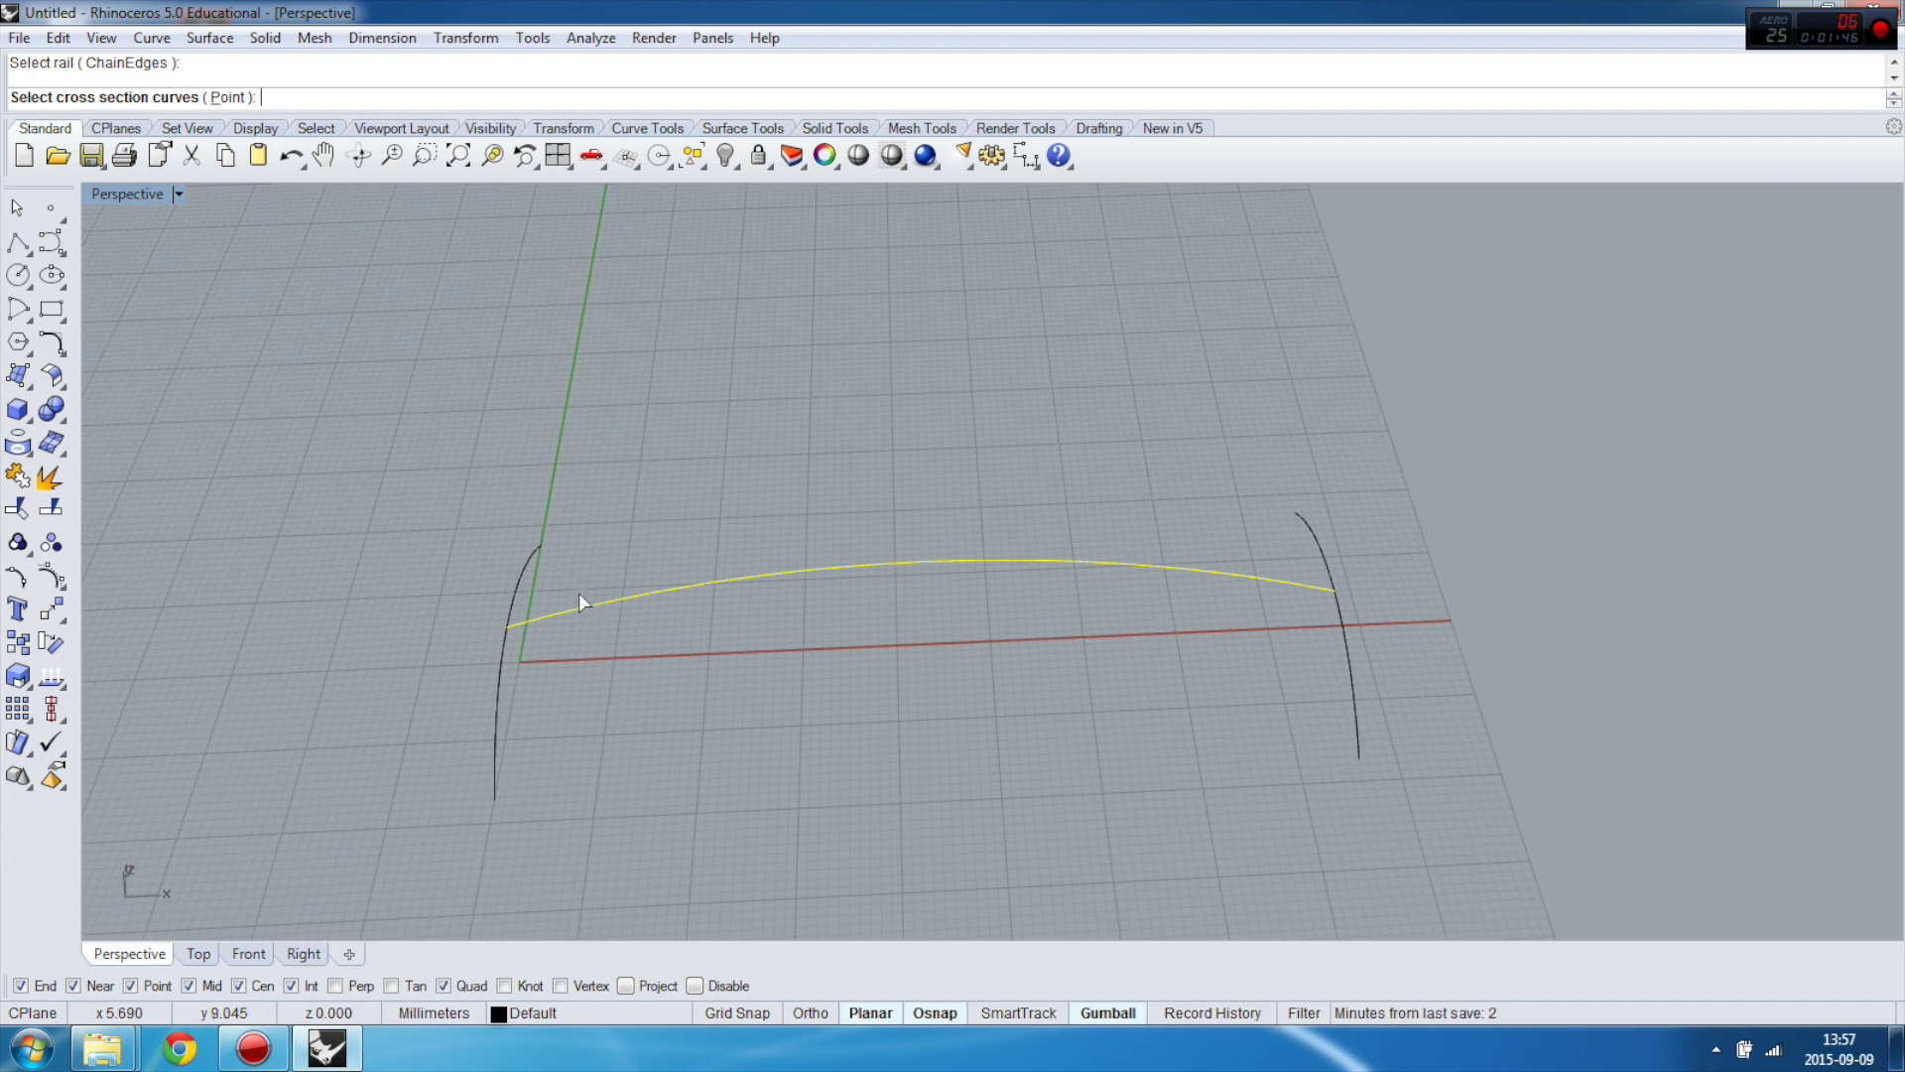
left_click(525, 569)
left_click(1326, 552)
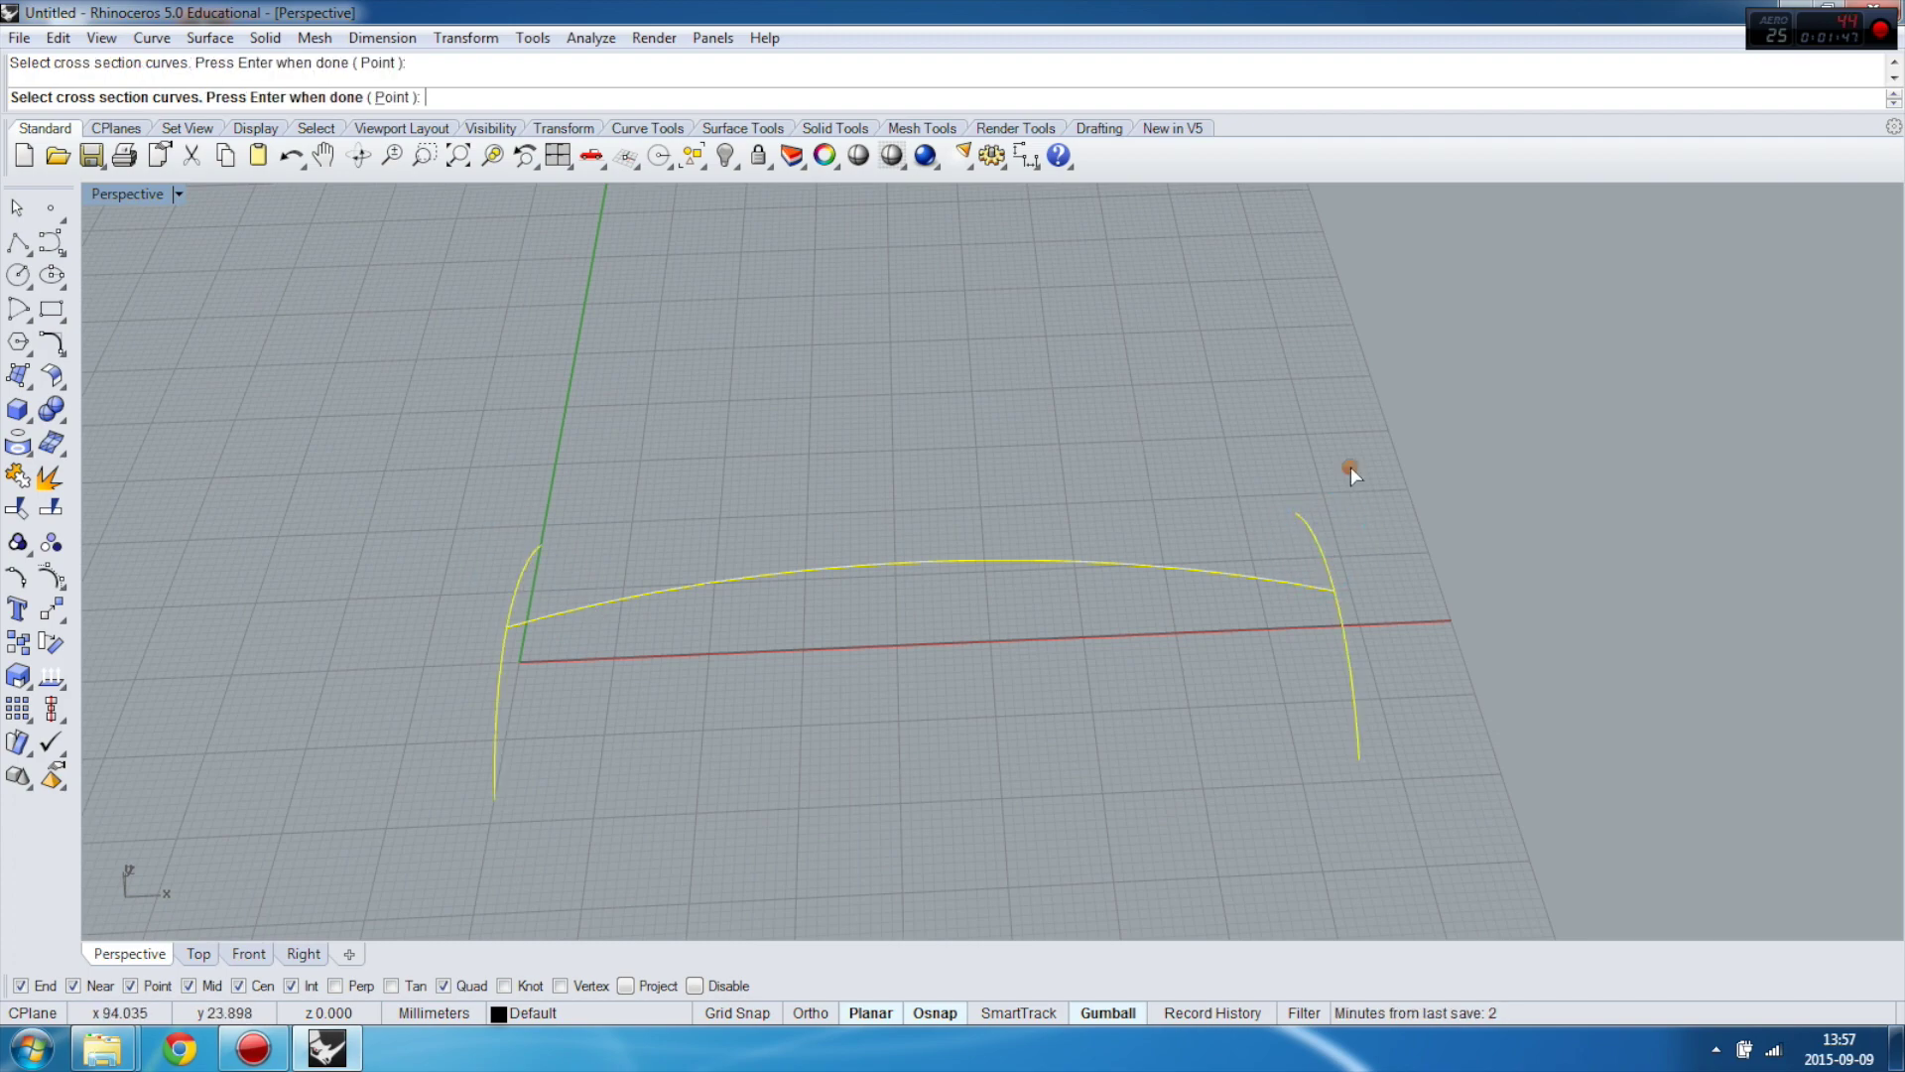
key("Return")
left_click_drag(1012, 321, 1609, 306)
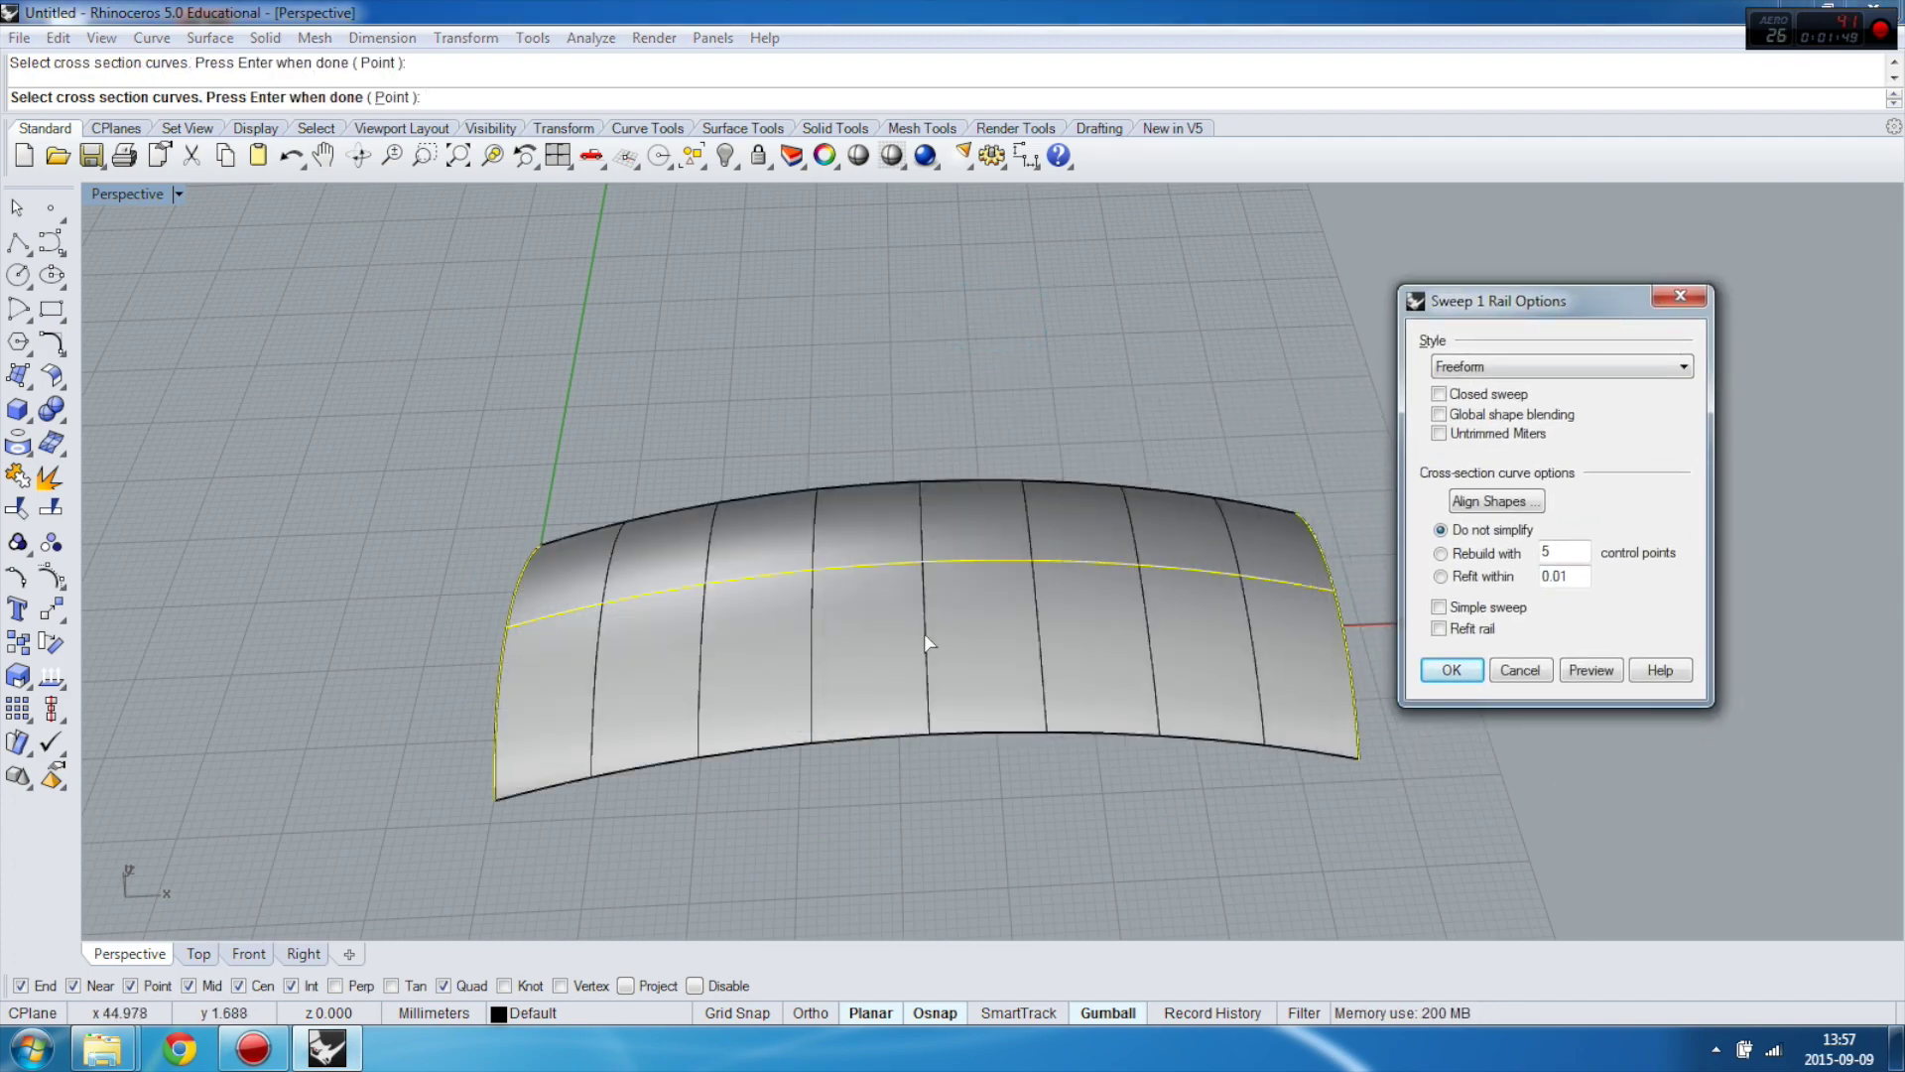
right_click_drag(854, 623, 1171, 608)
left_click(1451, 671)
right_click_drag(1034, 599, 782, 516)
left_click(782, 516)
Duplicate the sweep surface with the gumball, rotate it about -84 degrees, and move it across the arch
double_click(131, 194)
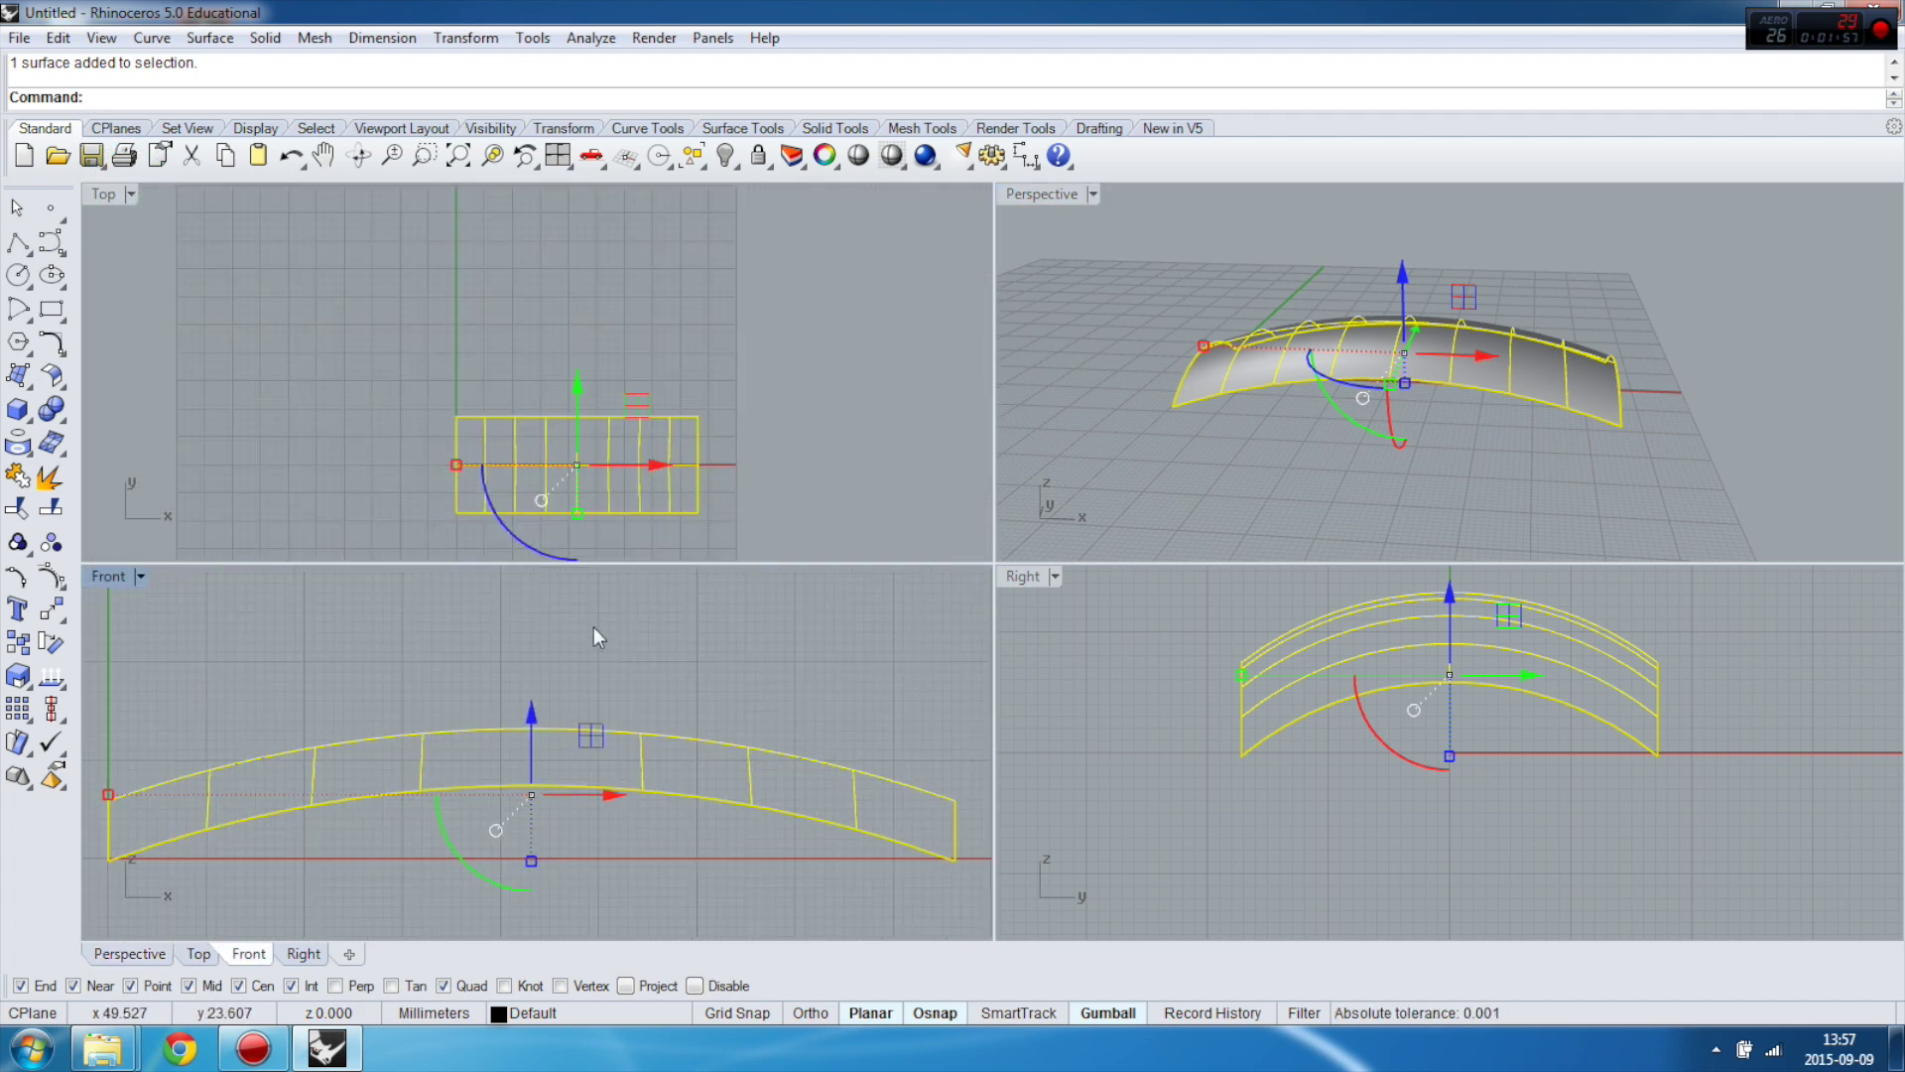
scroll(593, 628, "down", 3)
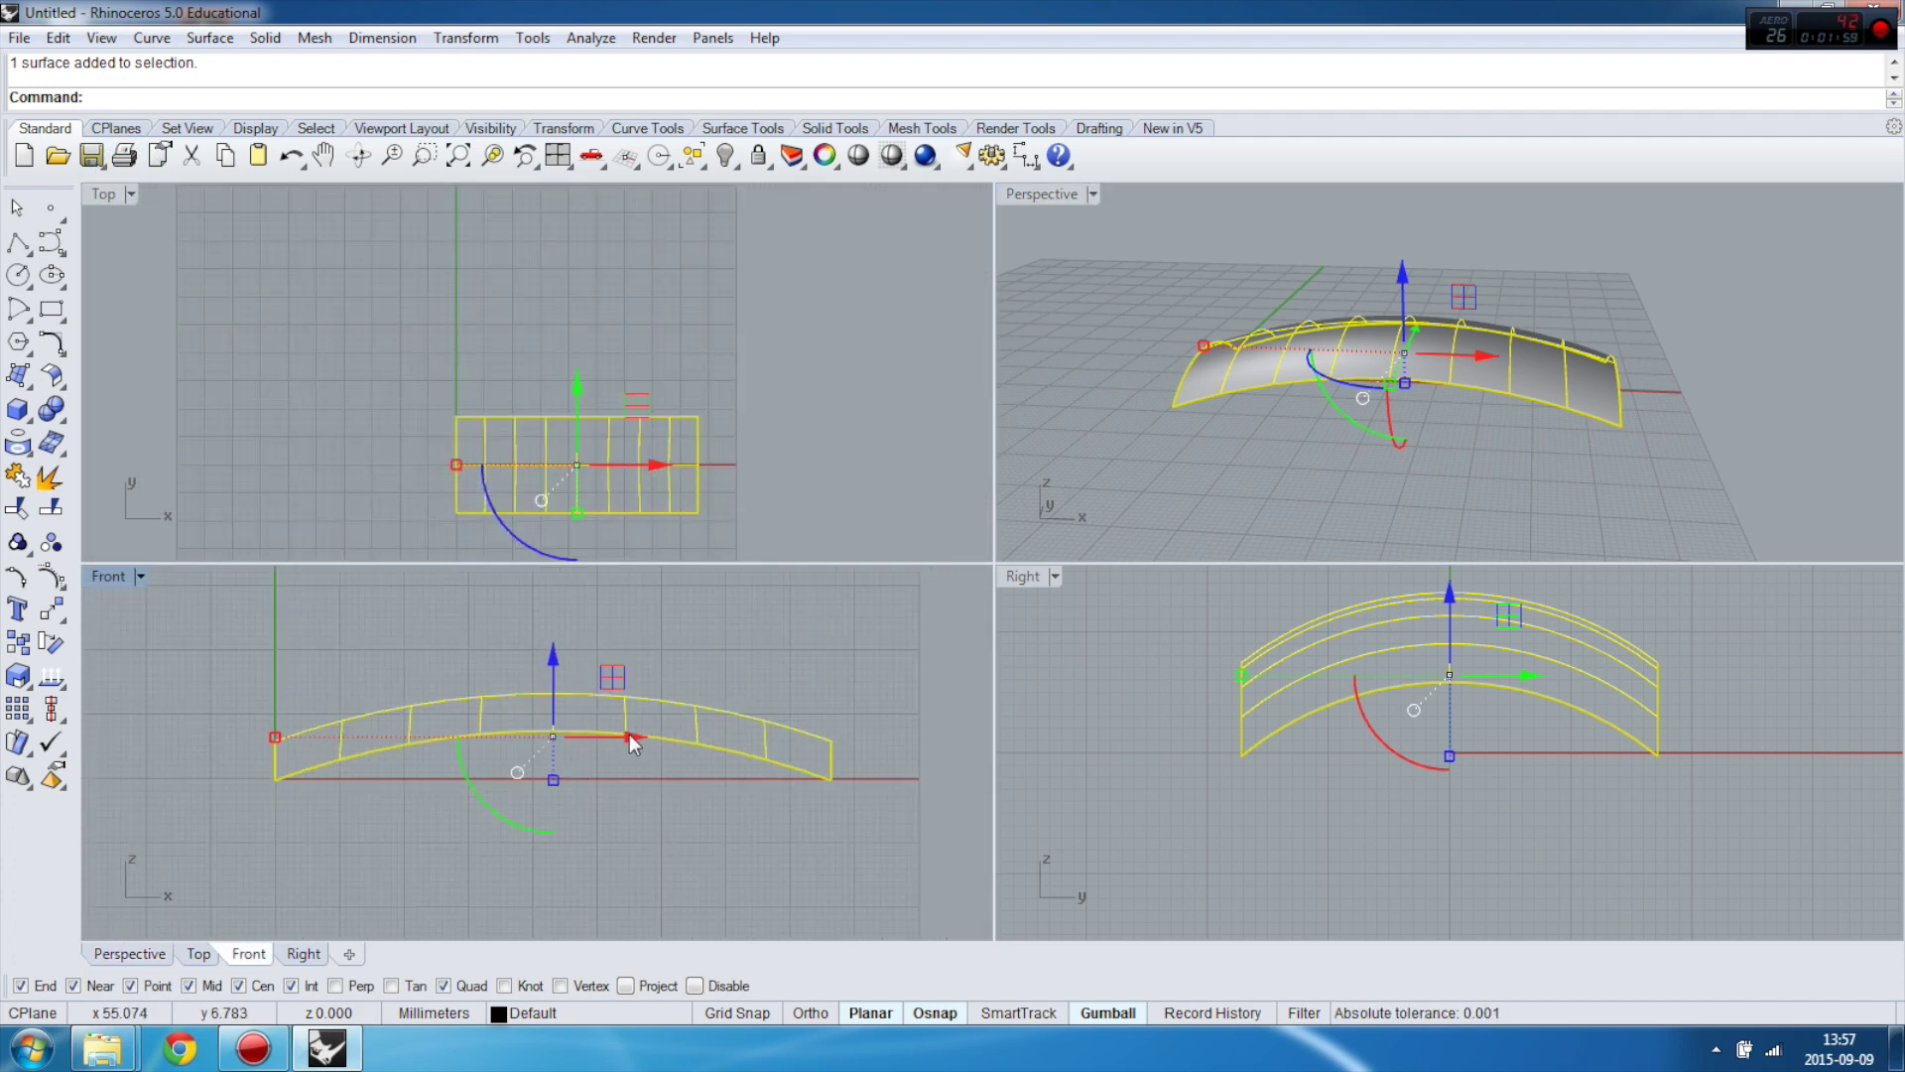
left_click_drag(629, 735, 580, 748)
mouse_move(437, 782)
left_mouse_down()
mouse_move(617, 831)
mouse_move(466, 776)
mouse_move(403, 777)
left_mouse_up()
scroll(428, 667, "down", 2)
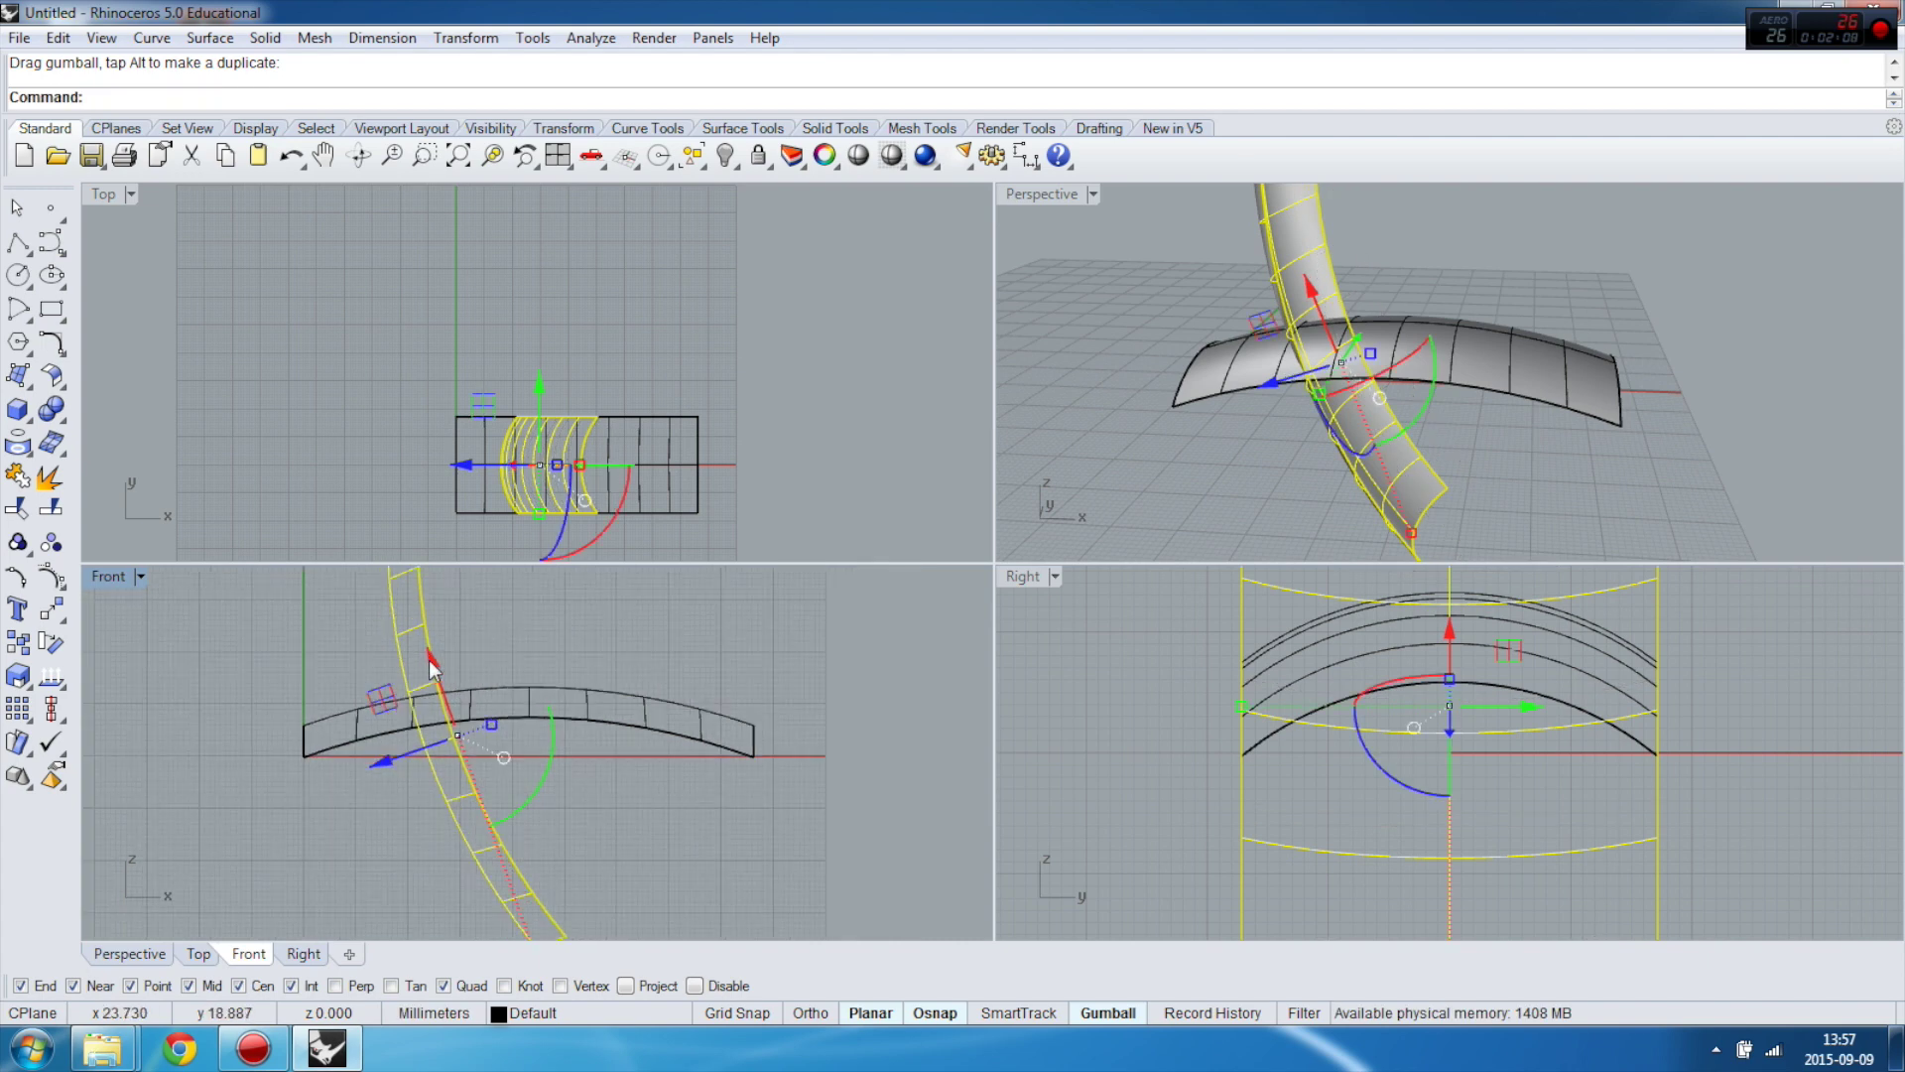
scroll(465, 640, "down", 2)
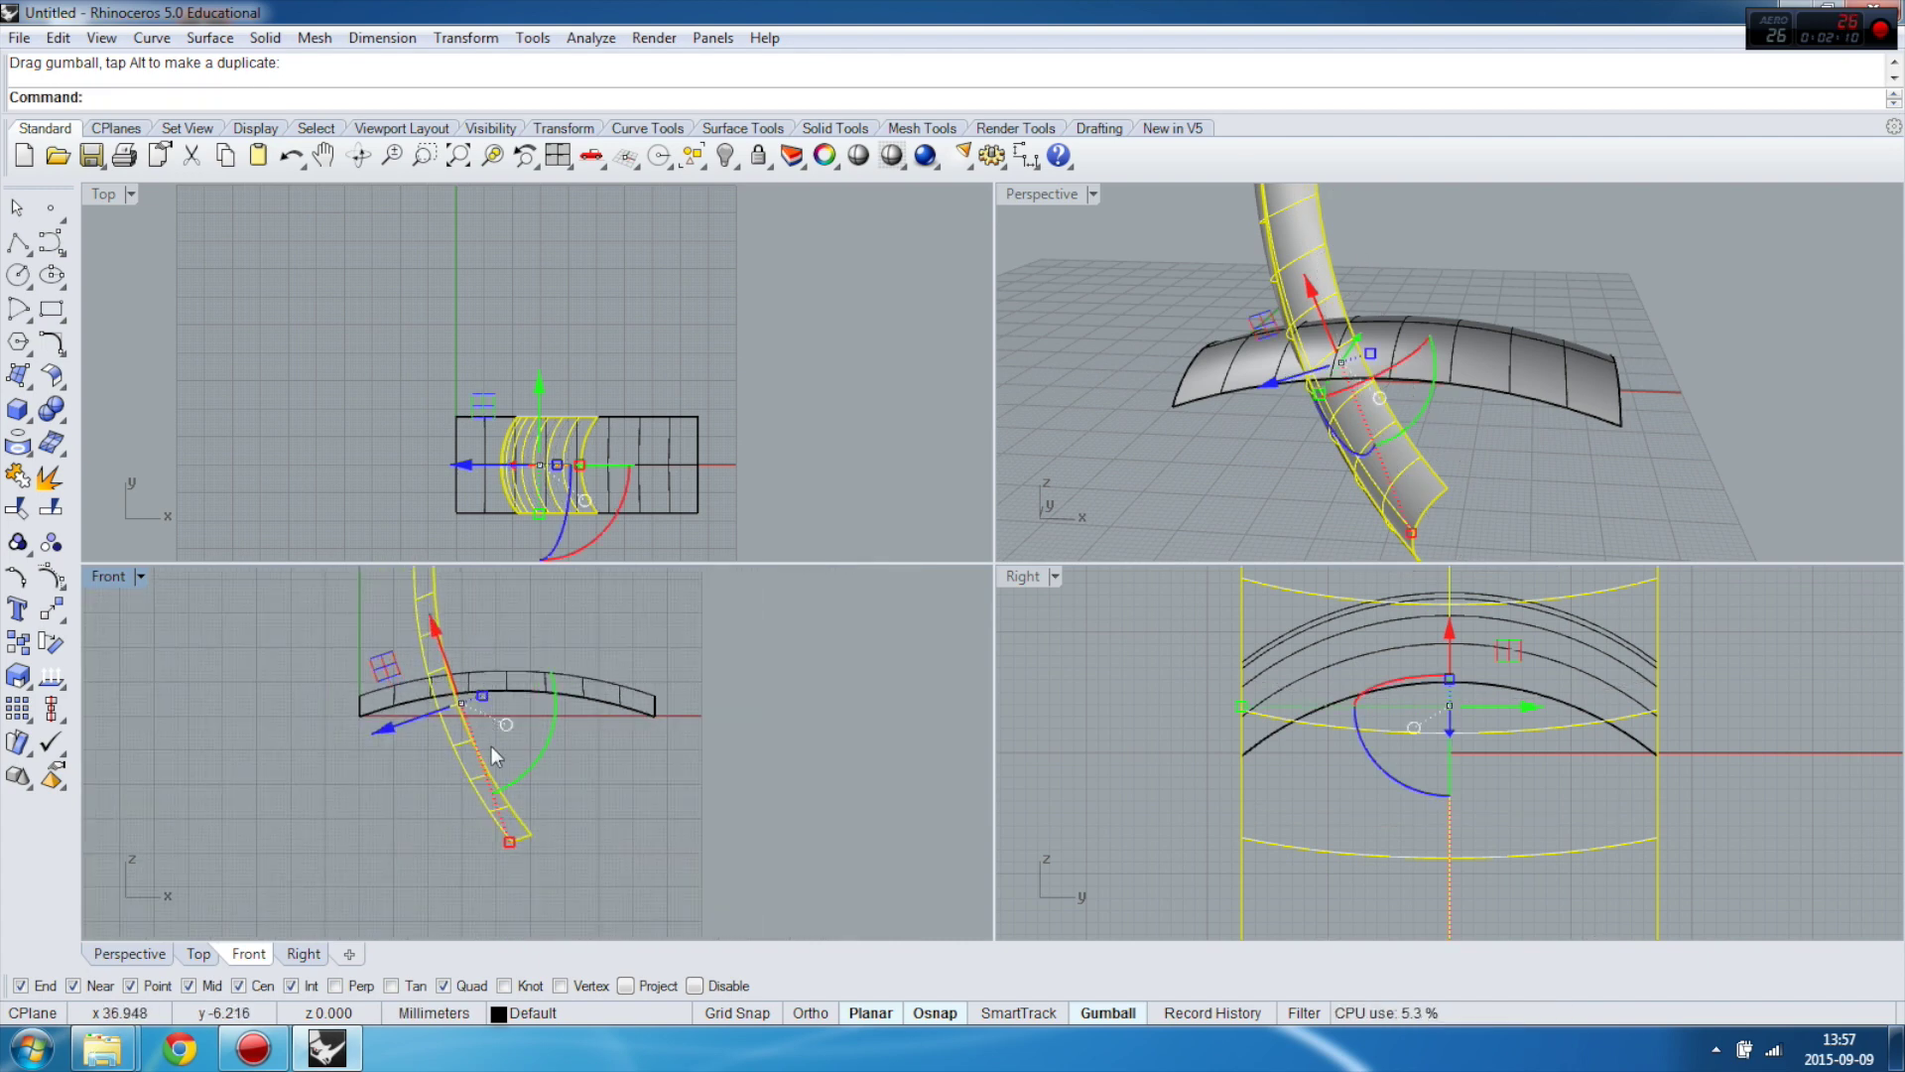
left_click_drag(433, 624, 479, 736)
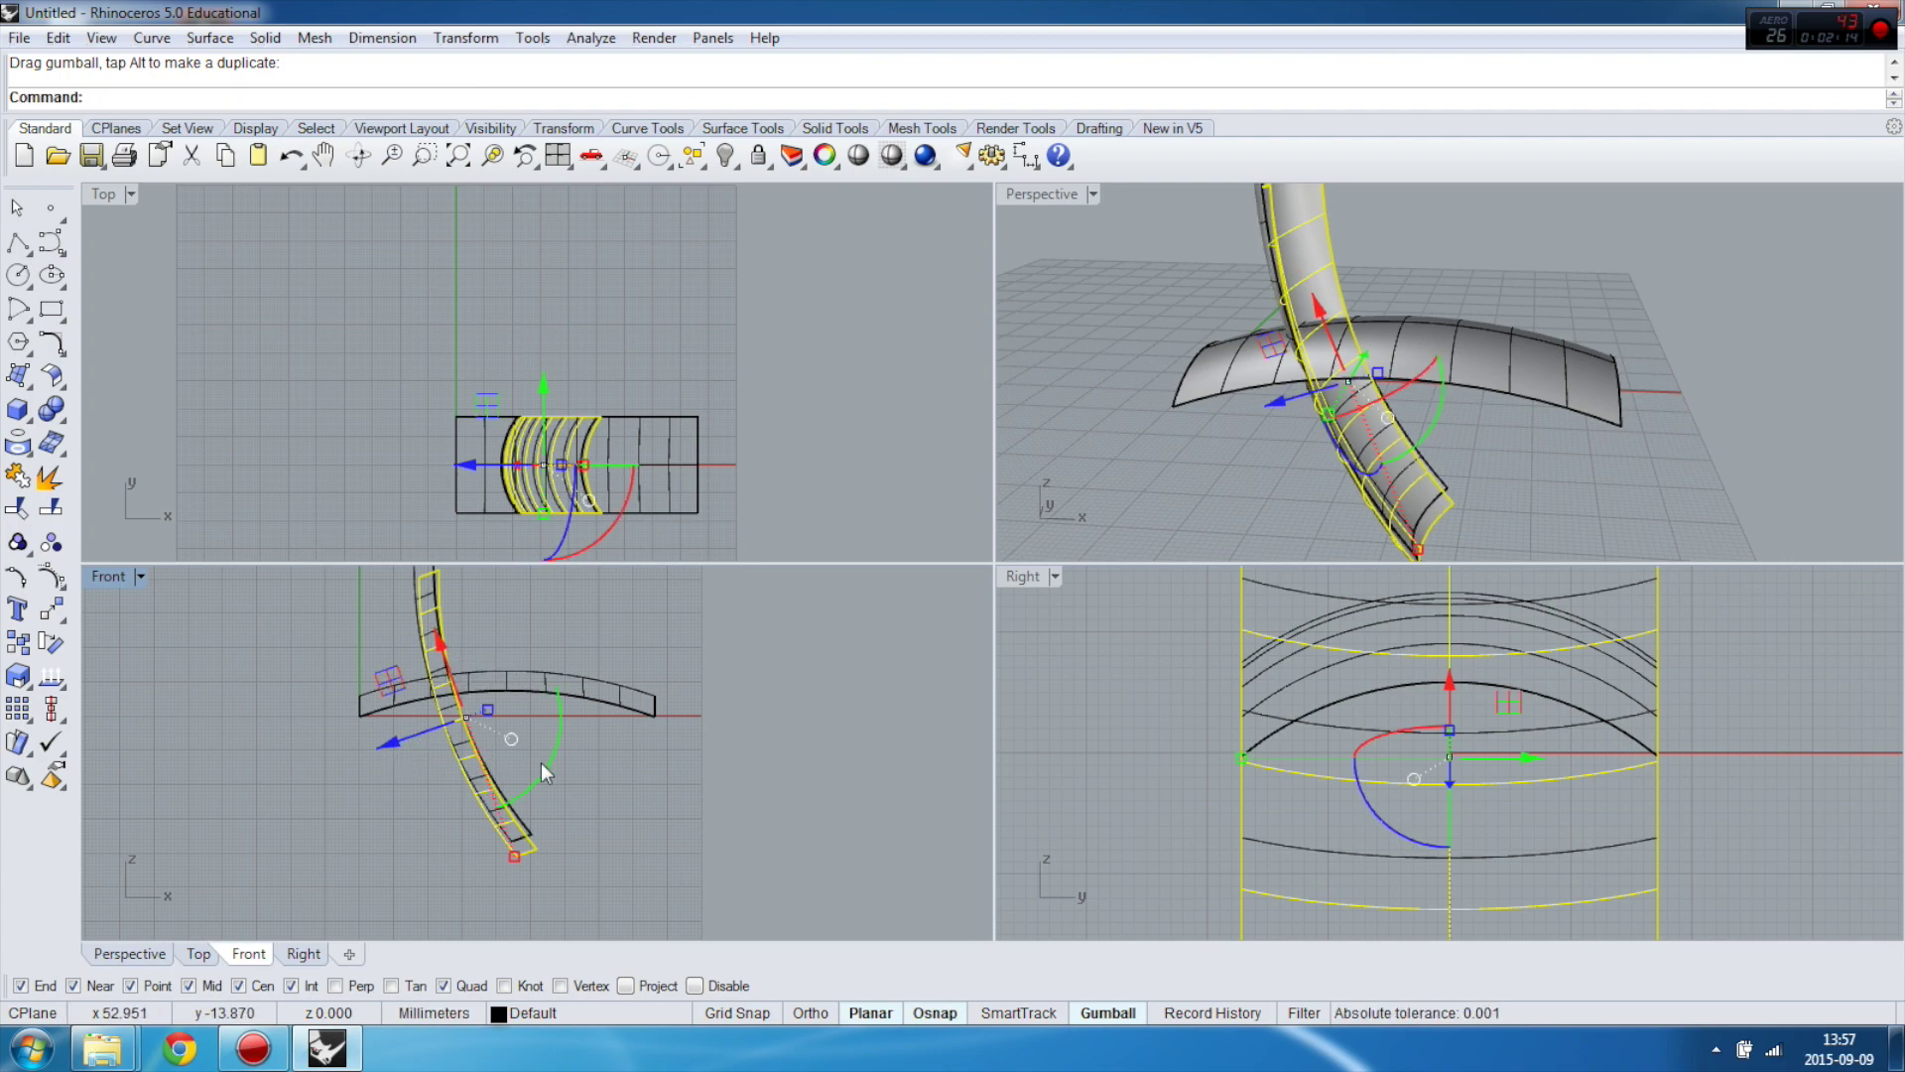
left_click_drag(546, 762, 534, 574)
left_click_drag(408, 754, 486, 757)
left_click(1165, 250)
Rotate the arched surface about 45 degrees and shift it sideways across the other surfaces
scroll(1344, 348, "up", 5)
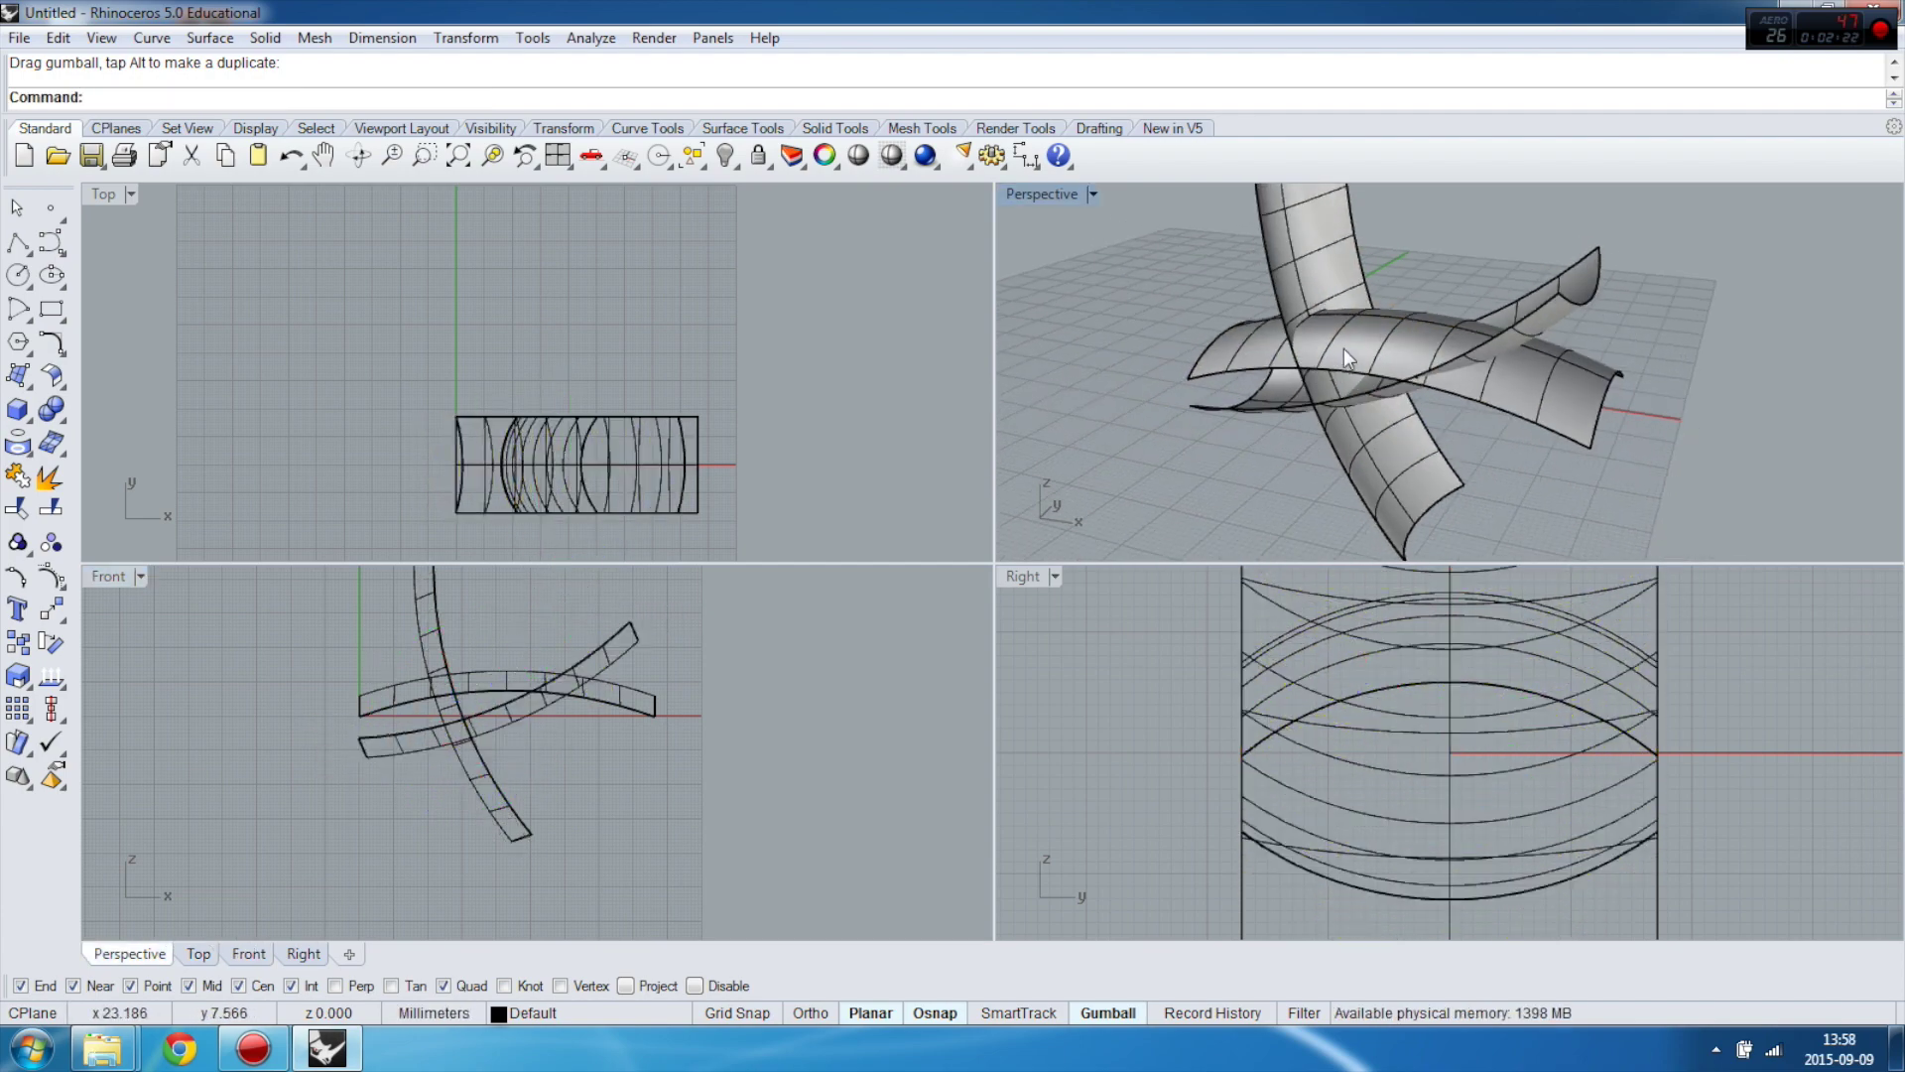
right_click_drag(1345, 336, 1551, 348)
left_click(1624, 396)
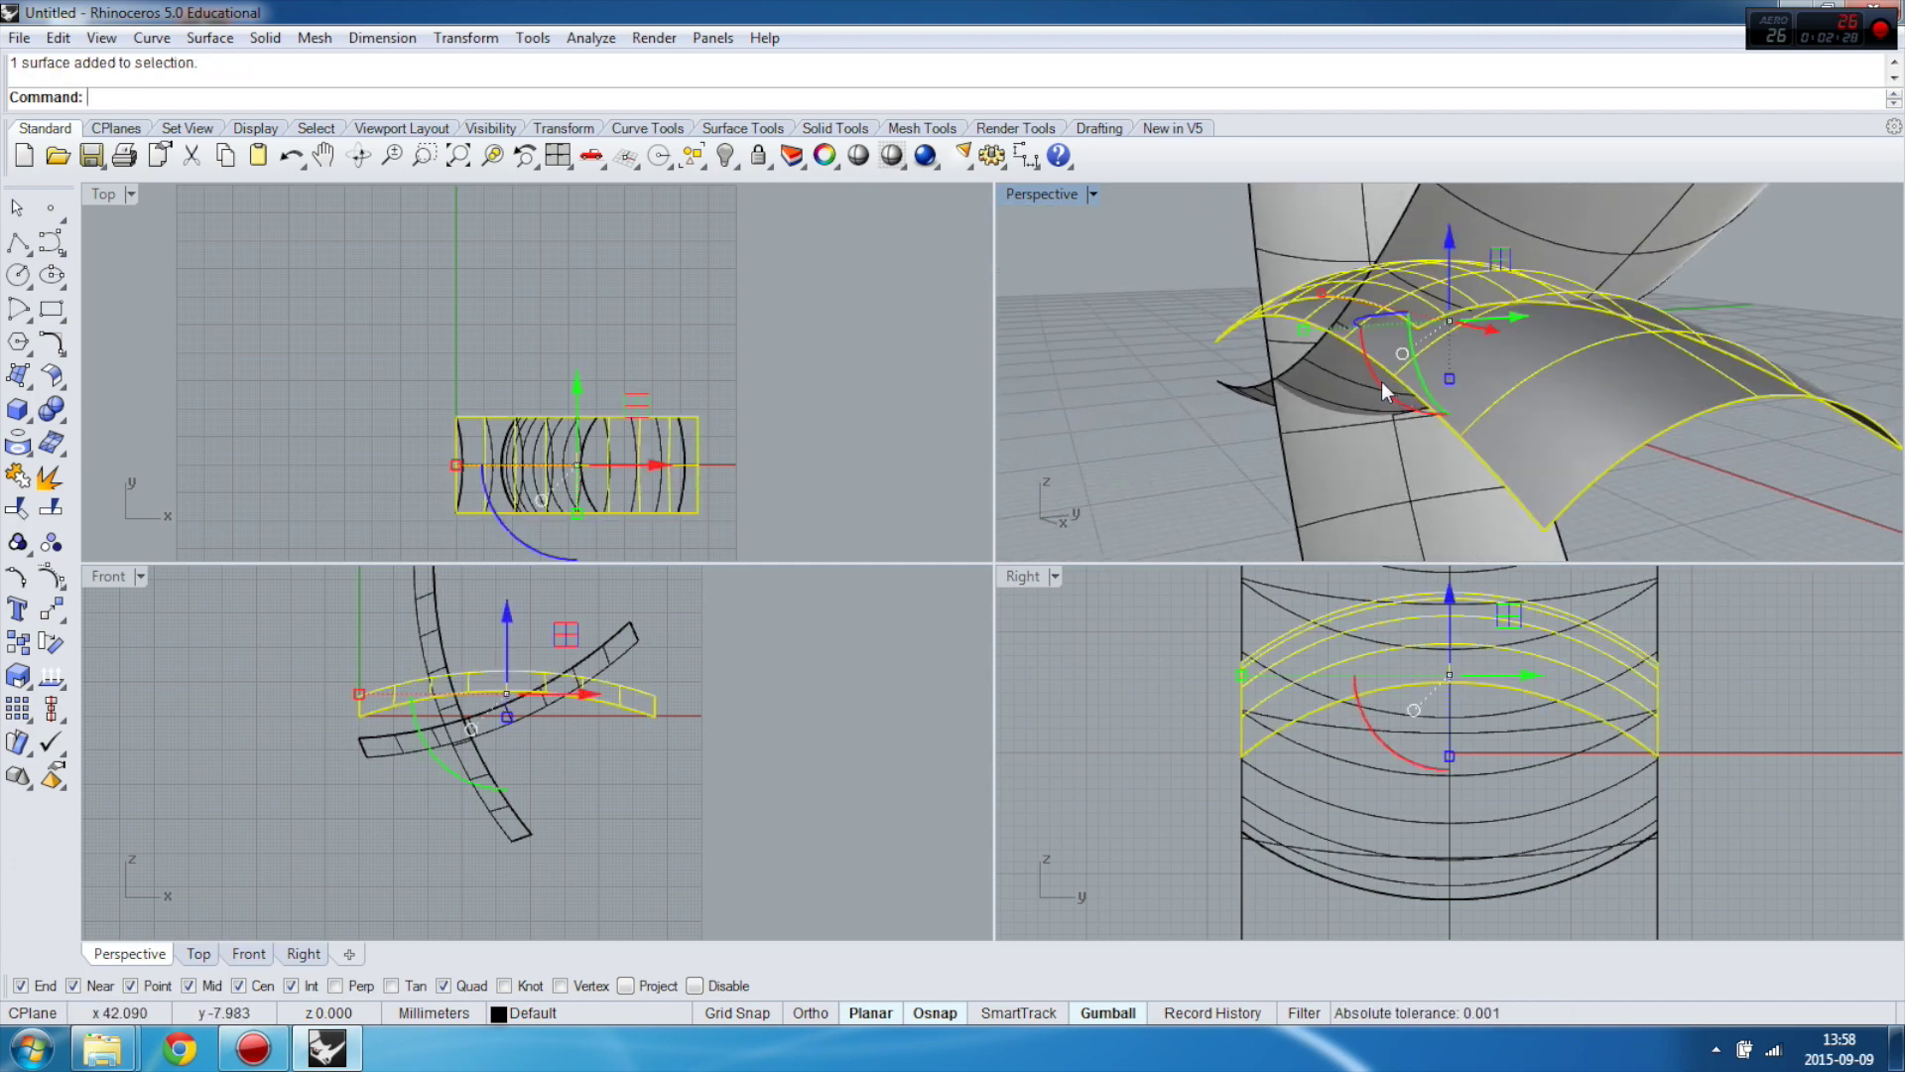
left_click_drag(1382, 382, 1576, 441)
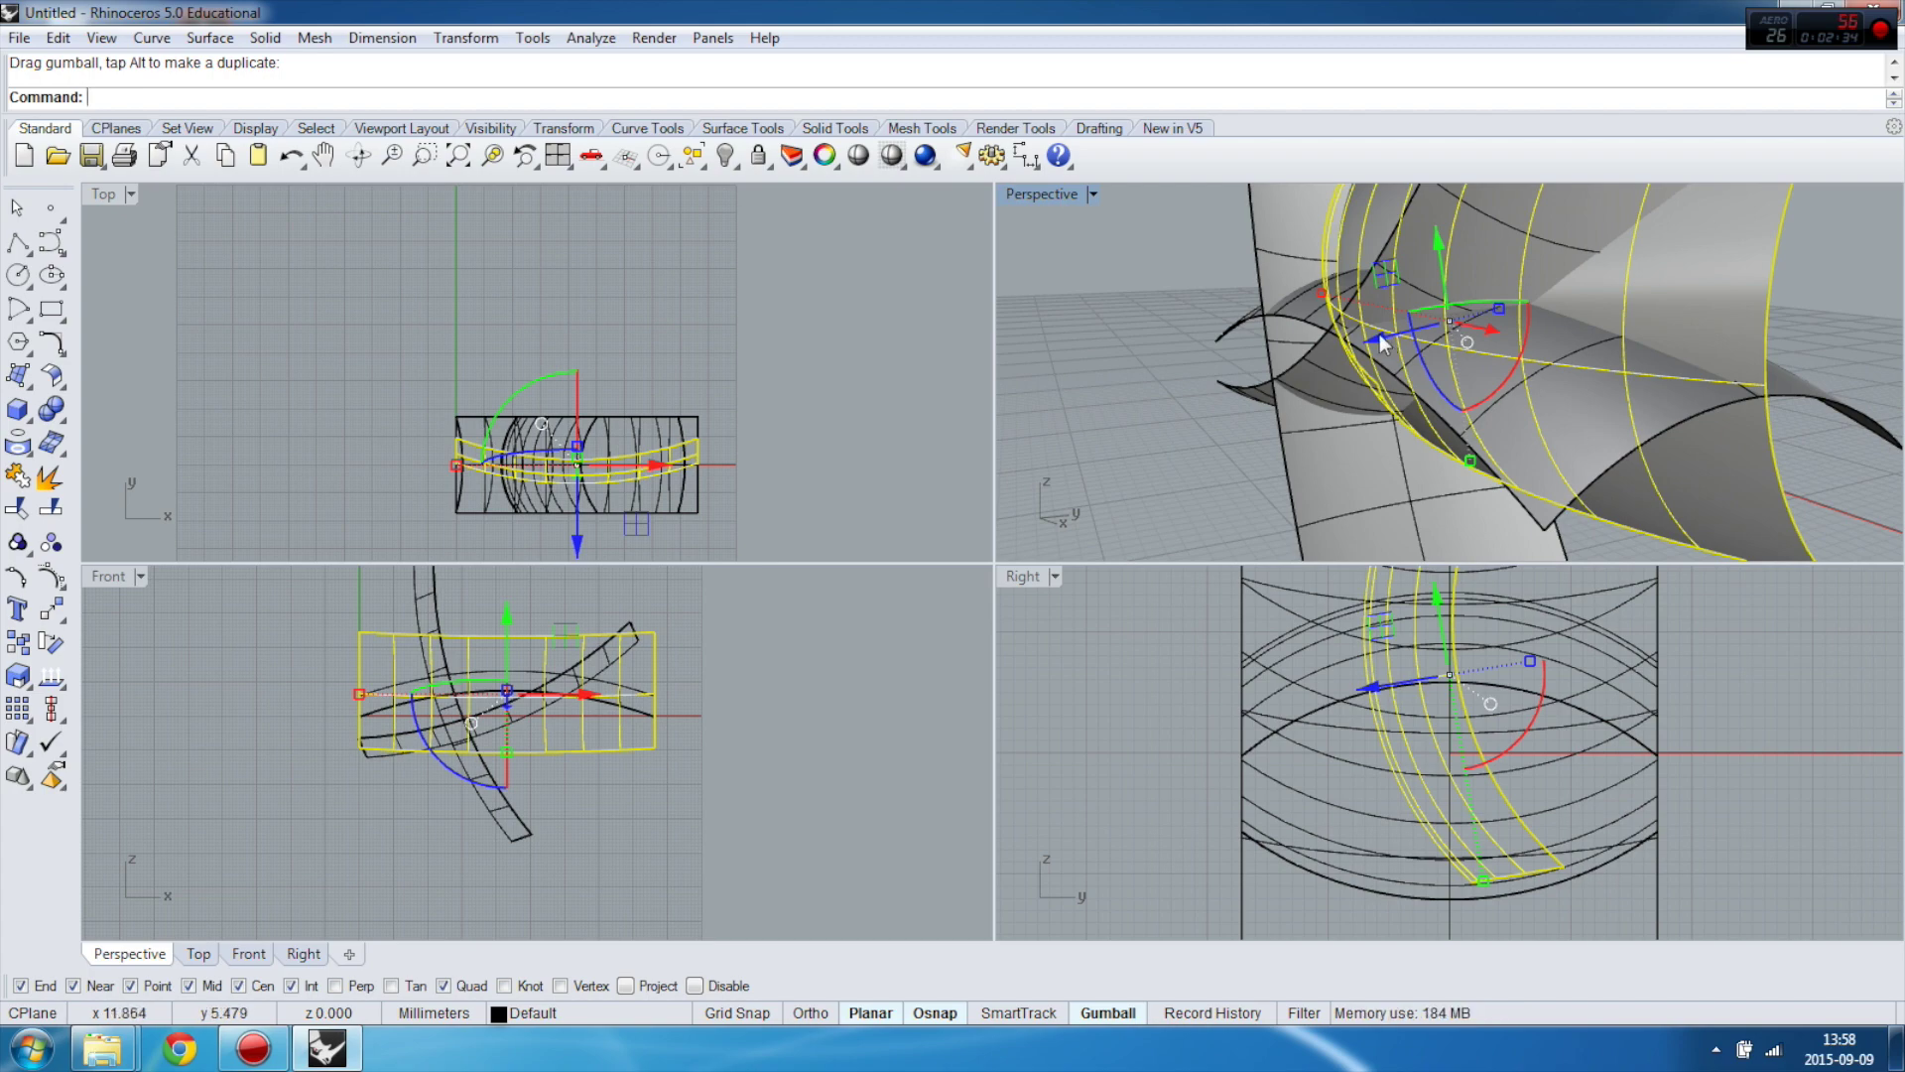
left_click_drag(1382, 340, 1310, 367)
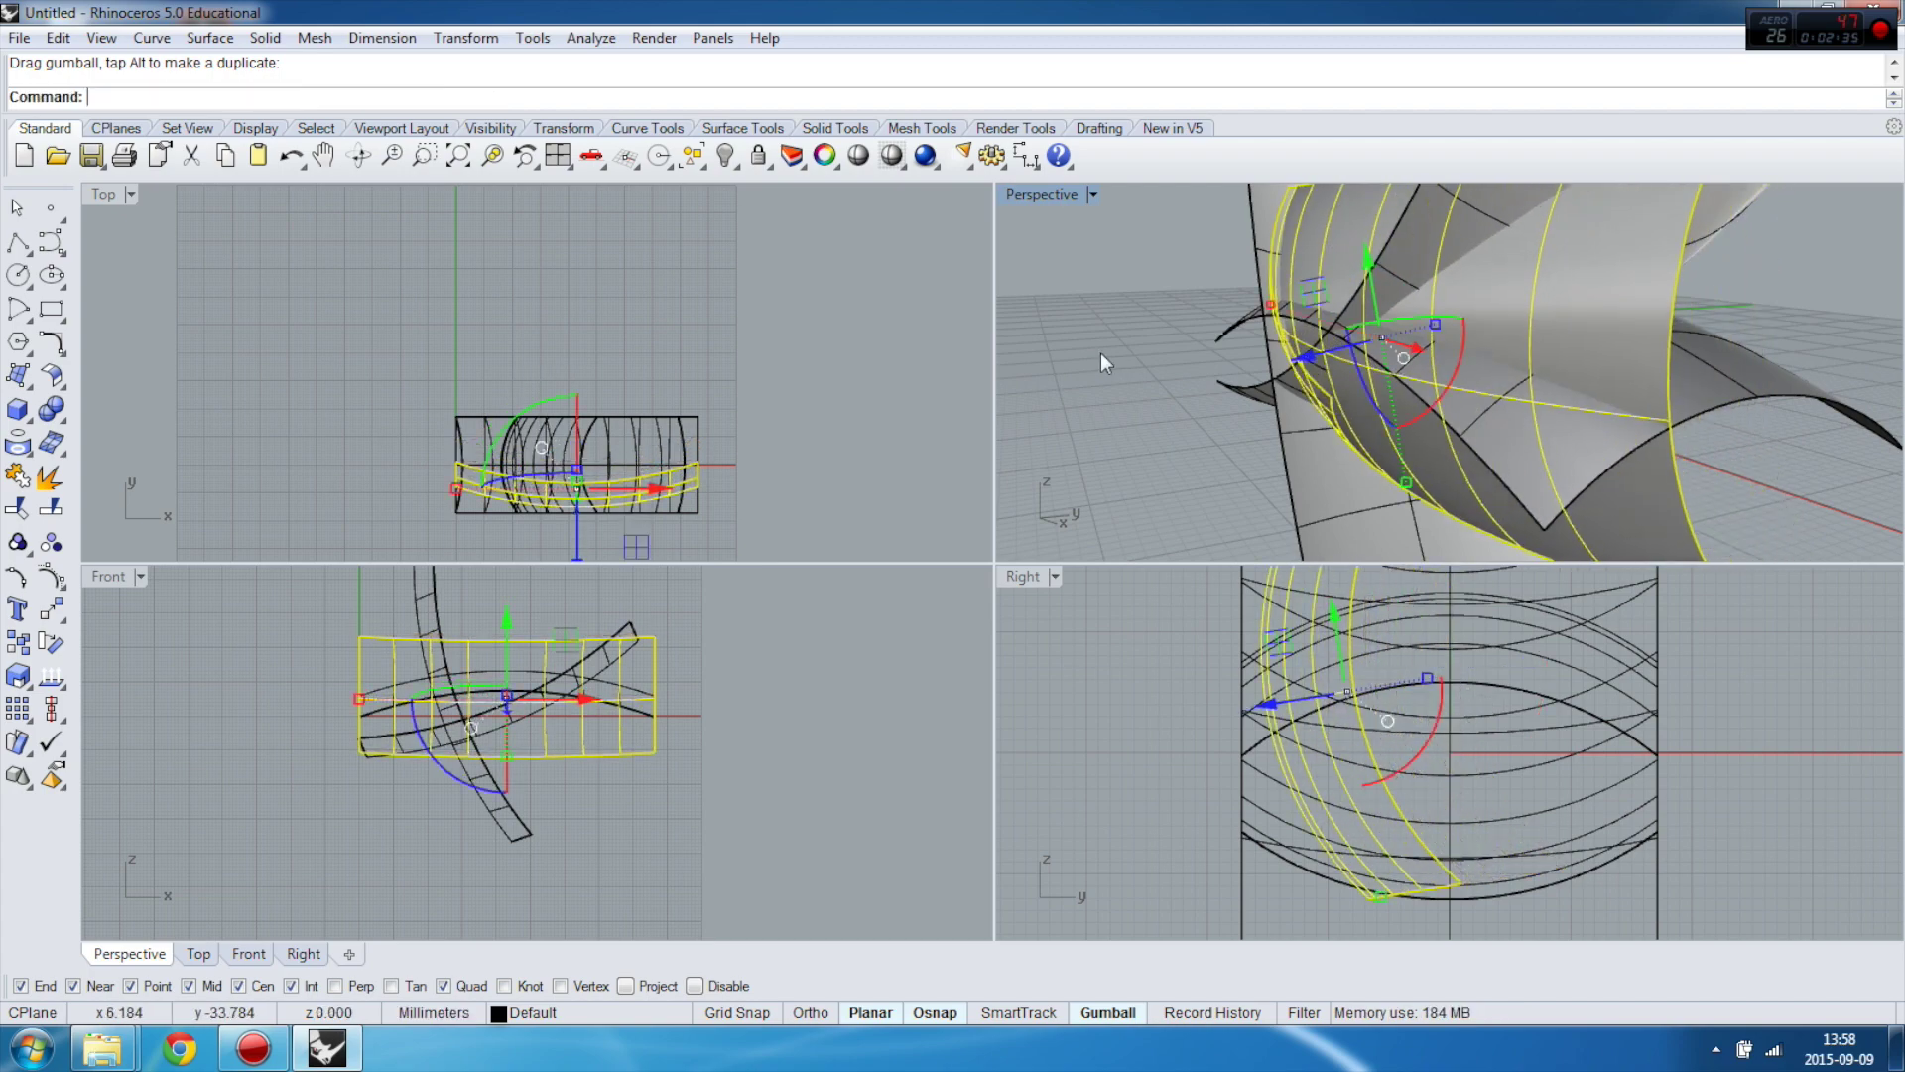
left_click(1153, 274)
right_click_drag(1153, 273, 1348, 385)
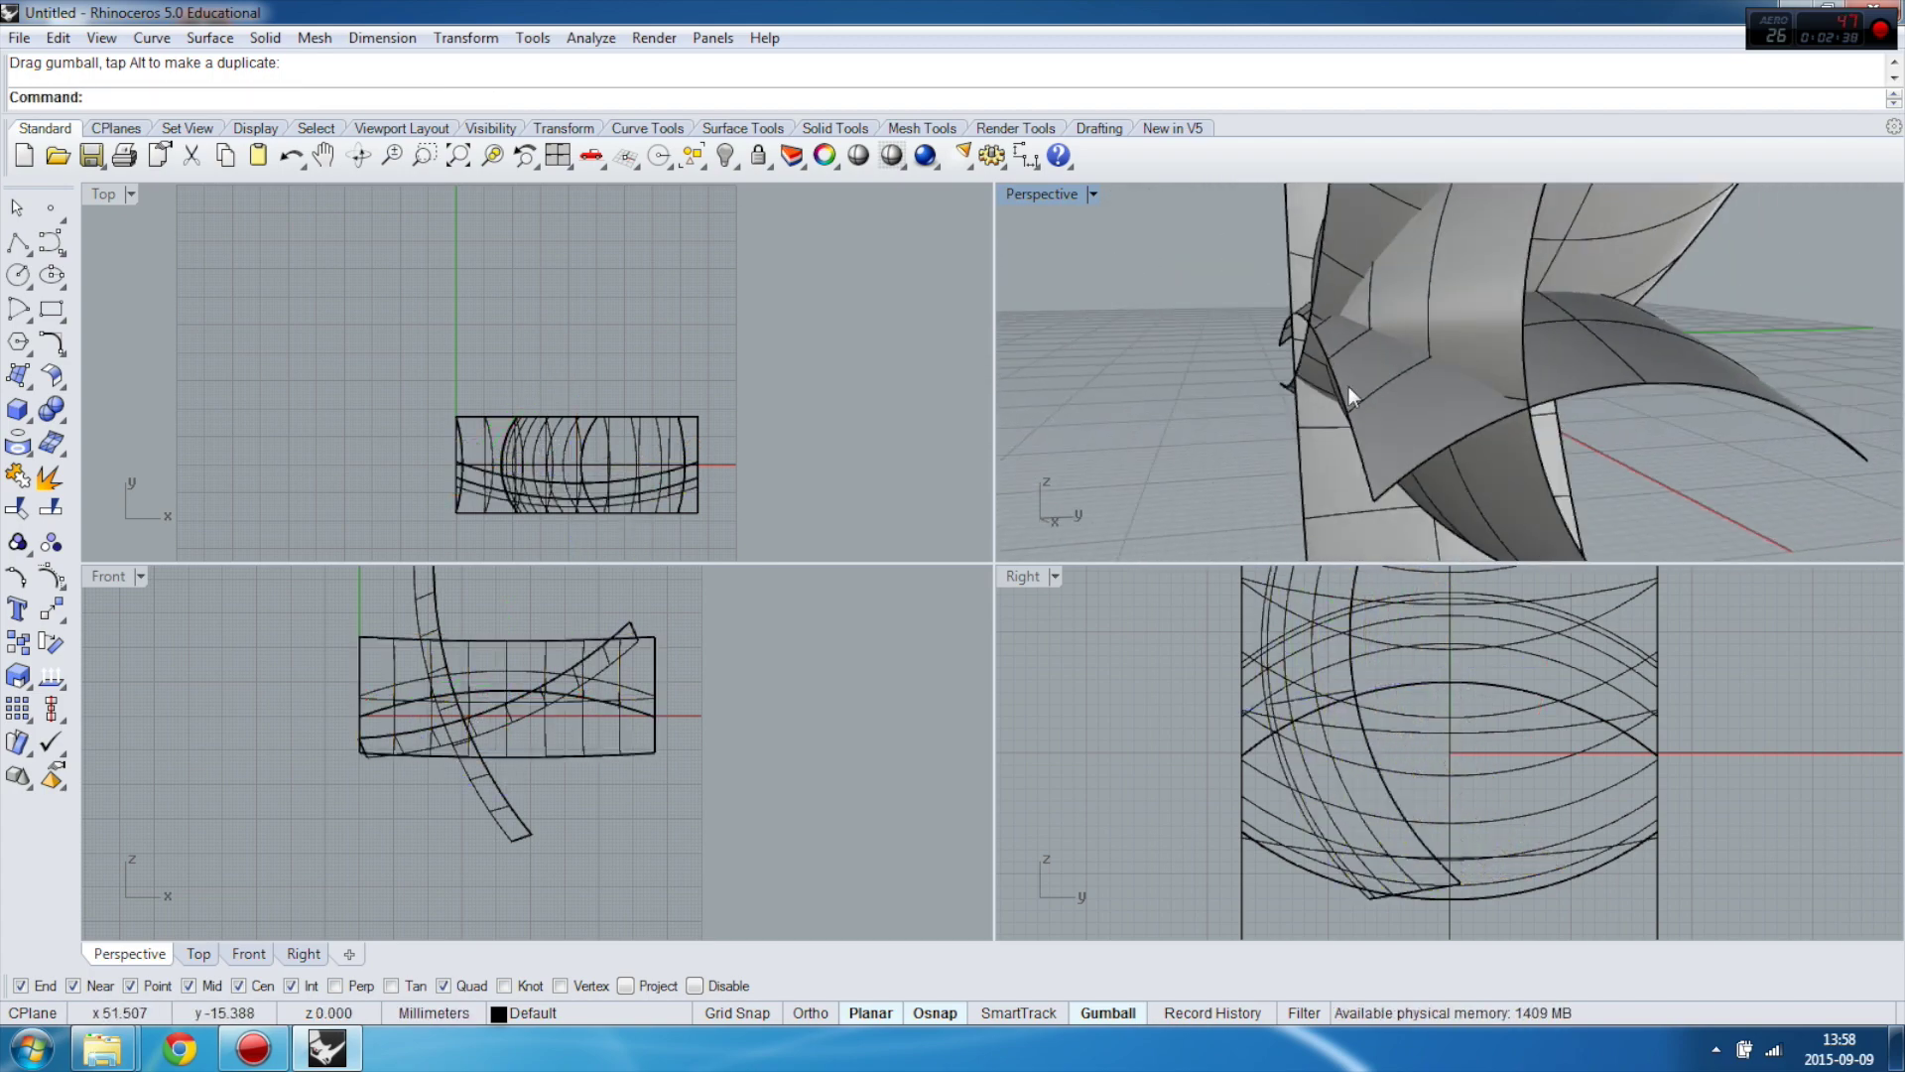
left_click(1429, 286)
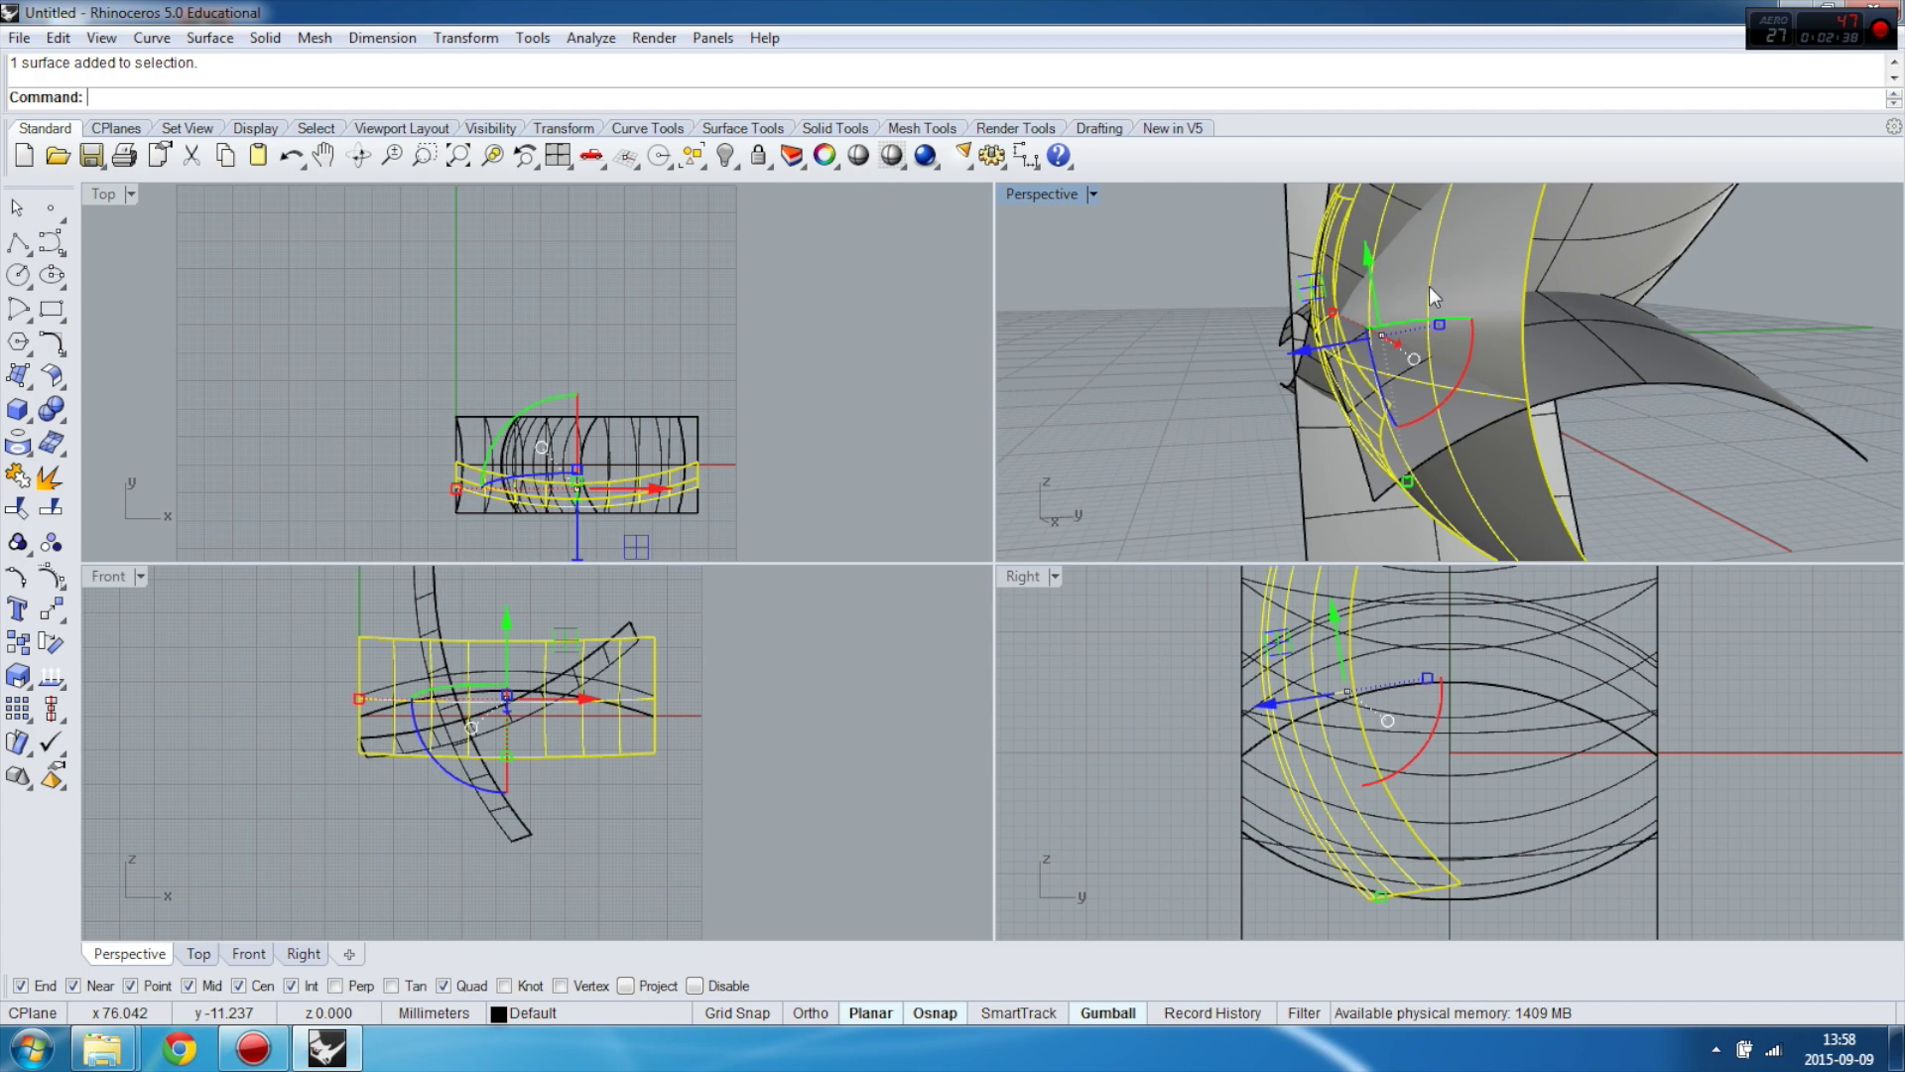
double_click(1034, 579)
scroll(804, 595, "down", 2)
scroll(820, 730, "down", 4)
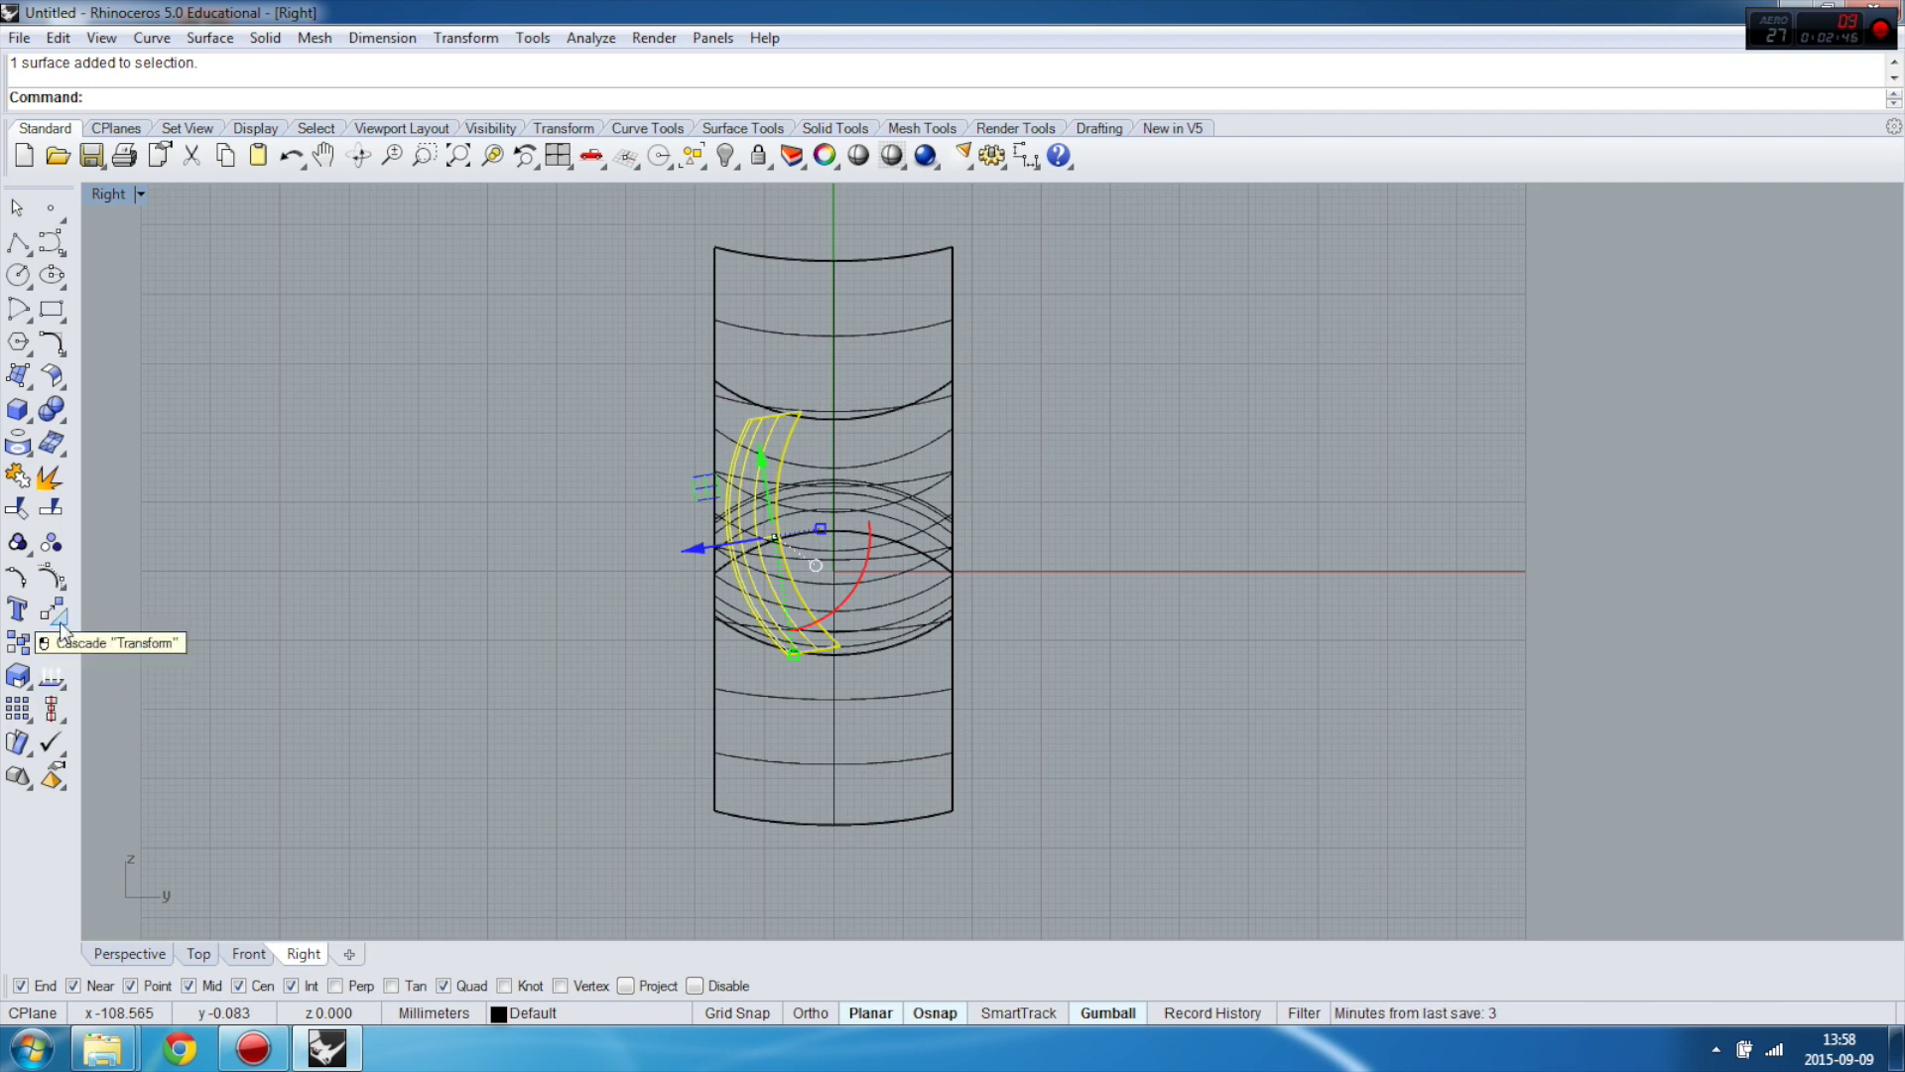
Mirror the tilted surface across the line from the cylinder's top Quad to bottom Quad
left_click(59, 621)
left_click(254, 622)
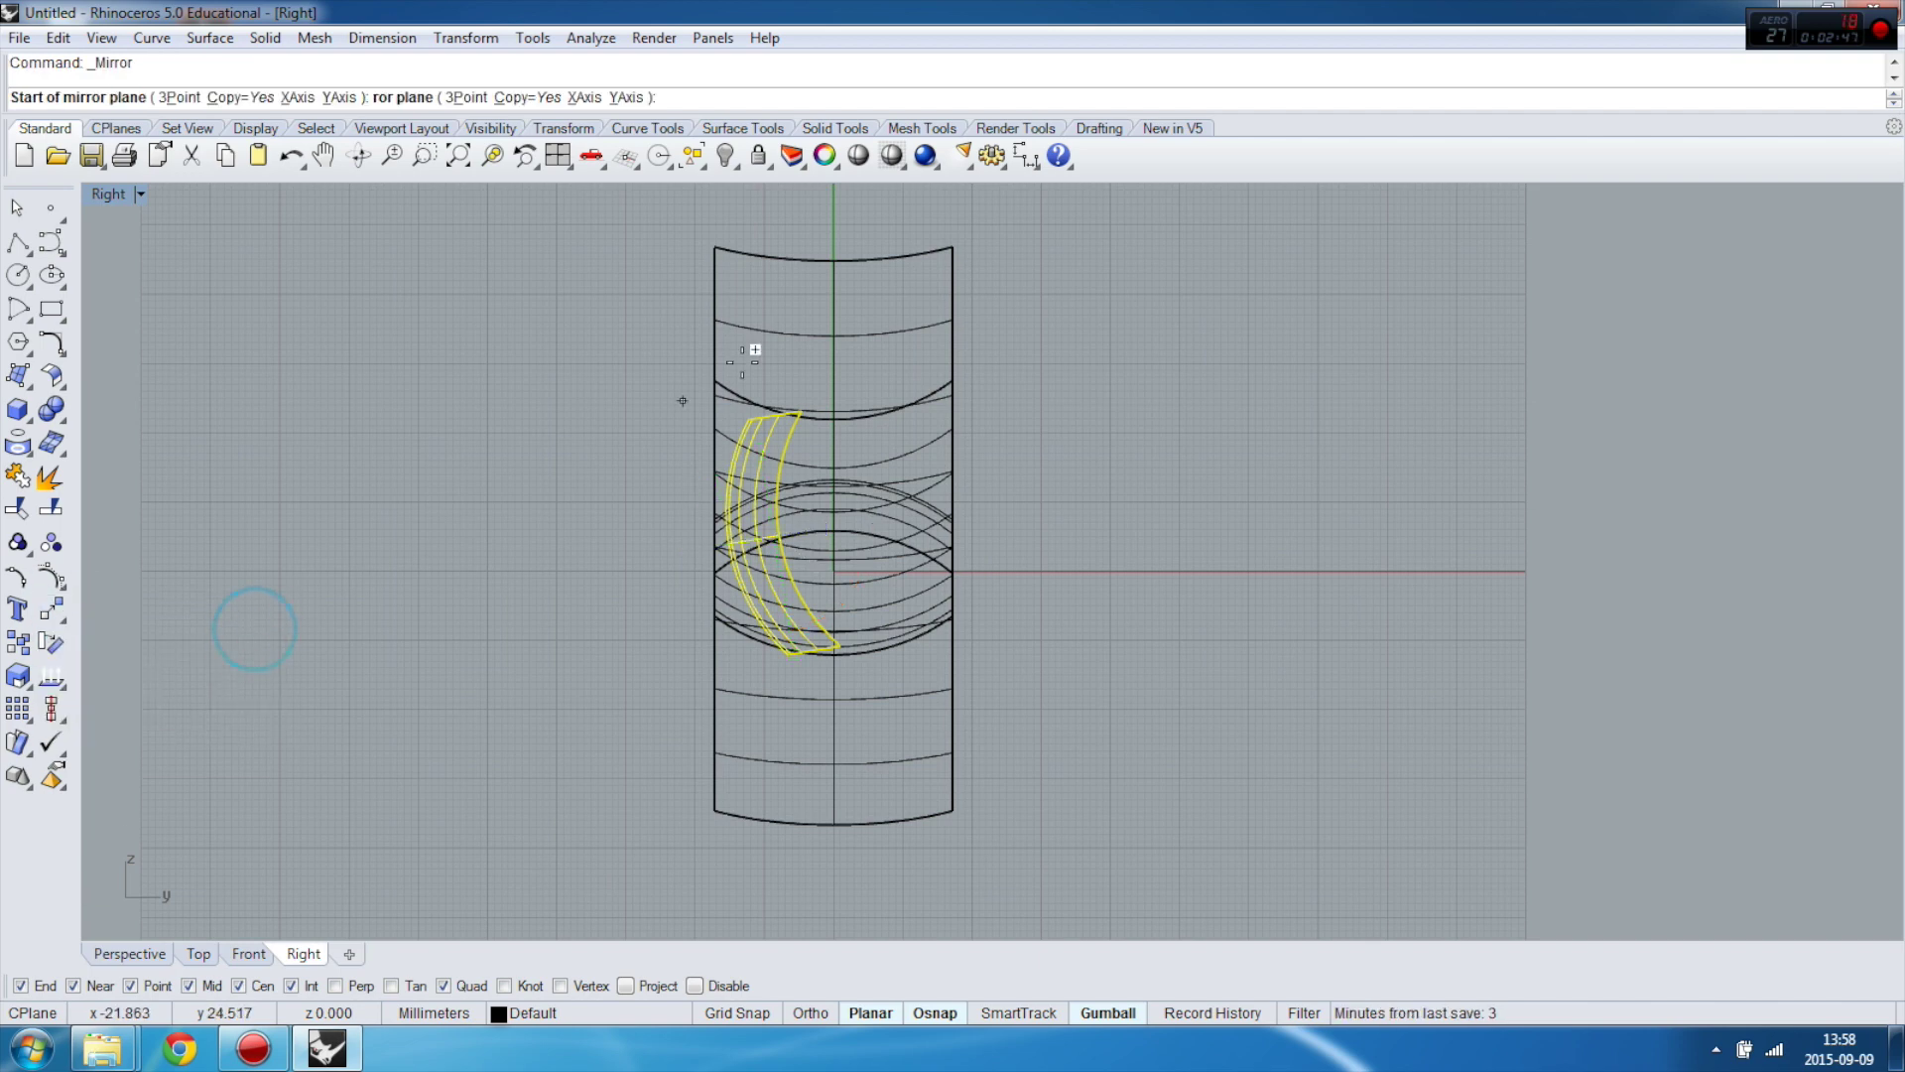
left_click(834, 260)
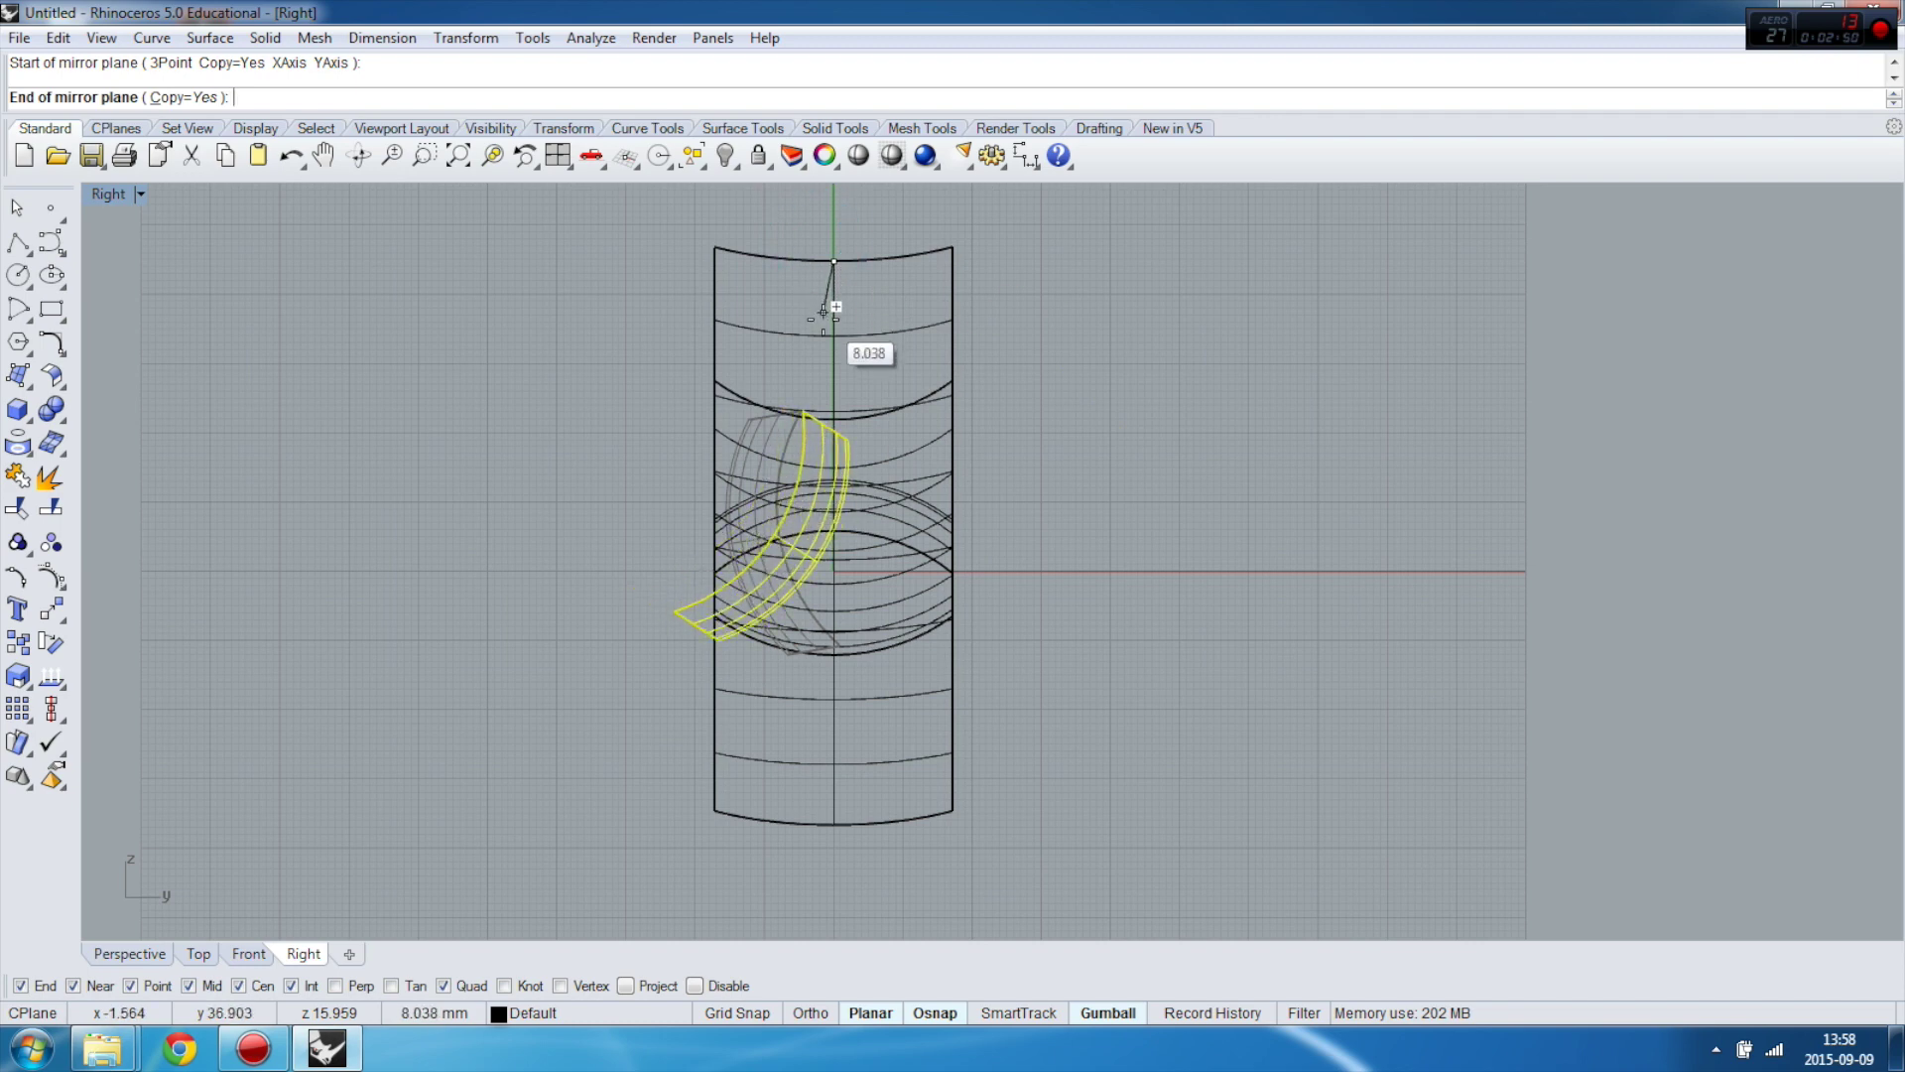
left_click(833, 824)
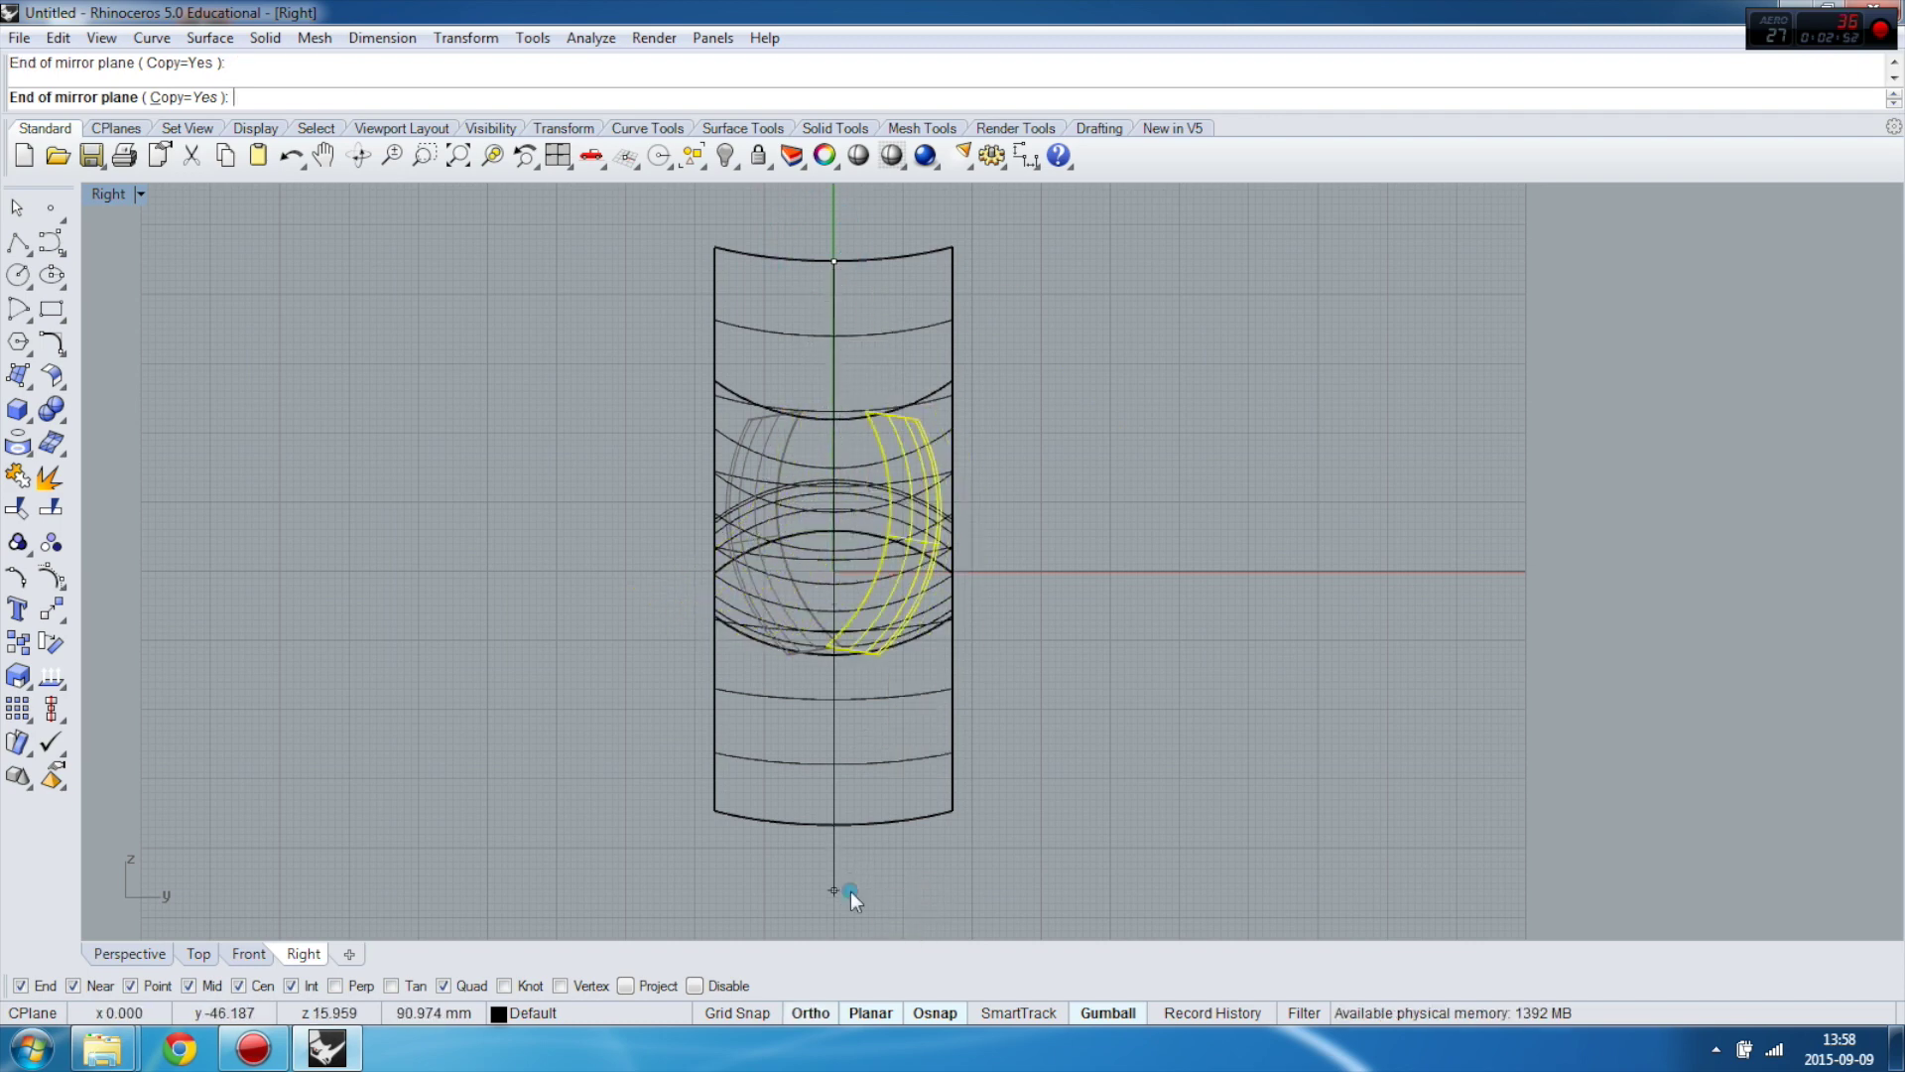
double_click(109, 195)
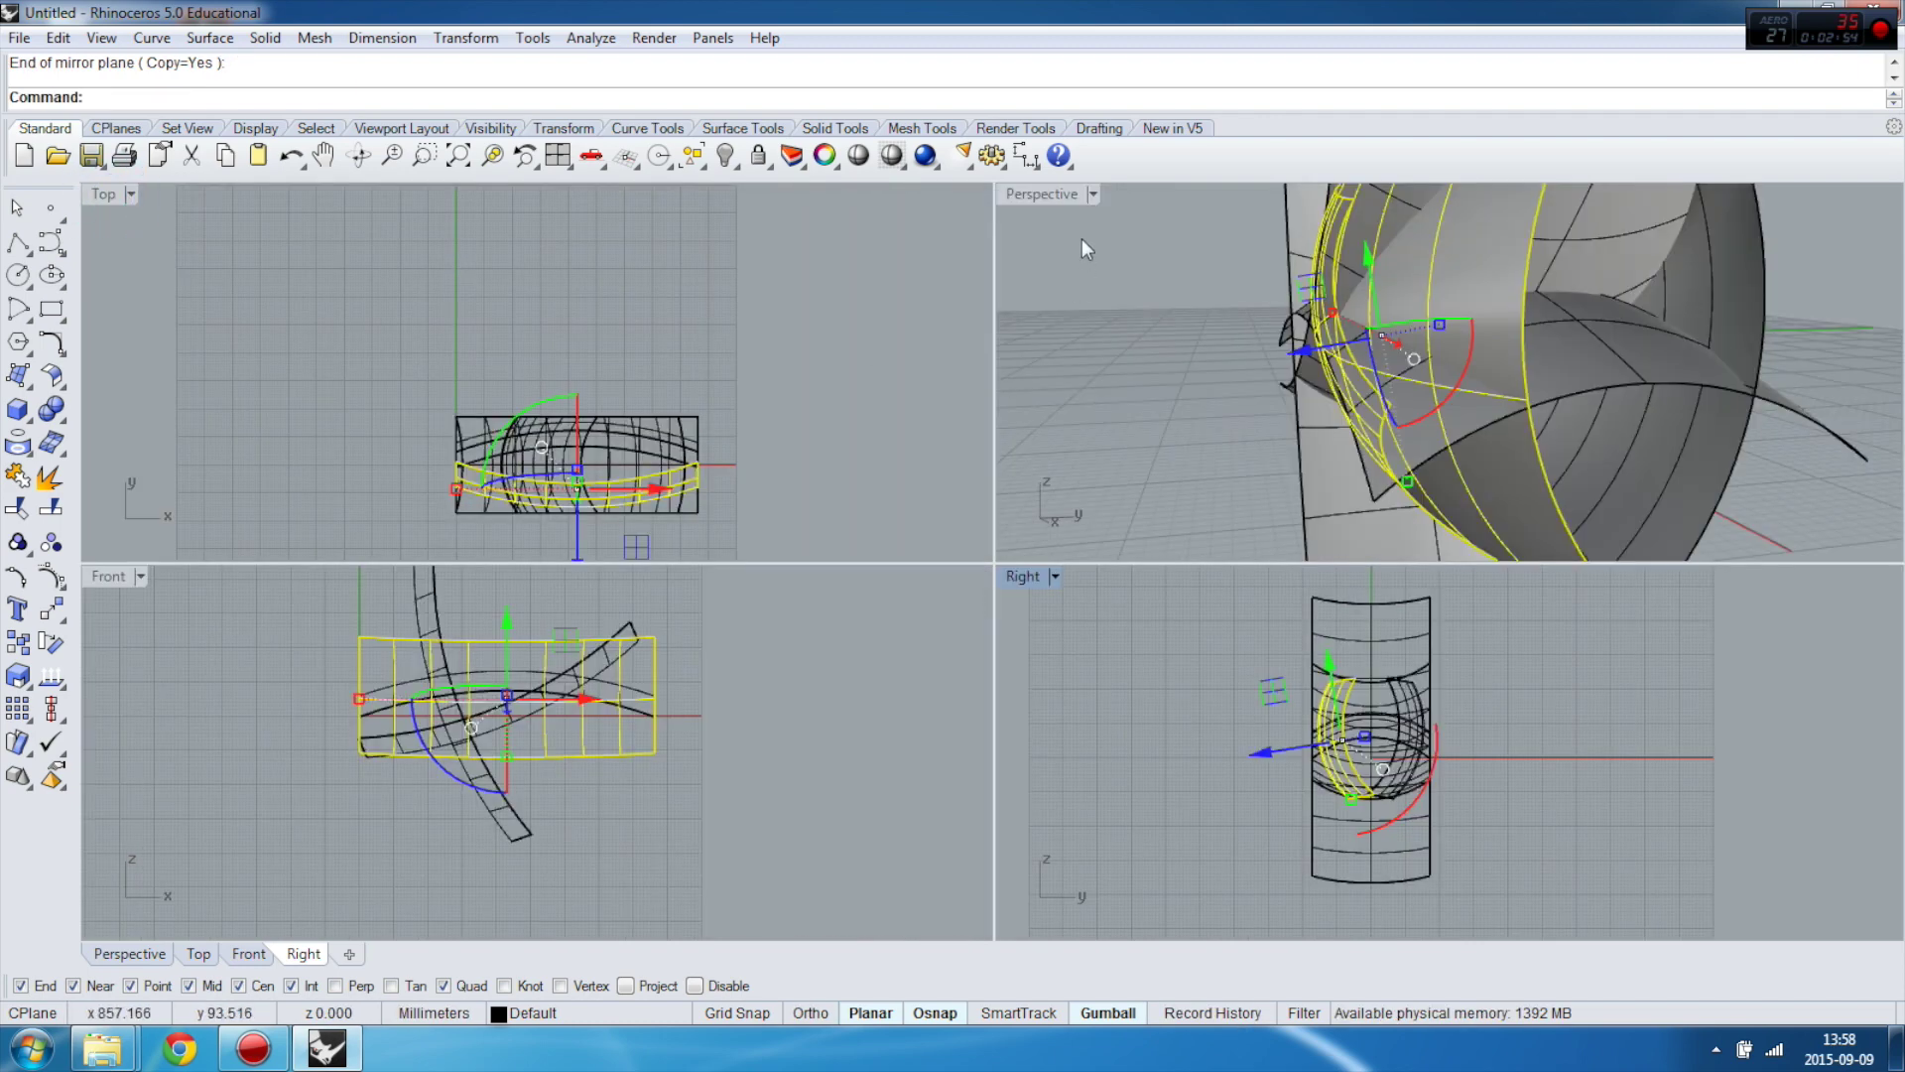
double_click(1051, 194)
right_click_drag(1042, 253, 784, 332)
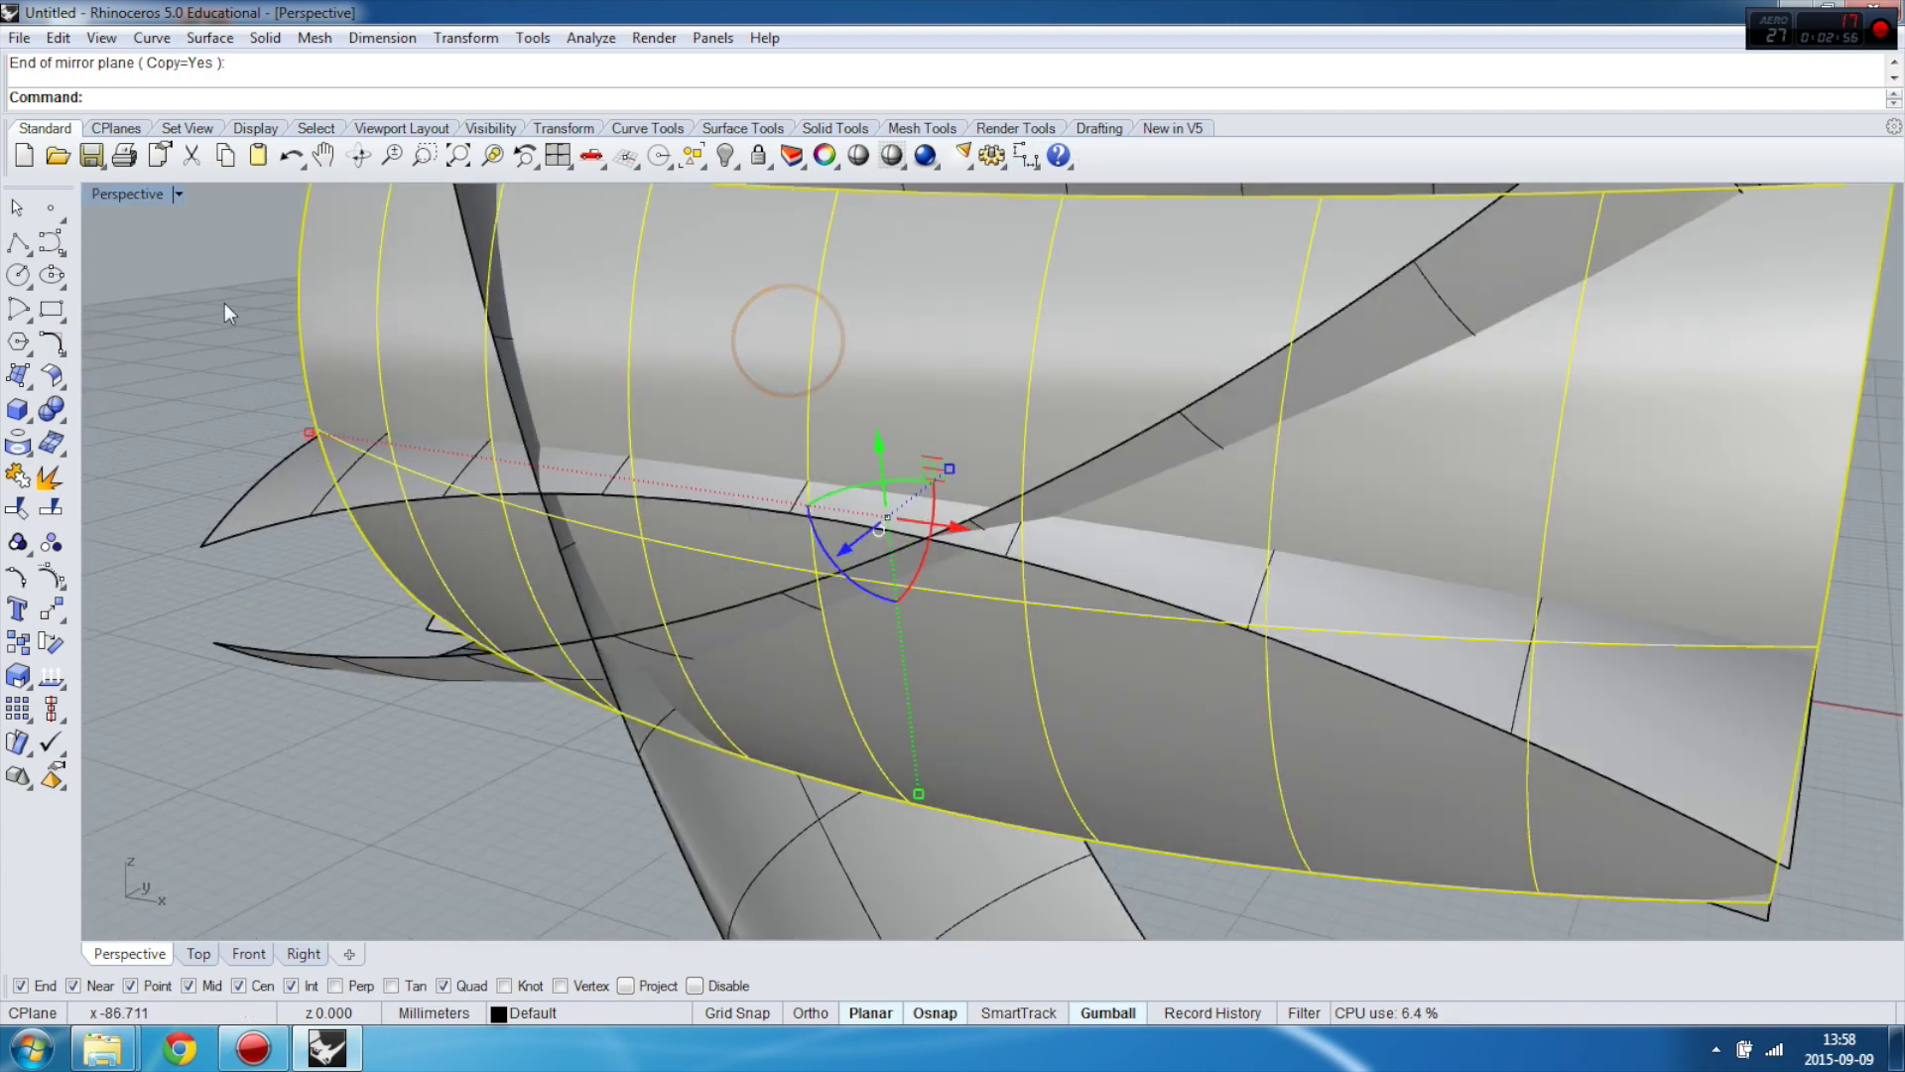
key("Escape")
scroll(766, 508, "down", 5)
right_click_drag(766, 508, 1396, 551)
scroll(1308, 563, "up", 6)
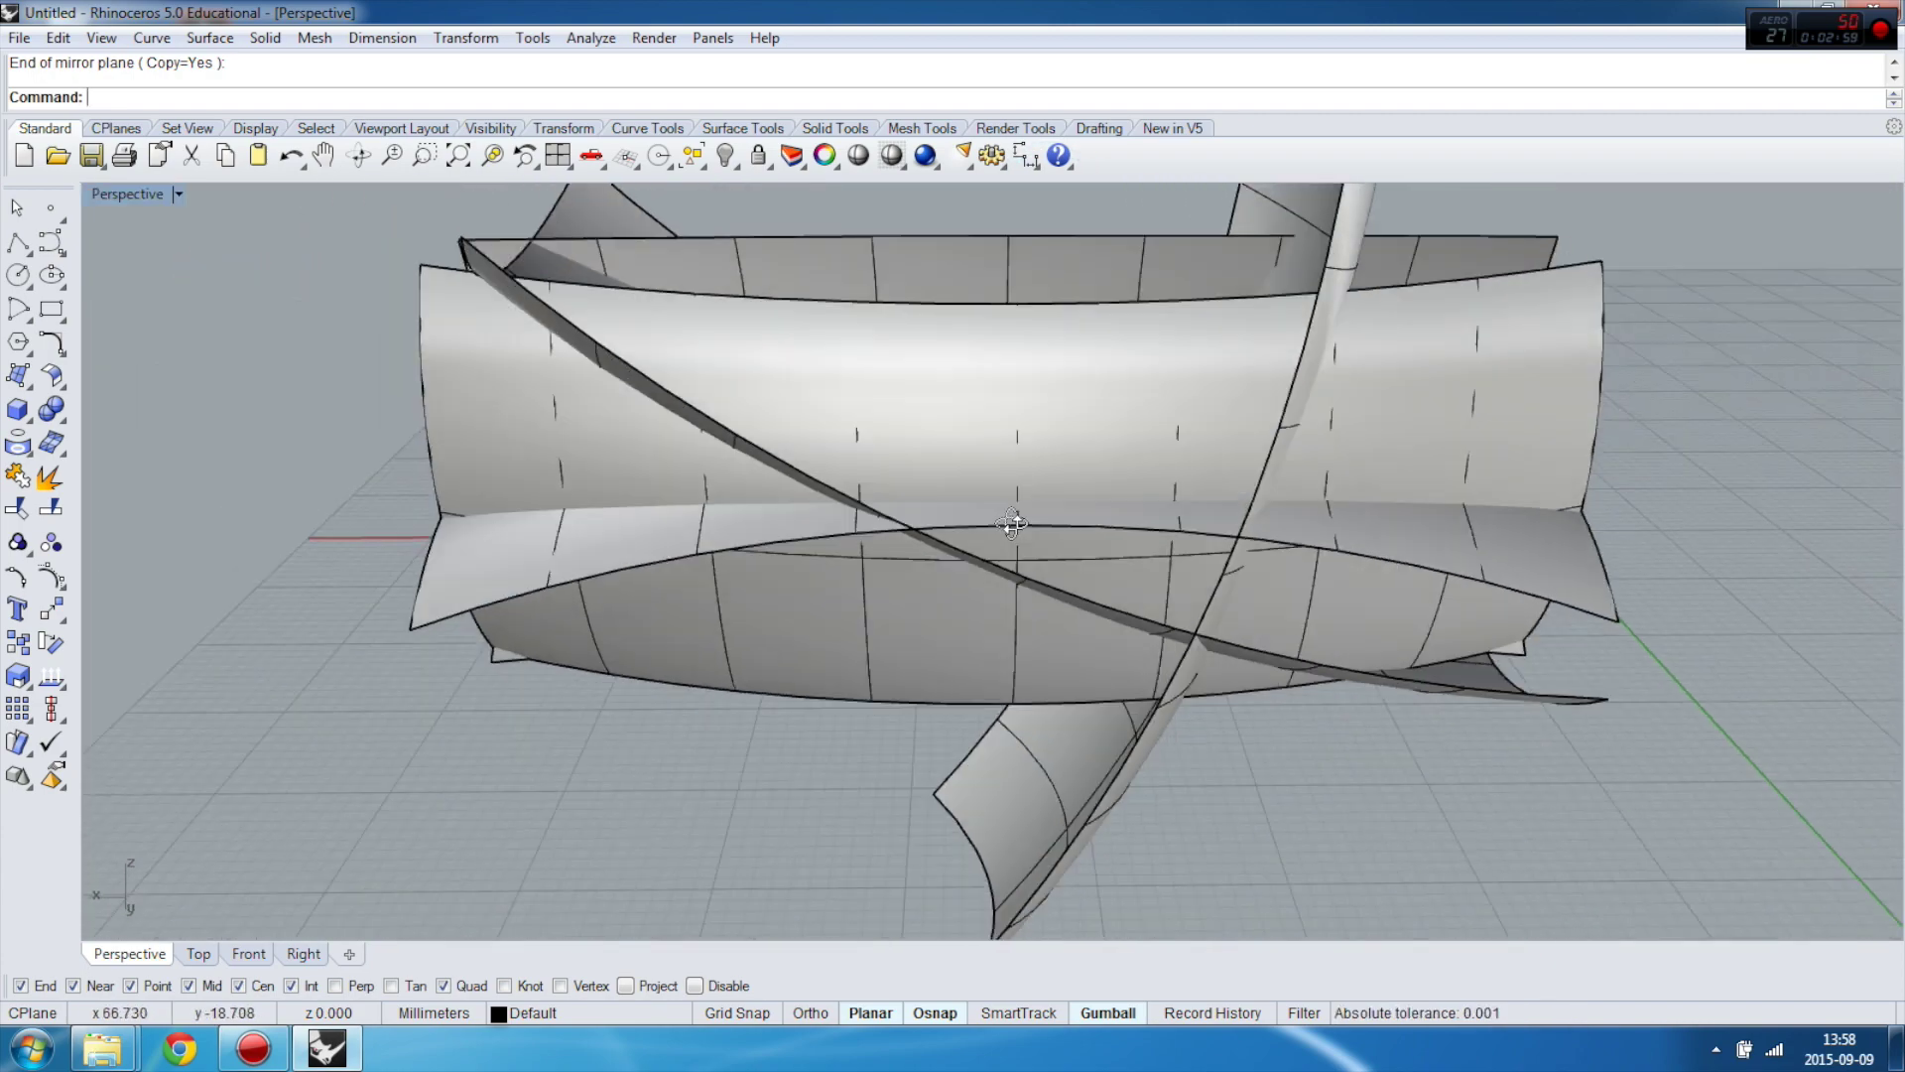
right_click_drag(1055, 625, 952, 547)
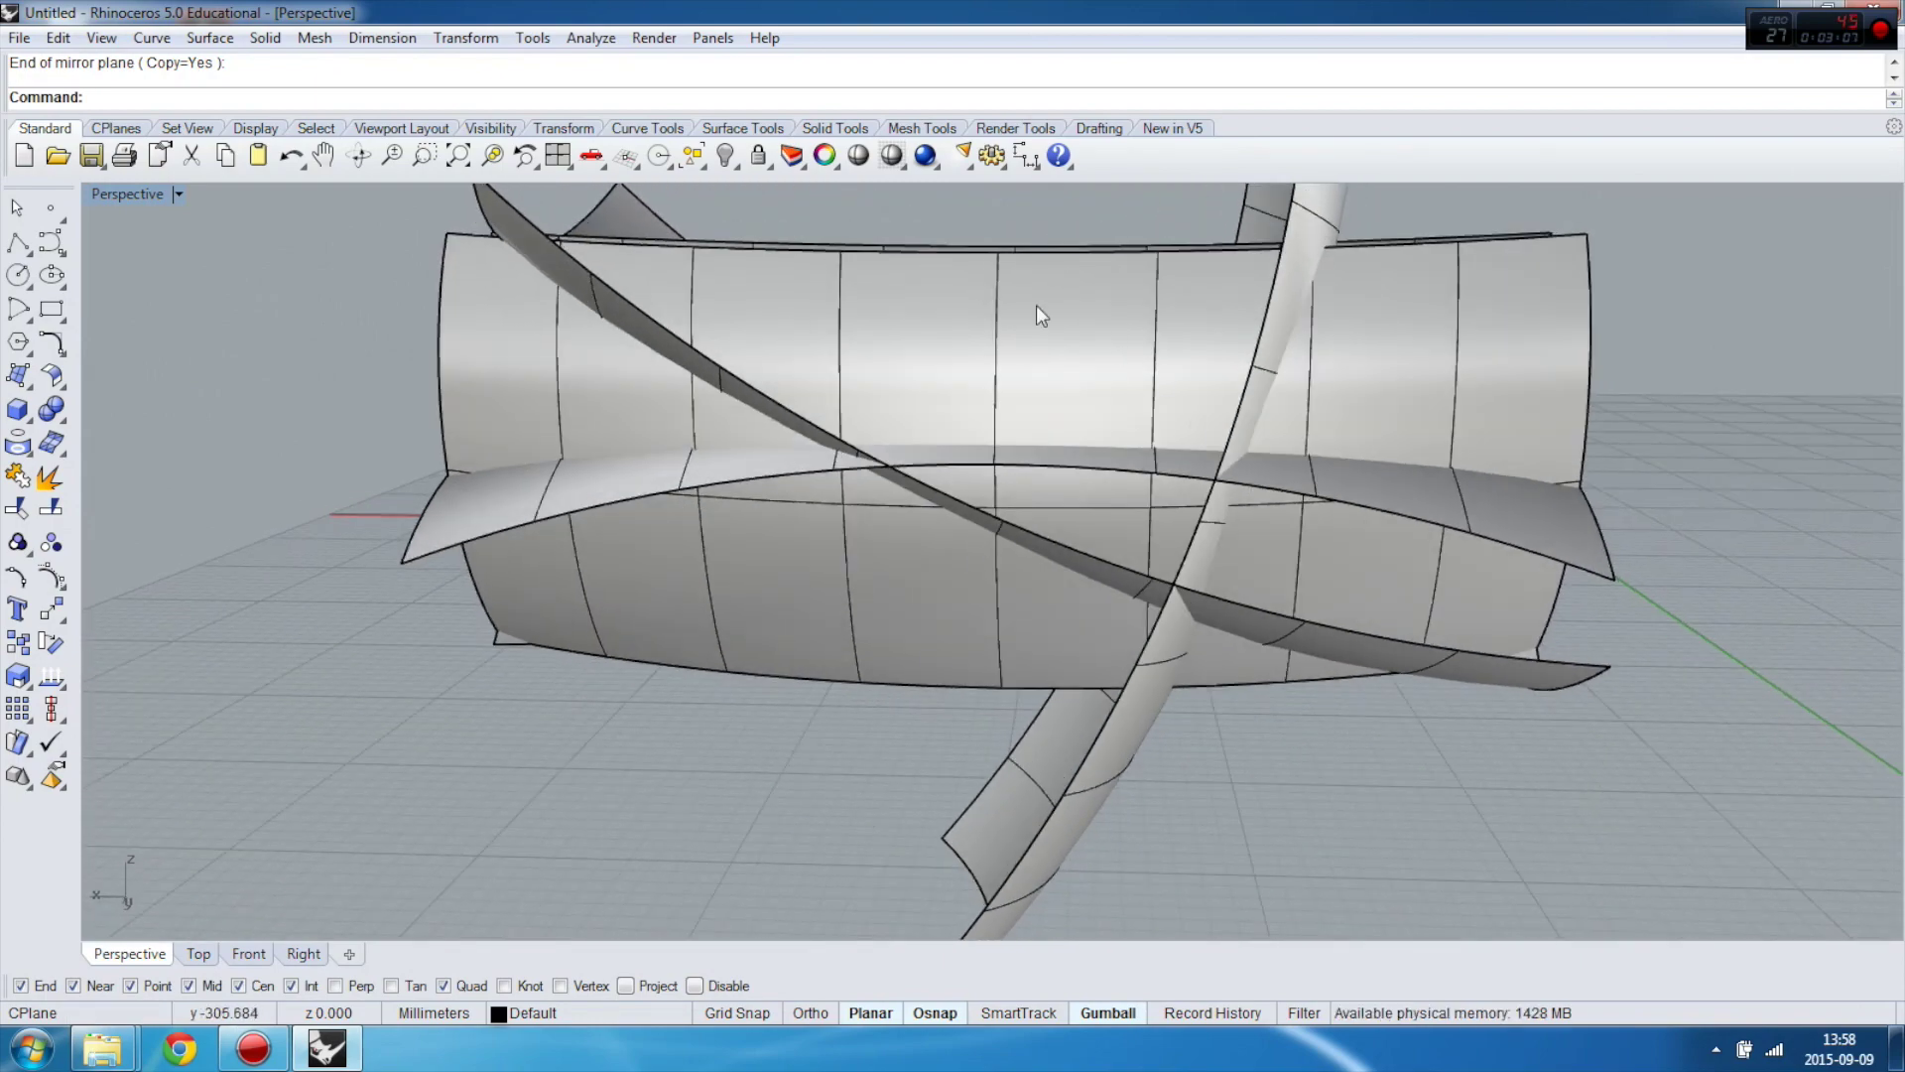
right_click_drag(891, 462, 825, 541)
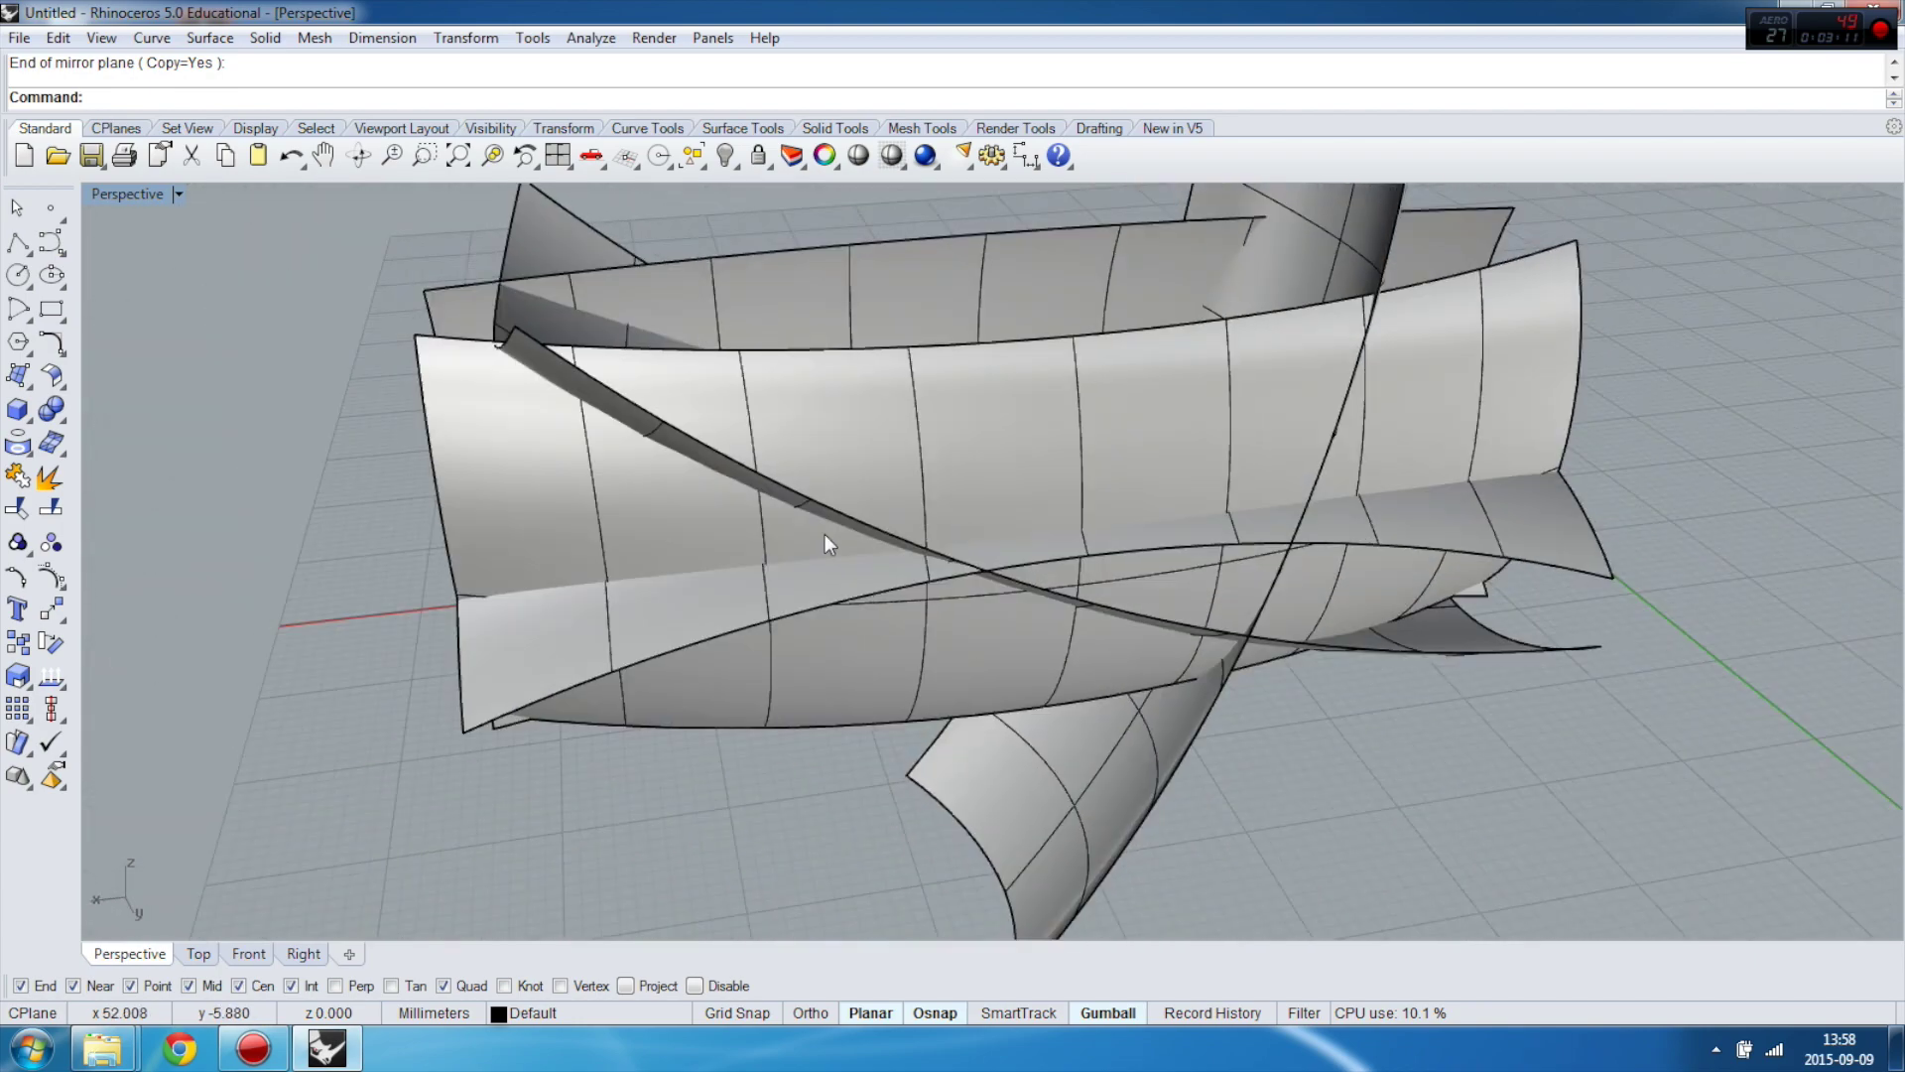
left_click(56, 415)
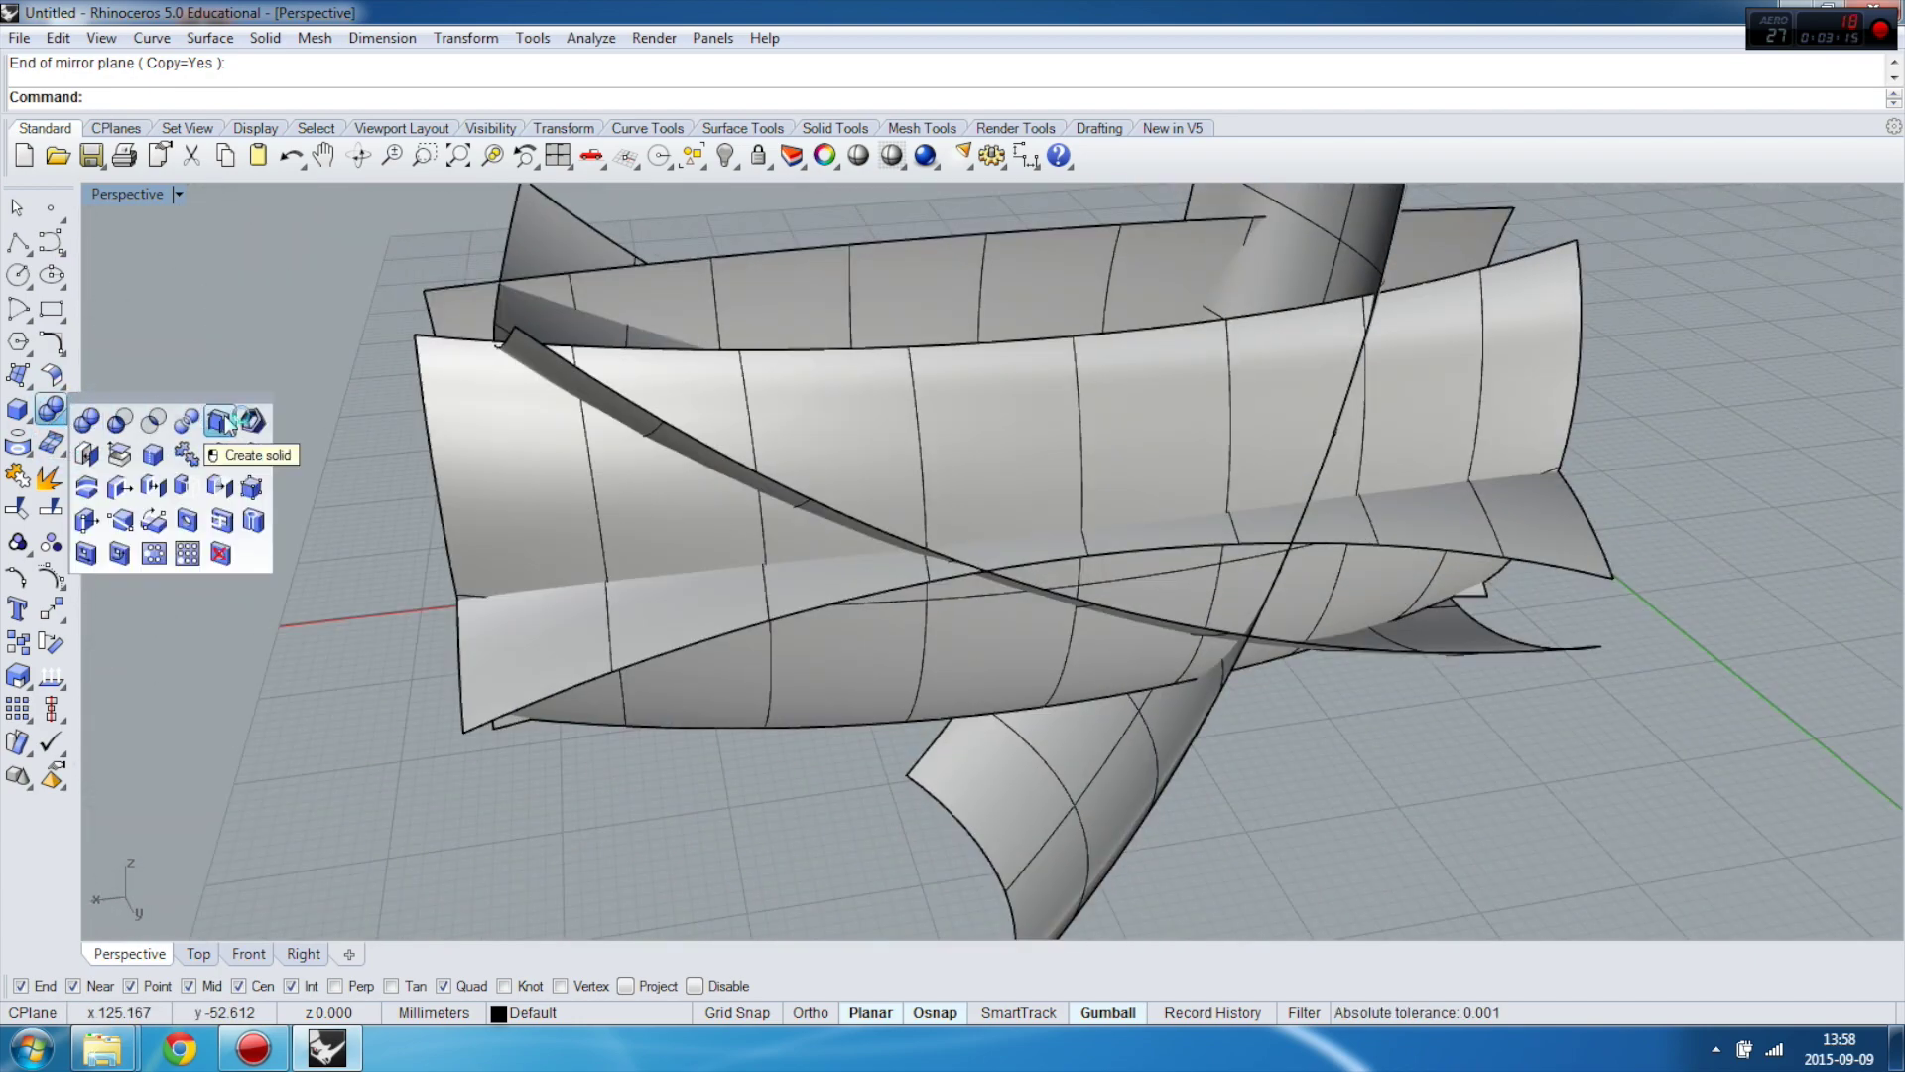
Run Create Solid on all the intersecting surfaces, selected with one window
left_click(219, 421)
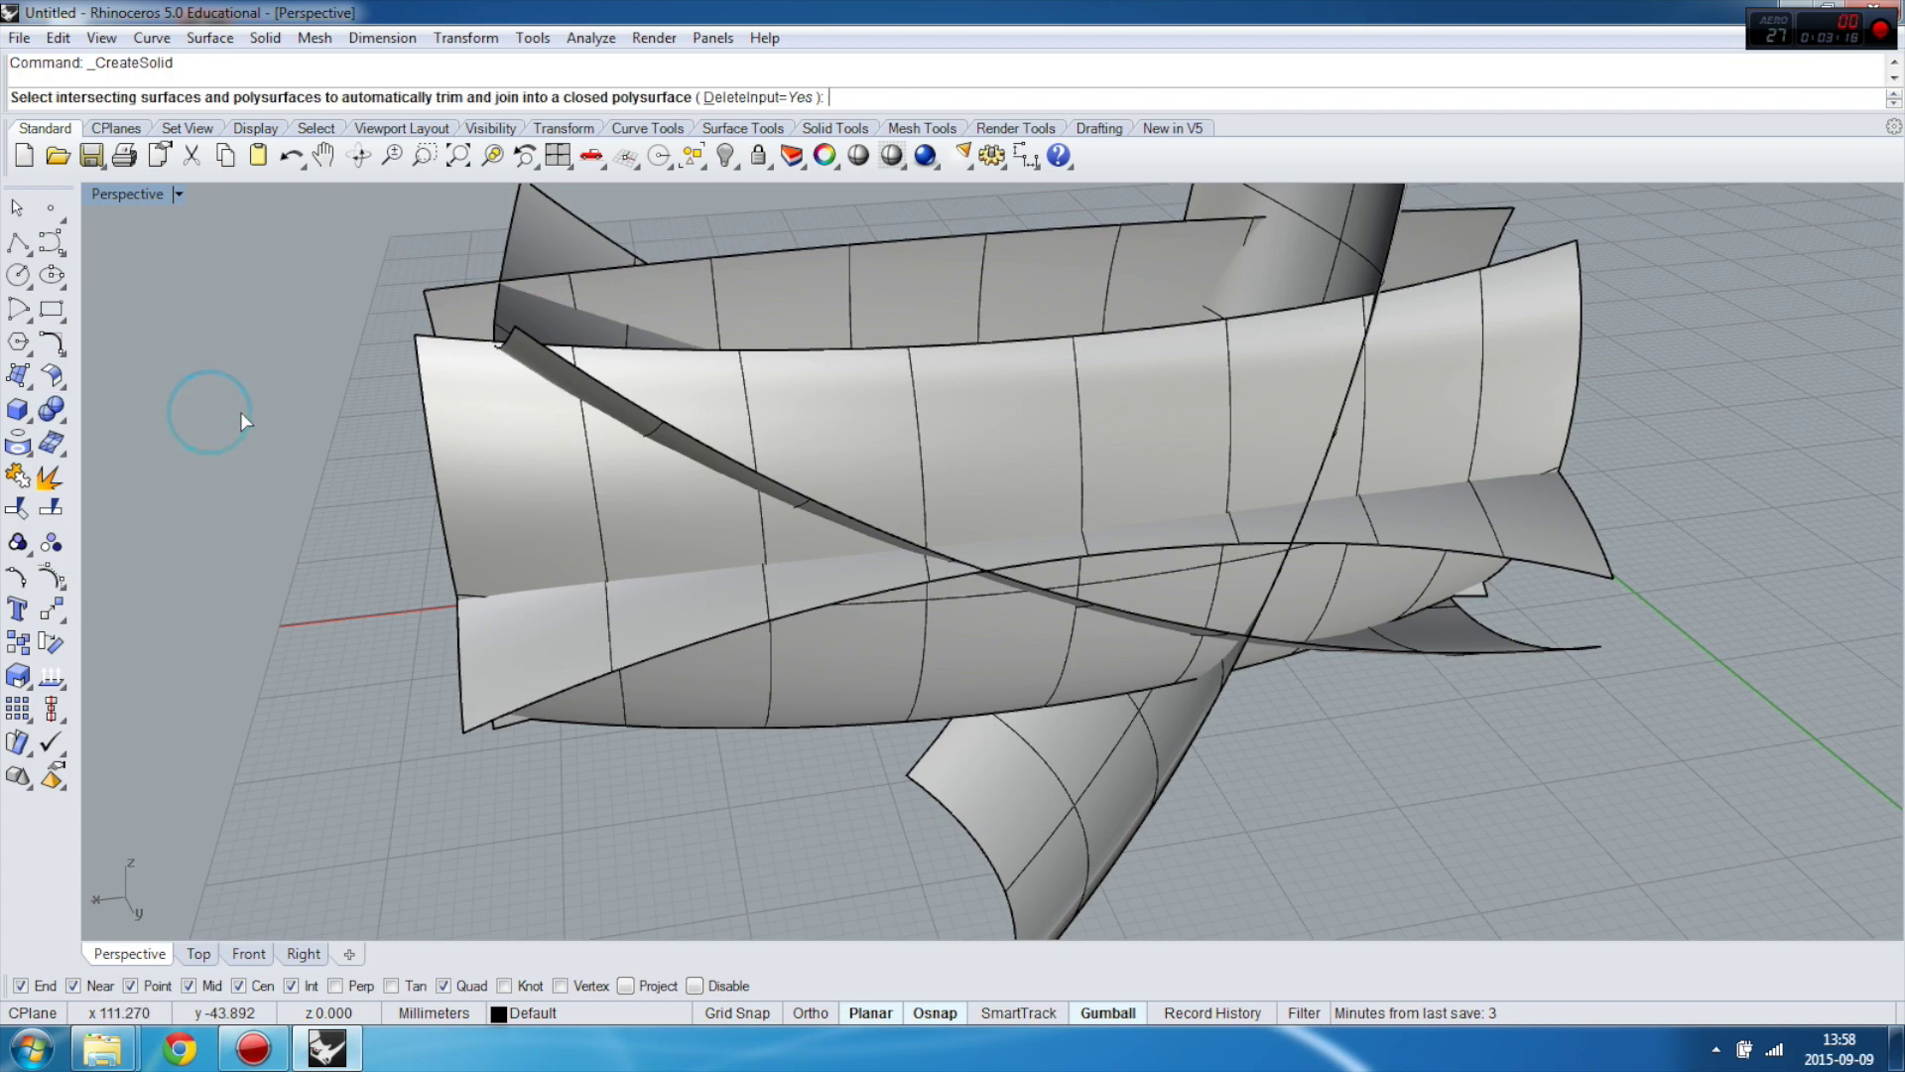
scroll(496, 461, "down", 5)
left_click_drag(1028, 753, 310, 242)
right_click(311, 236)
right_click_drag(315, 245, 1258, 488)
scroll(611, 524, "up", 4)
scroll(965, 493, "up", 8)
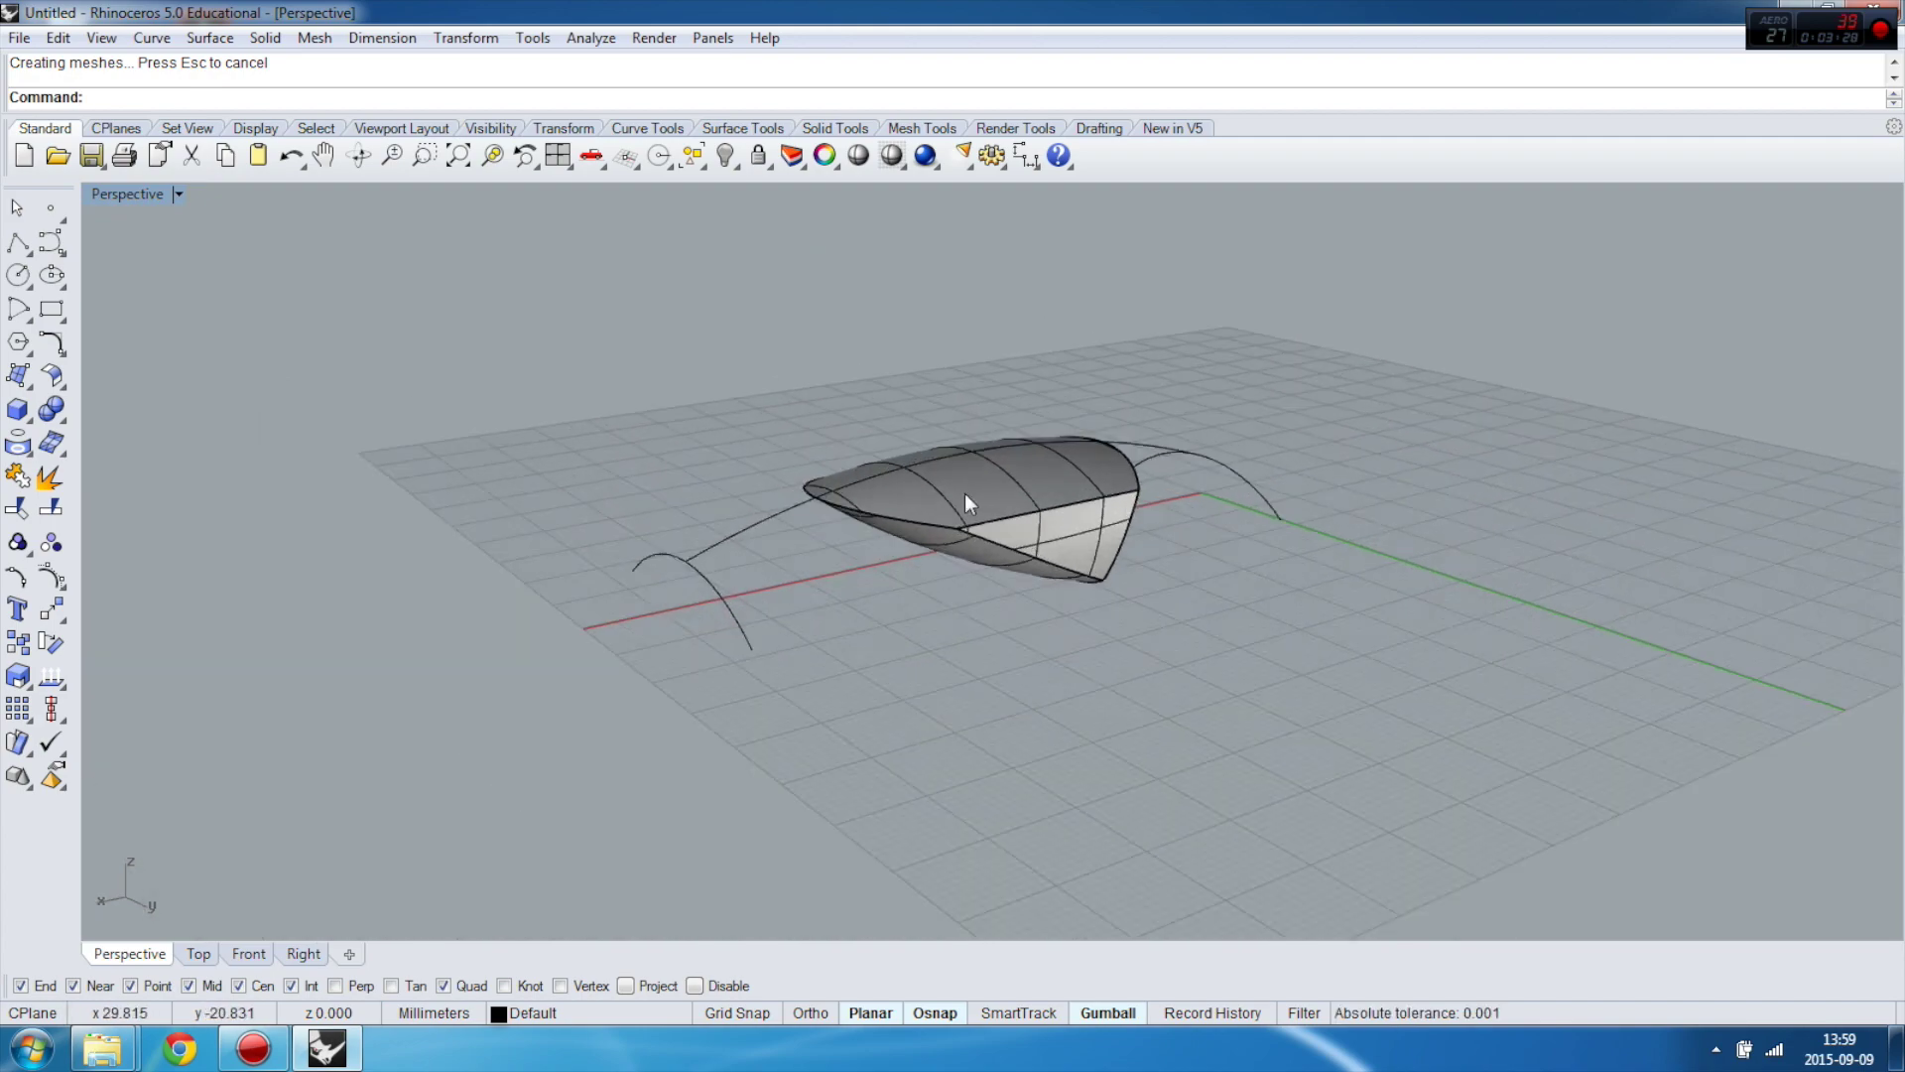
right_click_drag(929, 540, 965, 515)
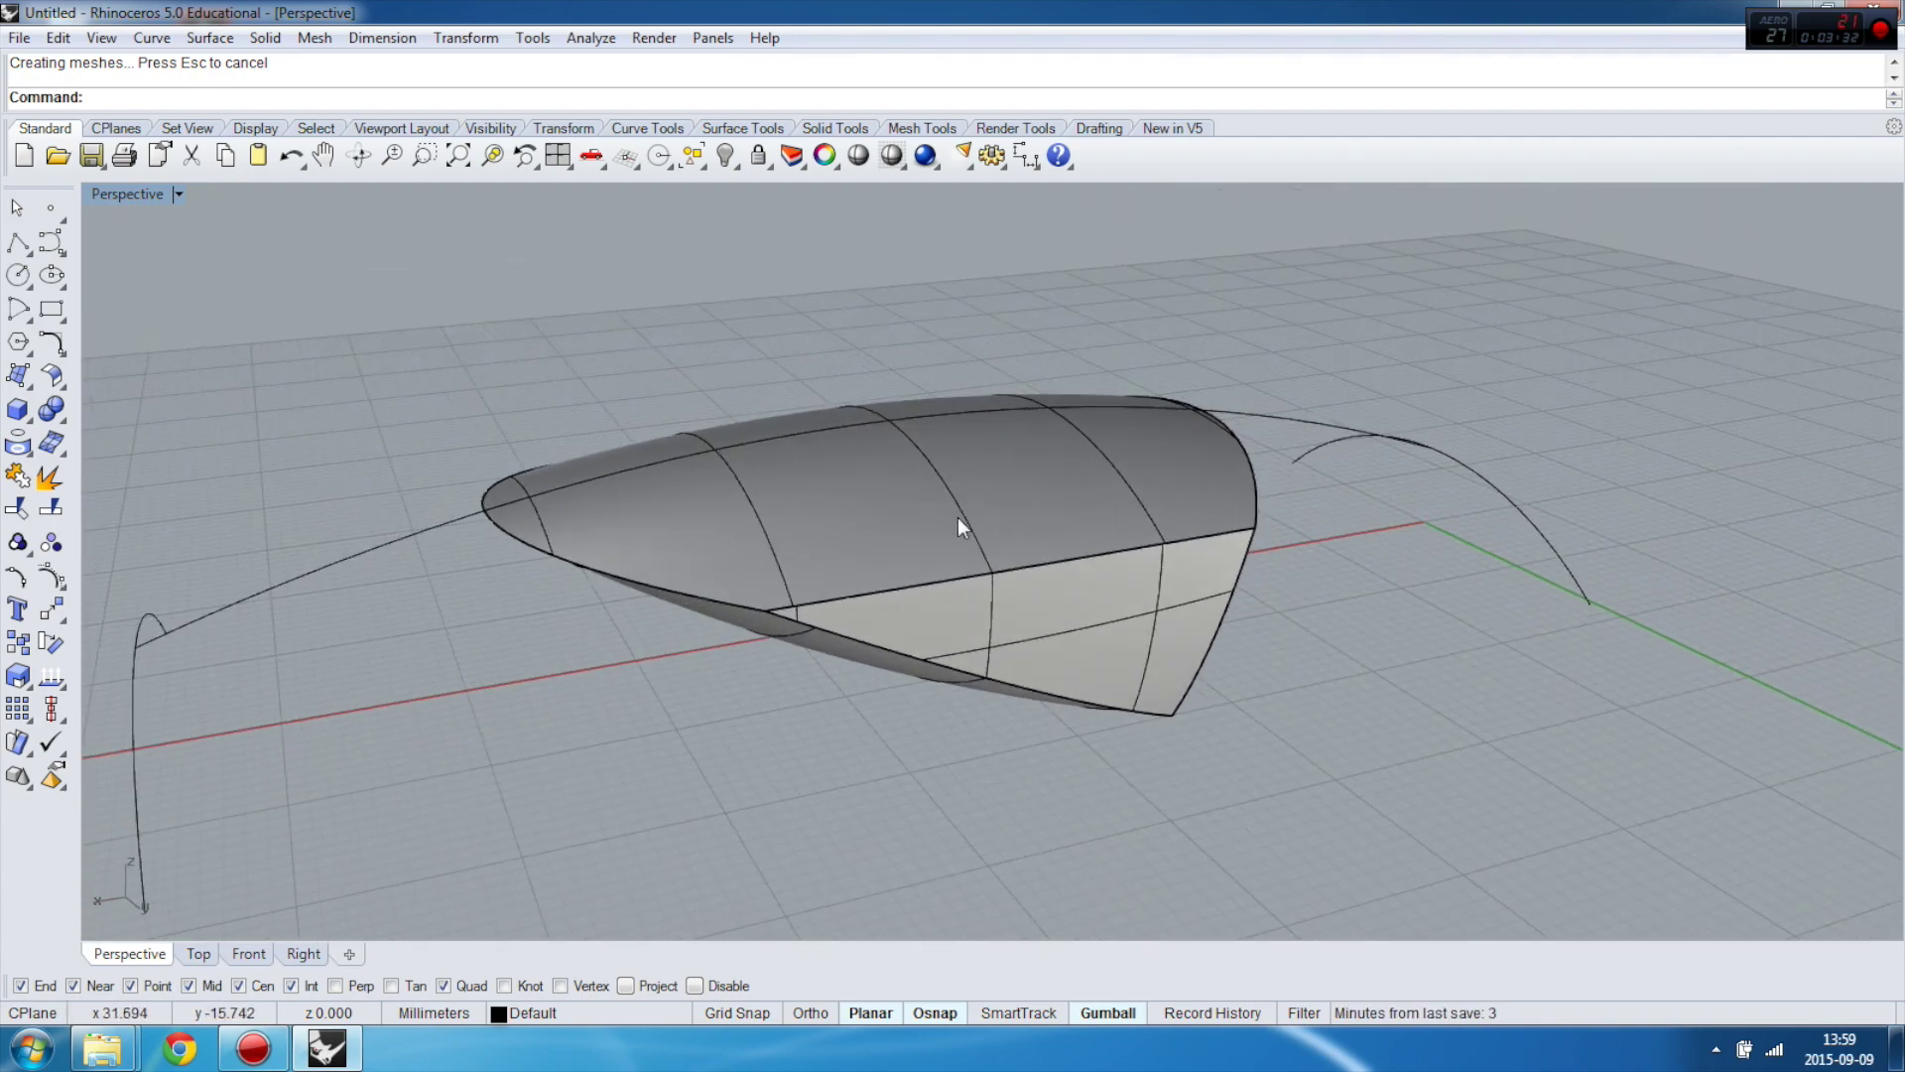
right_click_drag(639, 445, 702, 442)
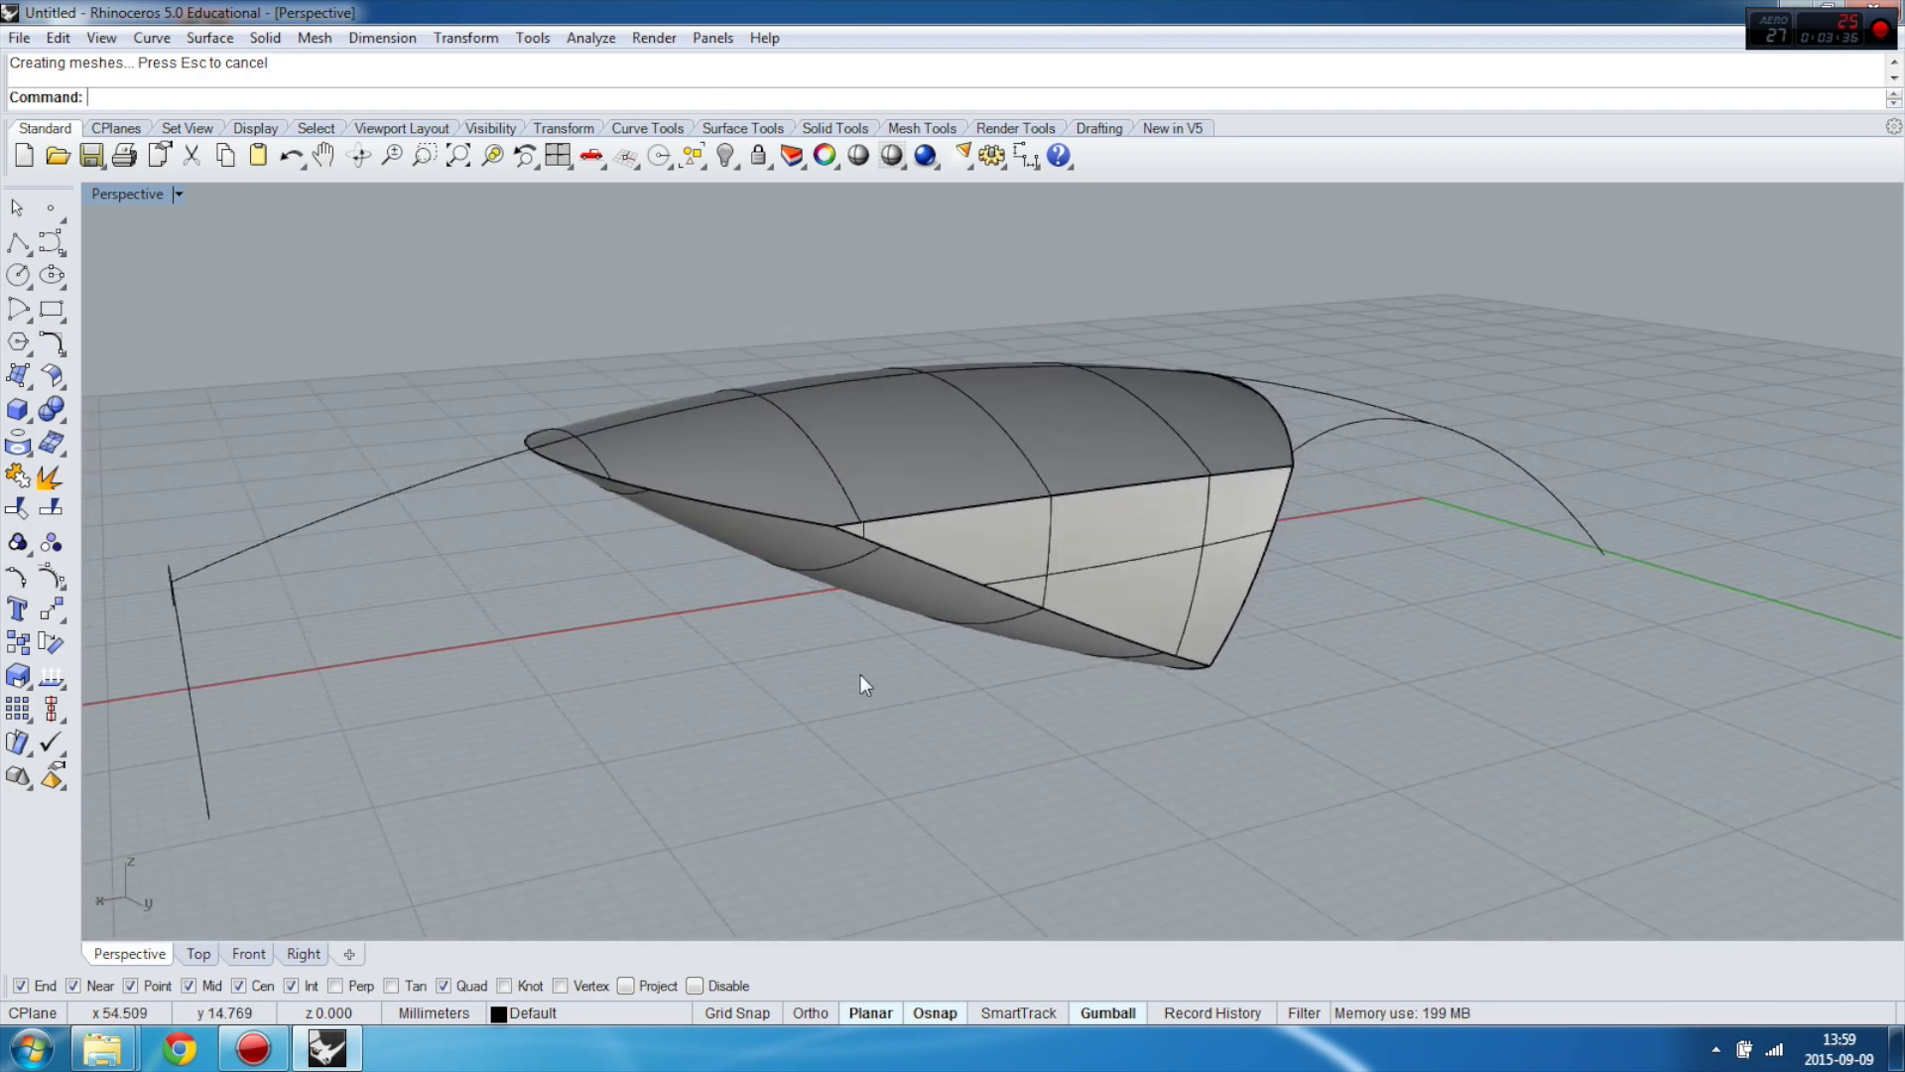
mouse_move(860, 675)
right_mouse_down()
mouse_move(1187, 718)
mouse_move(1208, 664)
mouse_move(846, 668)
mouse_move(800, 693)
mouse_move(777, 650)
mouse_move(672, 646)
mouse_move(880, 659)
mouse_move(864, 682)
right_mouse_up()
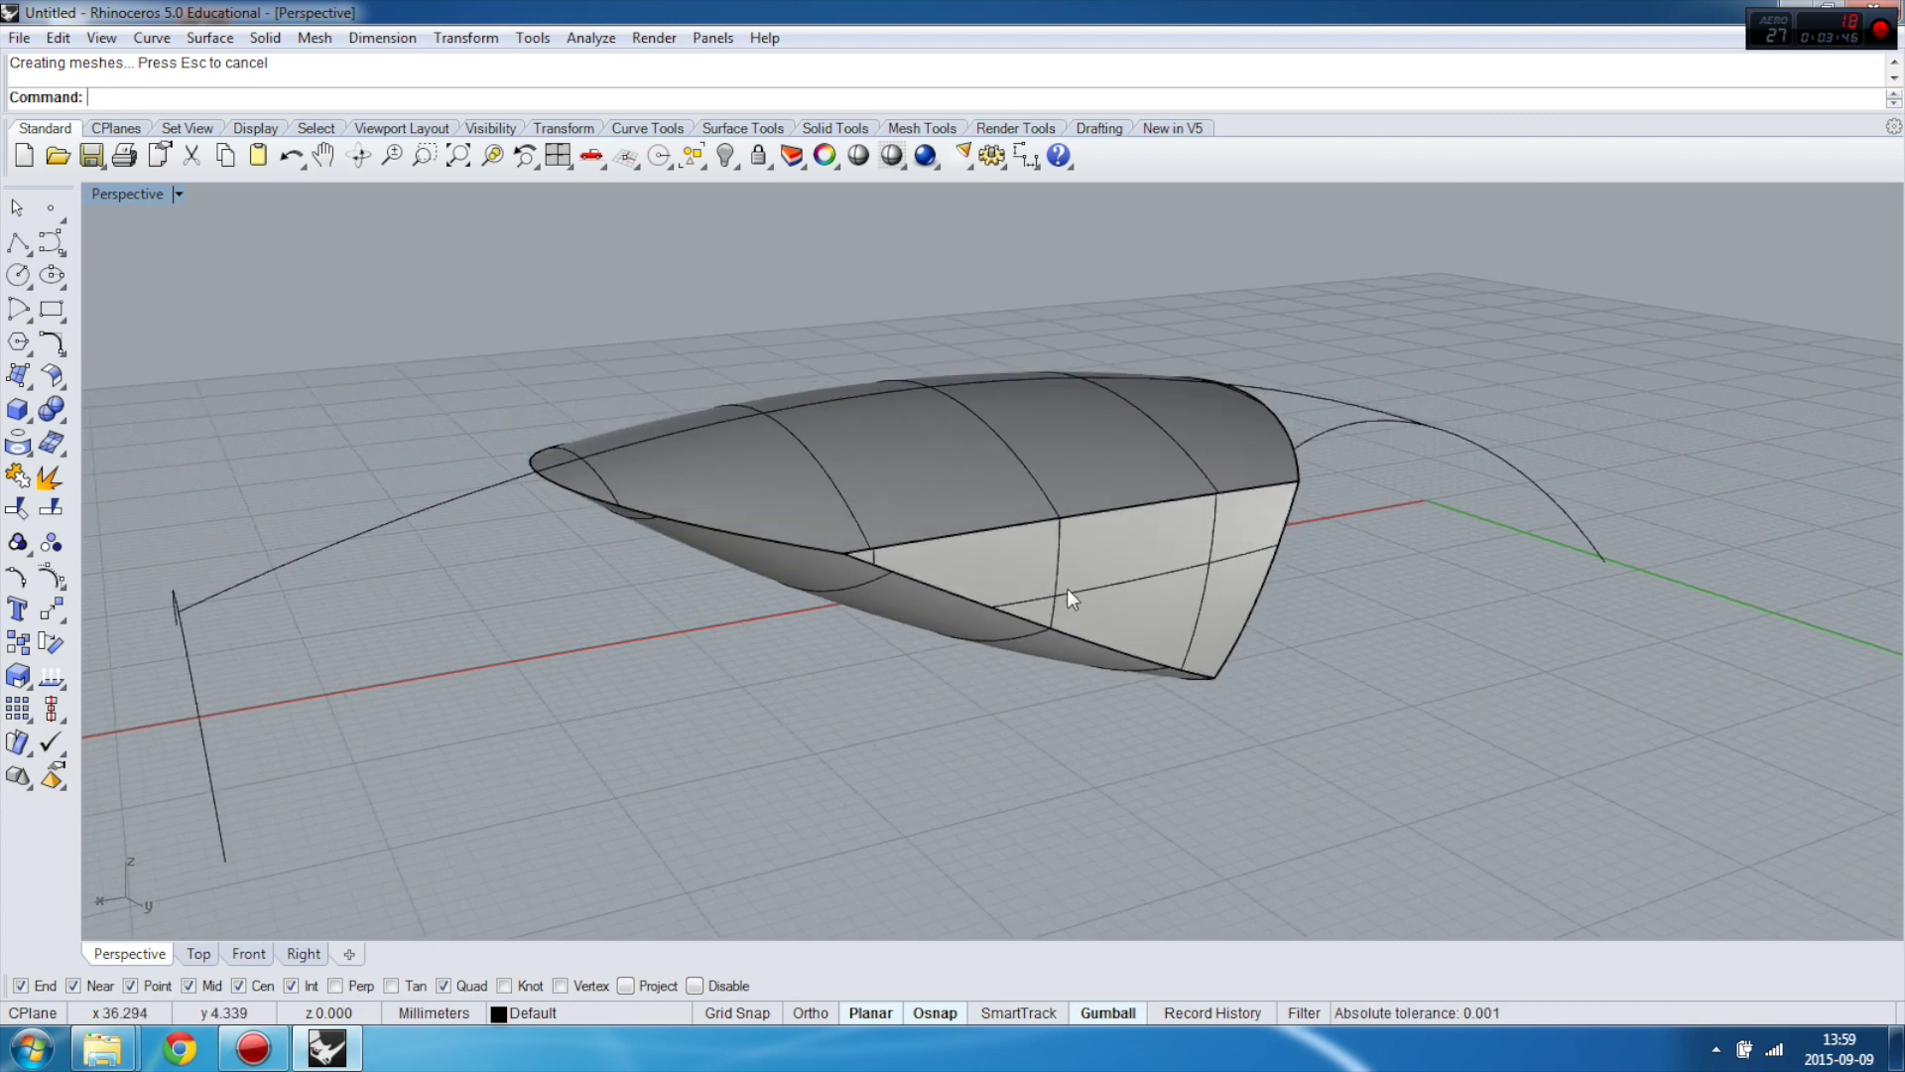
left_click(57, 426)
Fillet the lower nose edge of the solid with radius 1.000
left_click(220, 452)
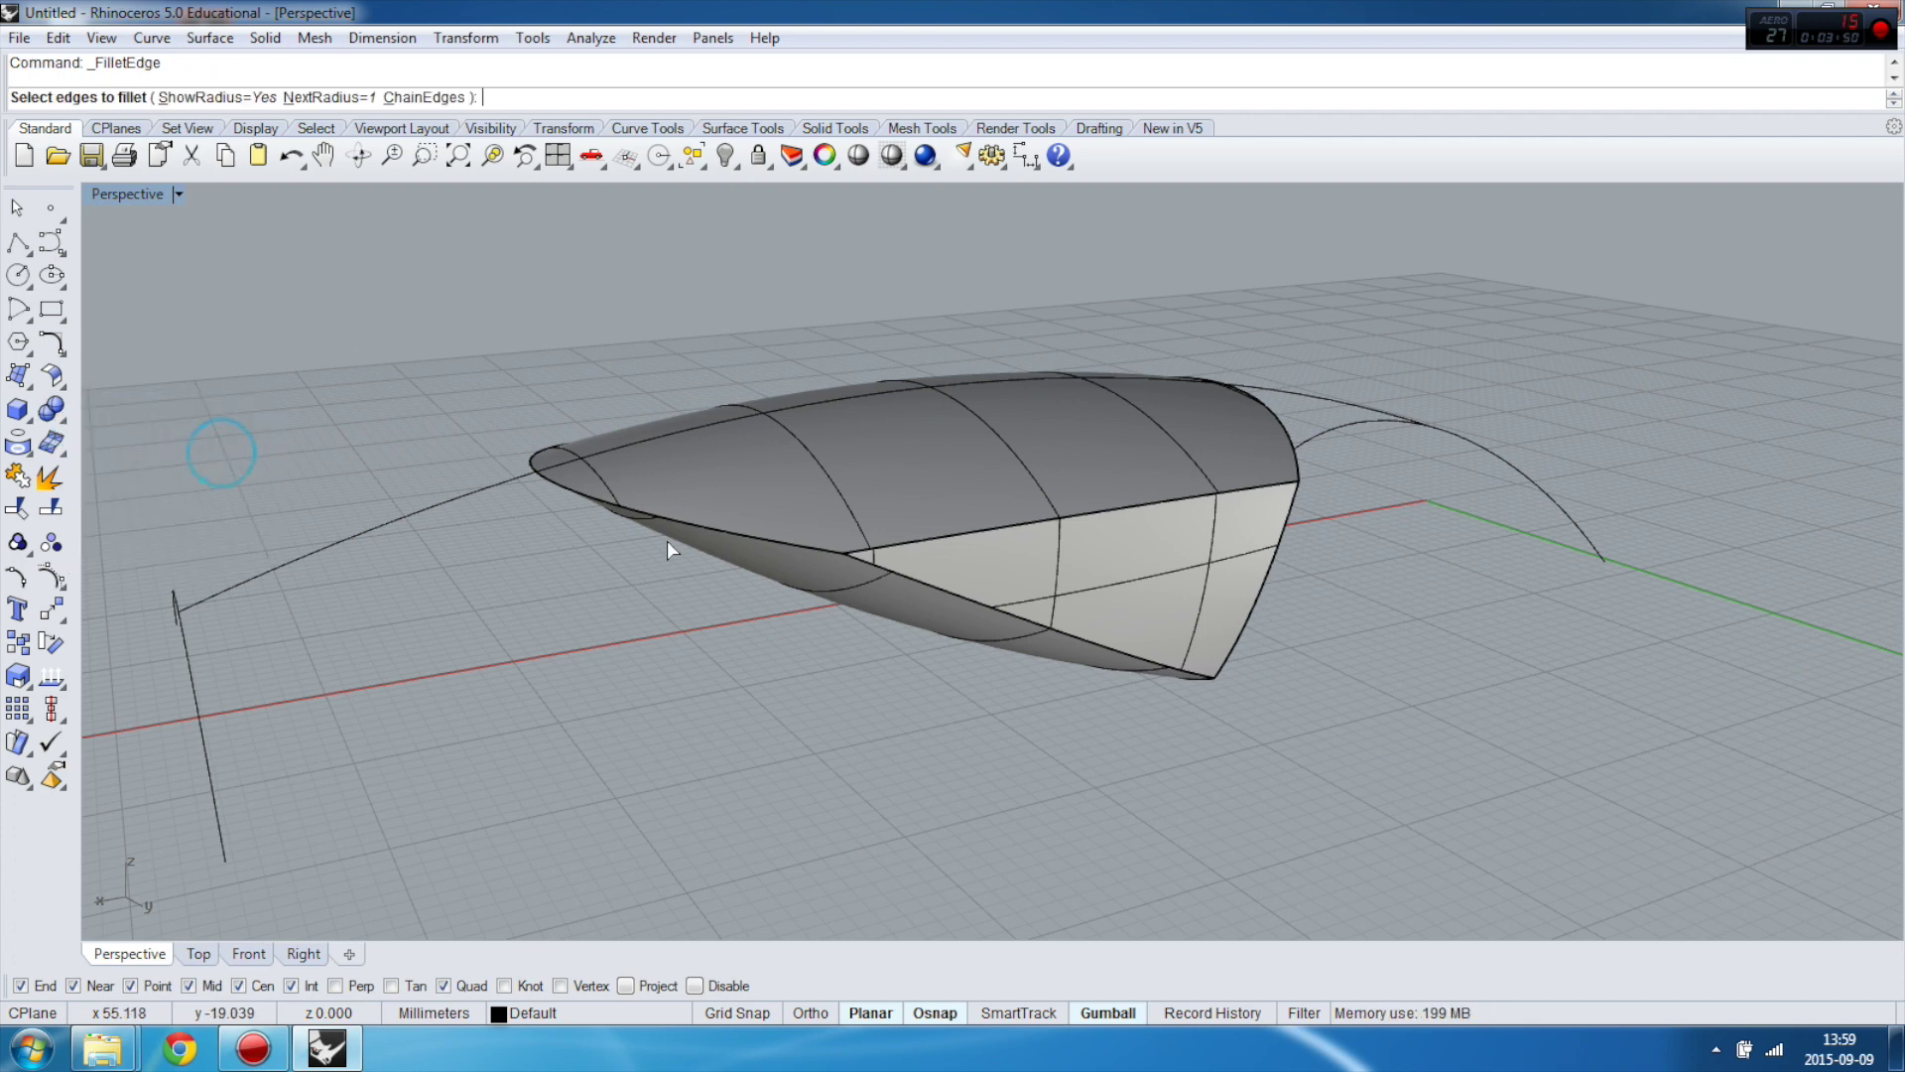
left_click(727, 530)
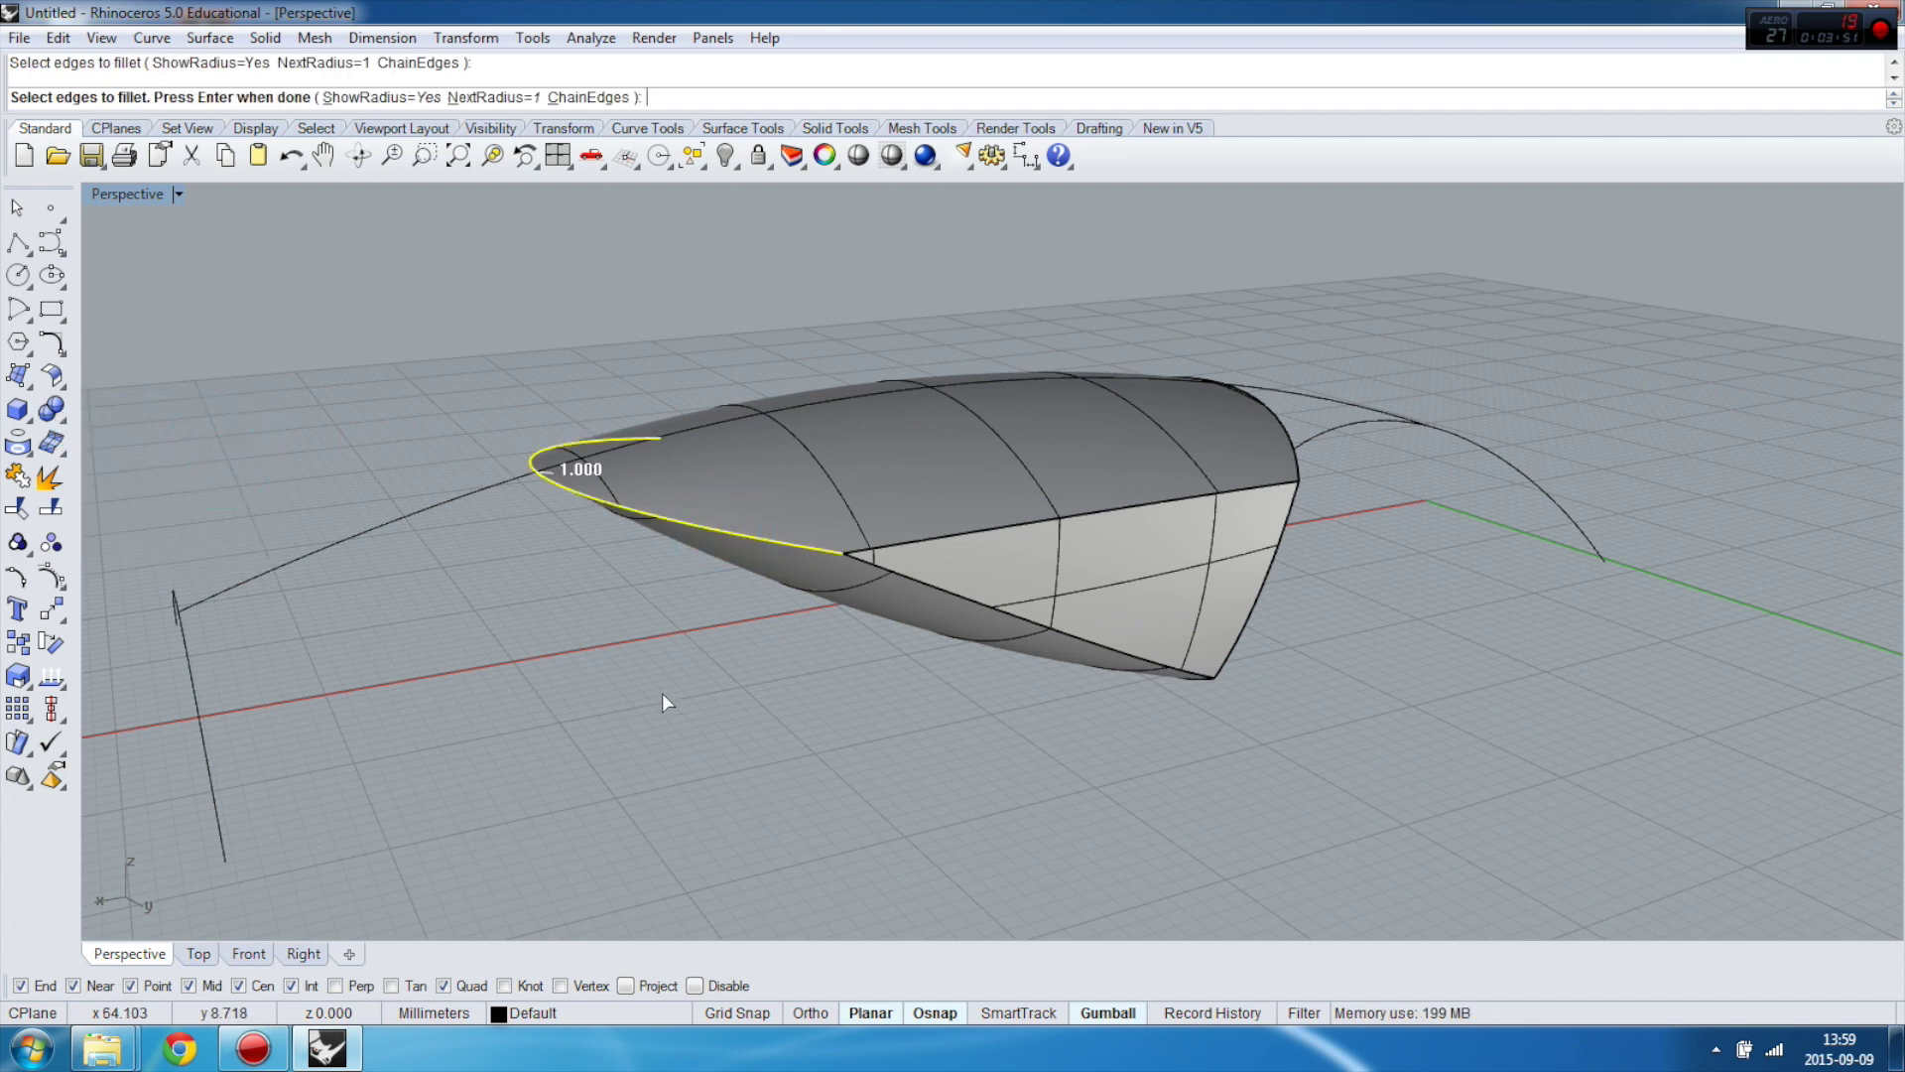
key("Return")
key("Return")
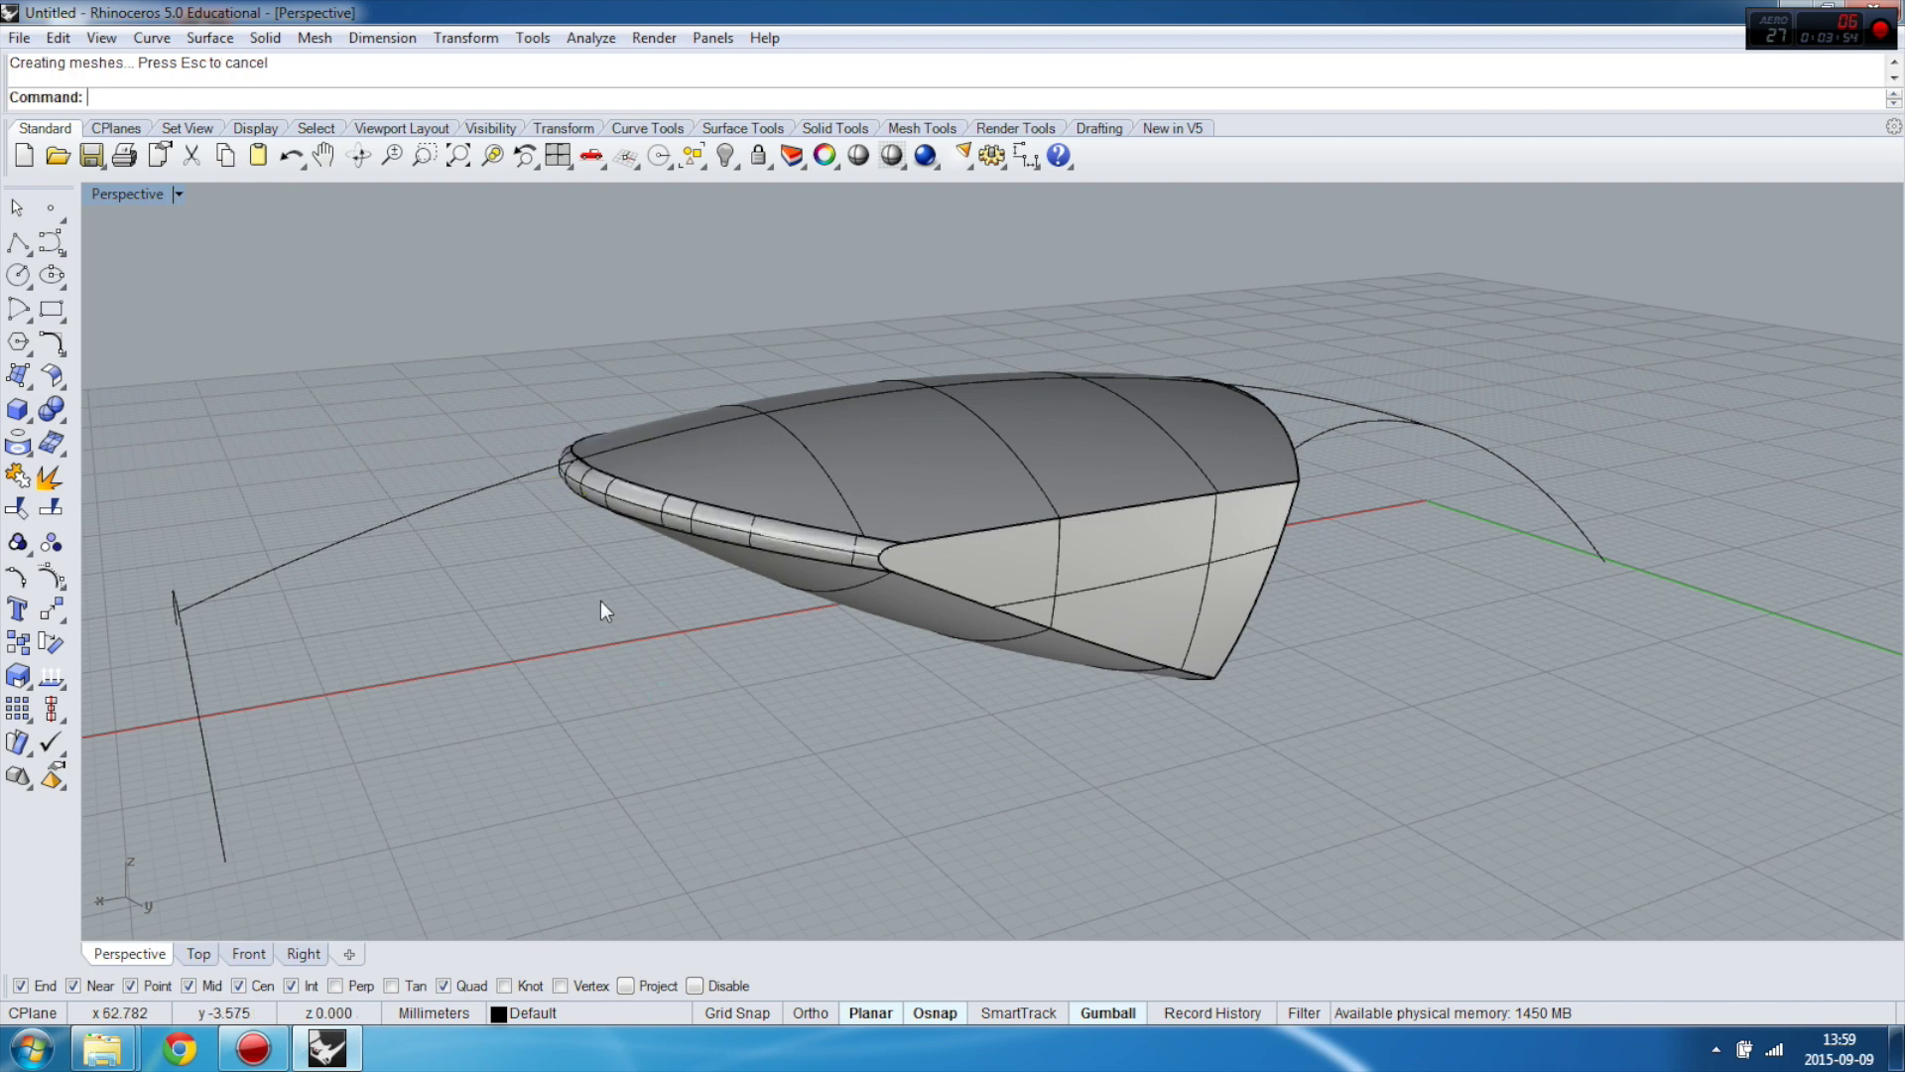